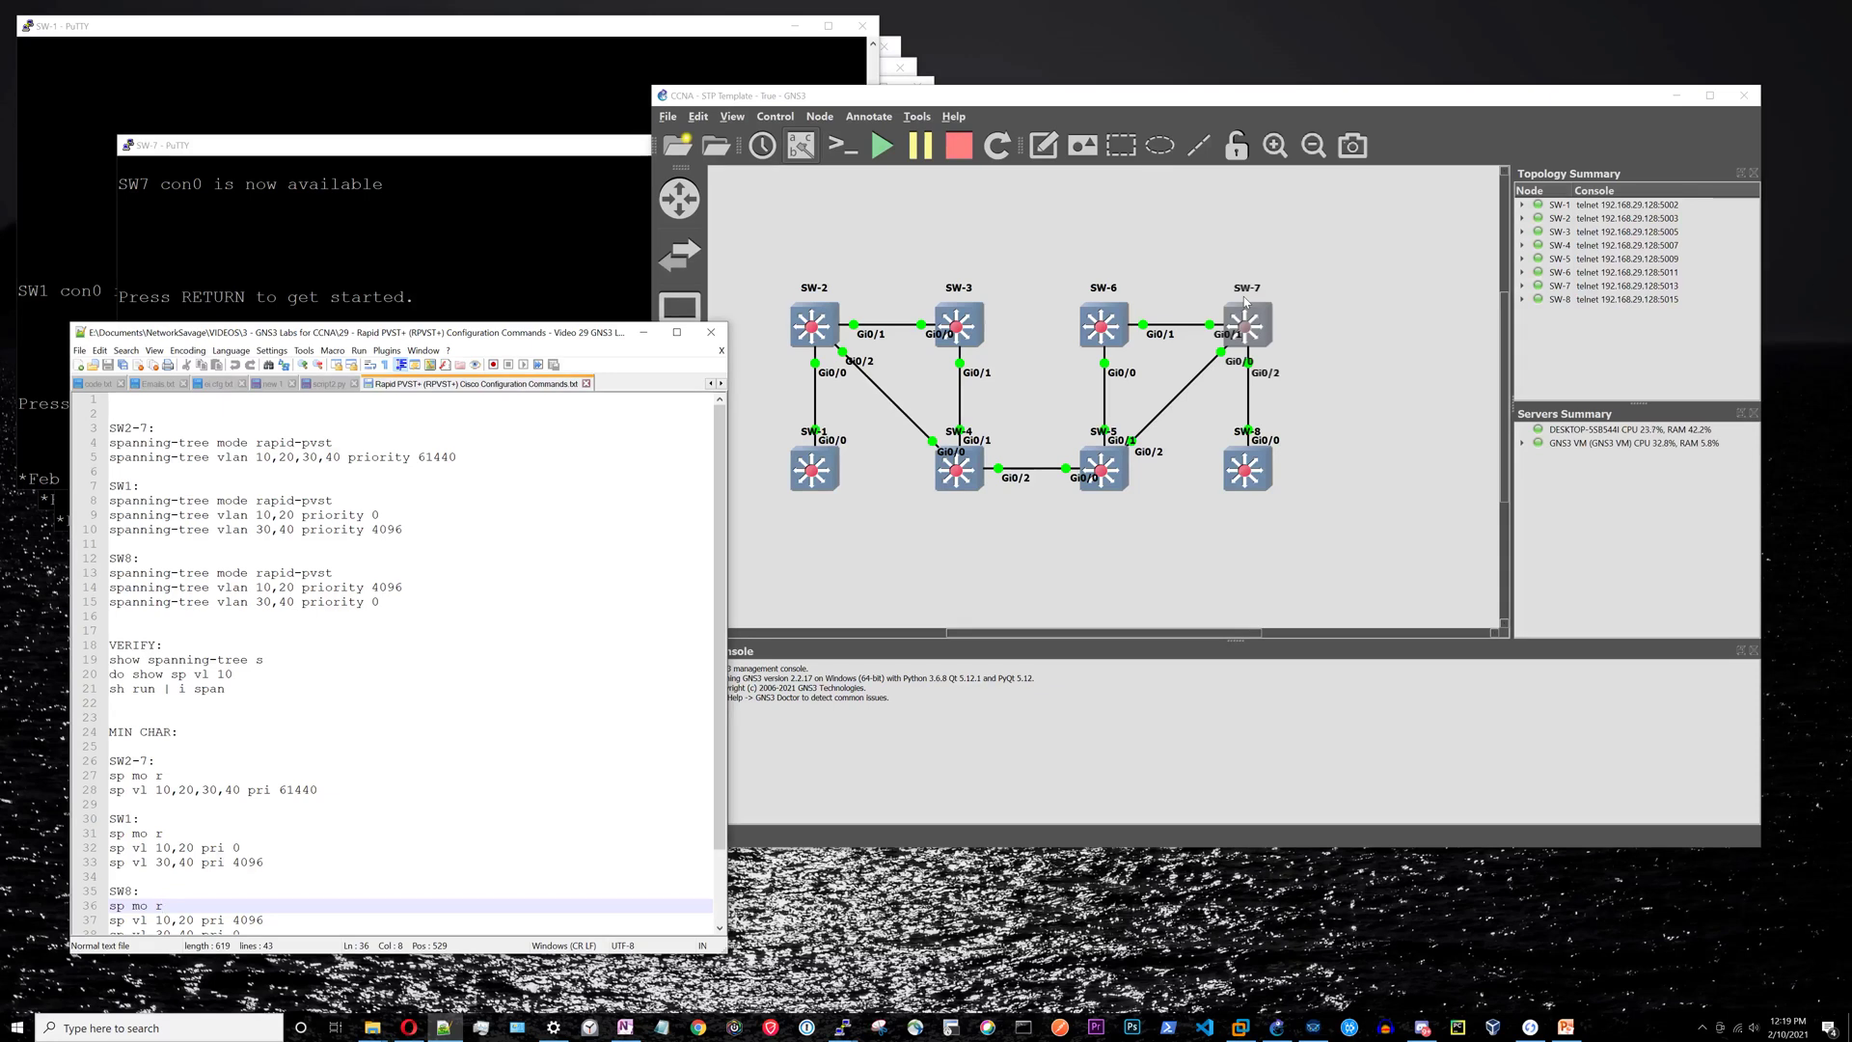
# Step: Stop and restart all devices in the STP topology, and open consoles to all eight switches
pyautogui.click(1292, 102)
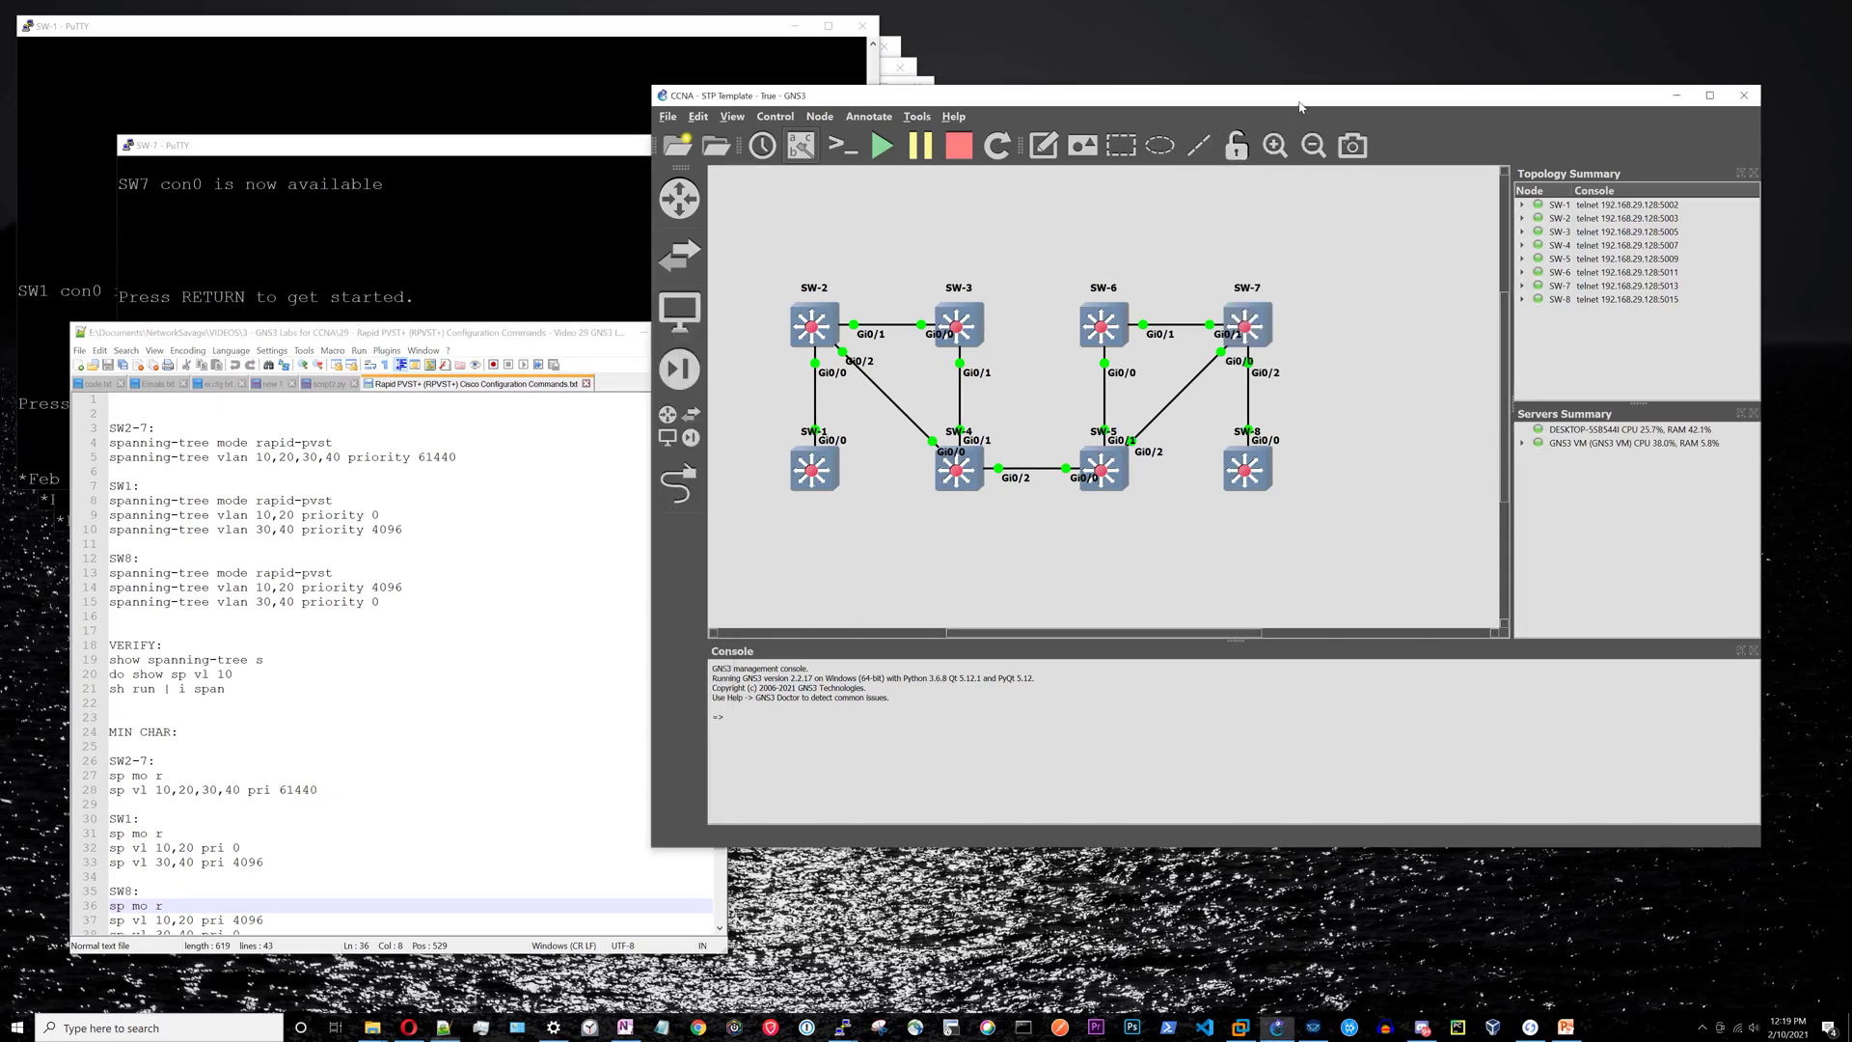
pyautogui.click(959, 144)
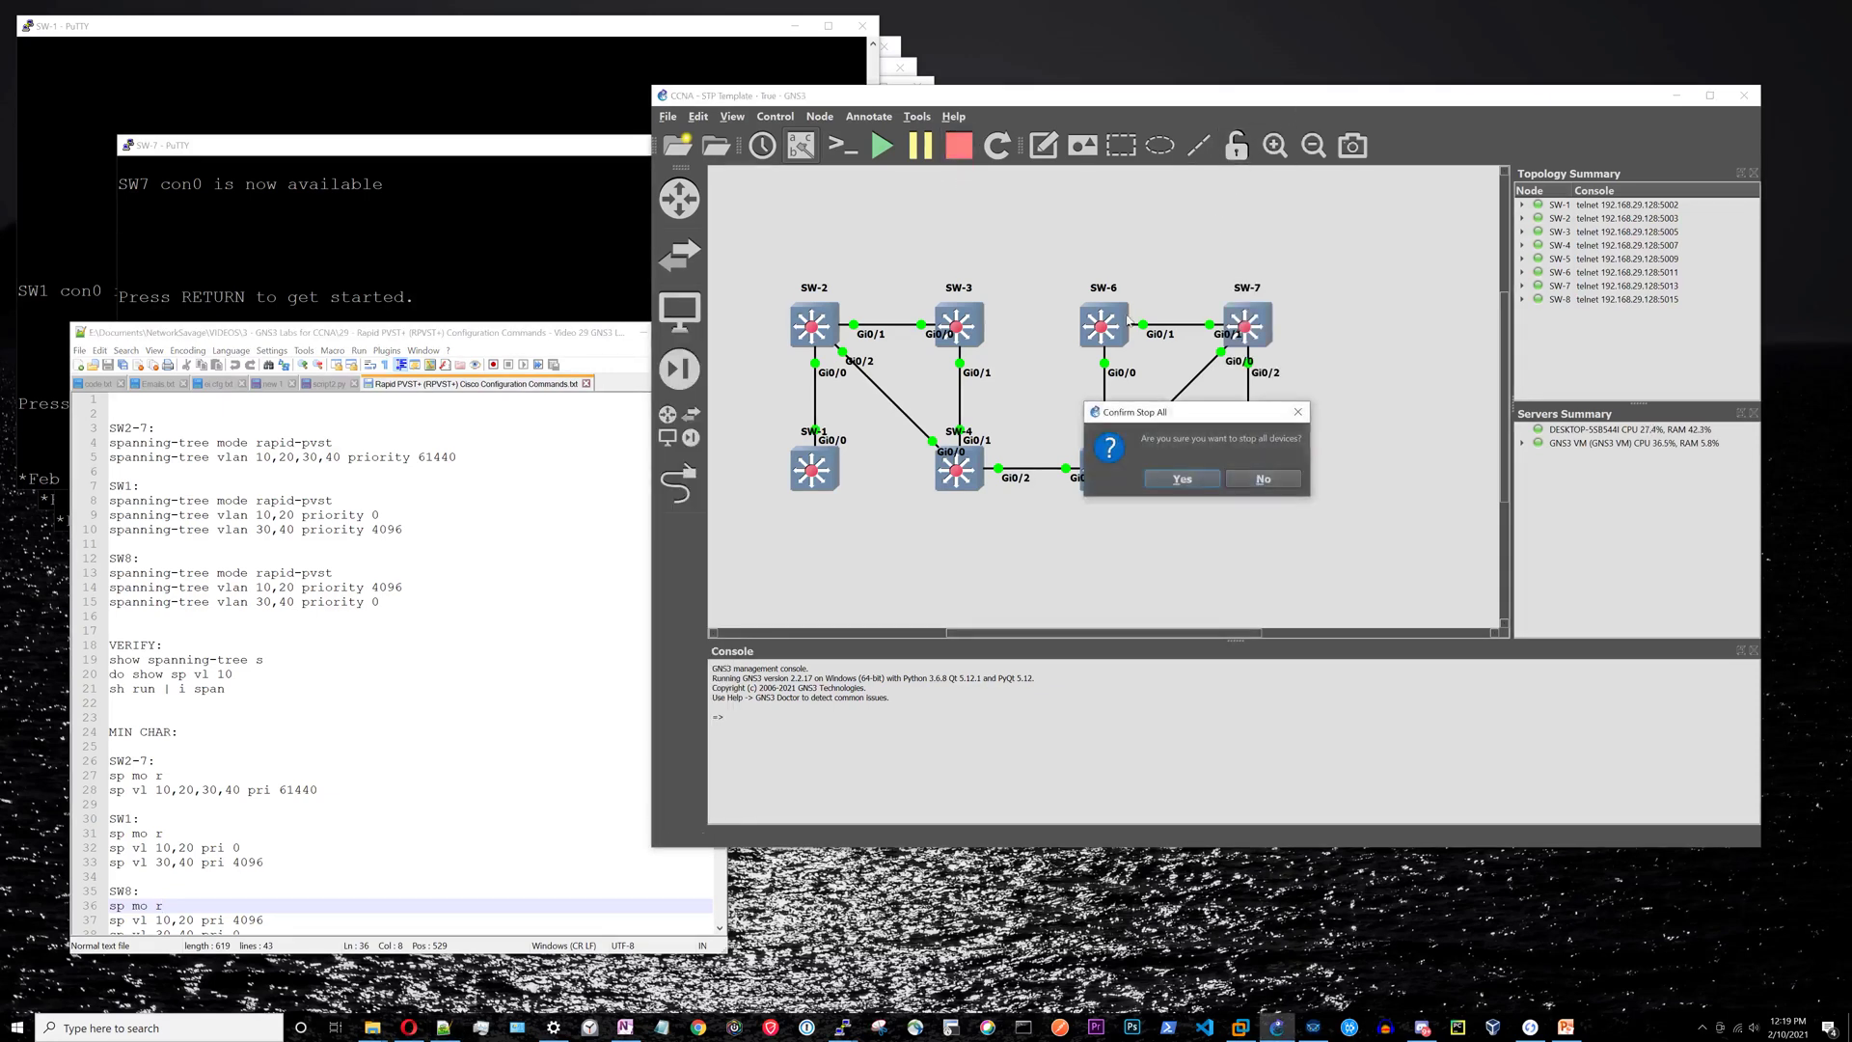
pyautogui.click(1182, 476)
pyautogui.click(882, 145)
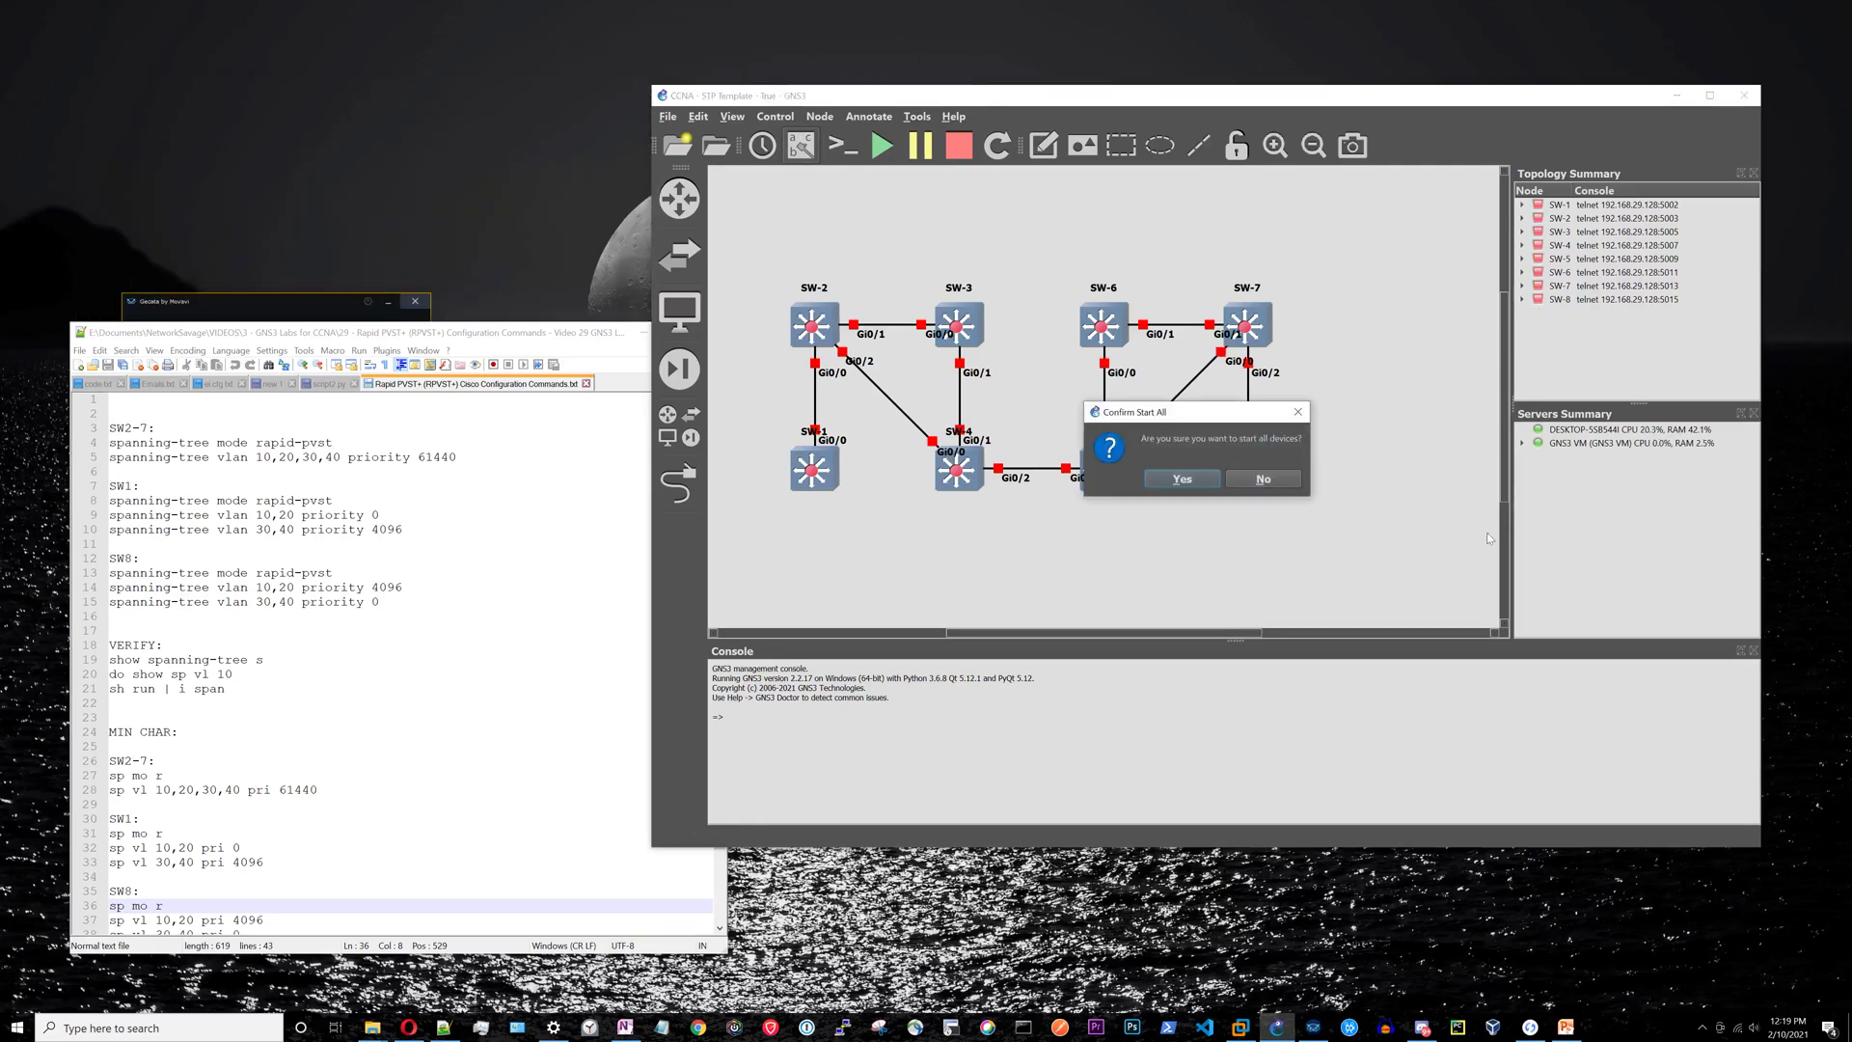
pyautogui.click(1182, 479)
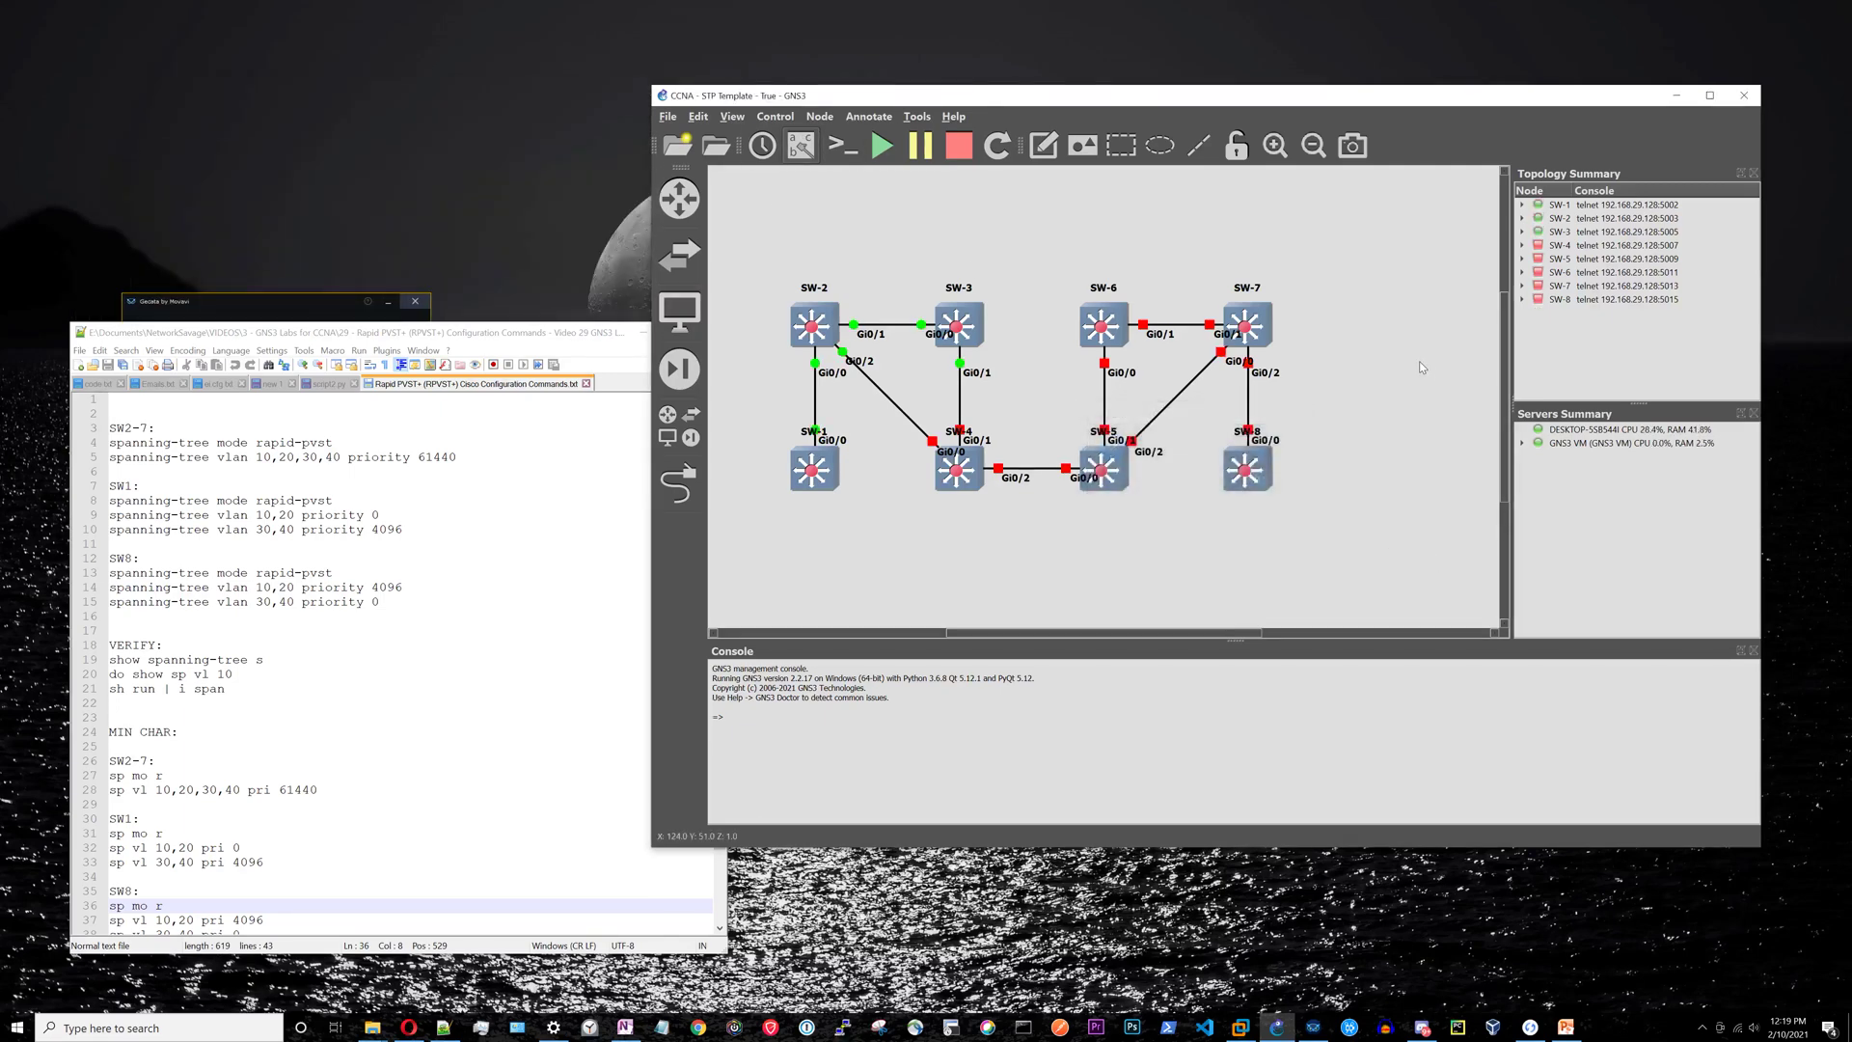
pyautogui.click(843, 145)
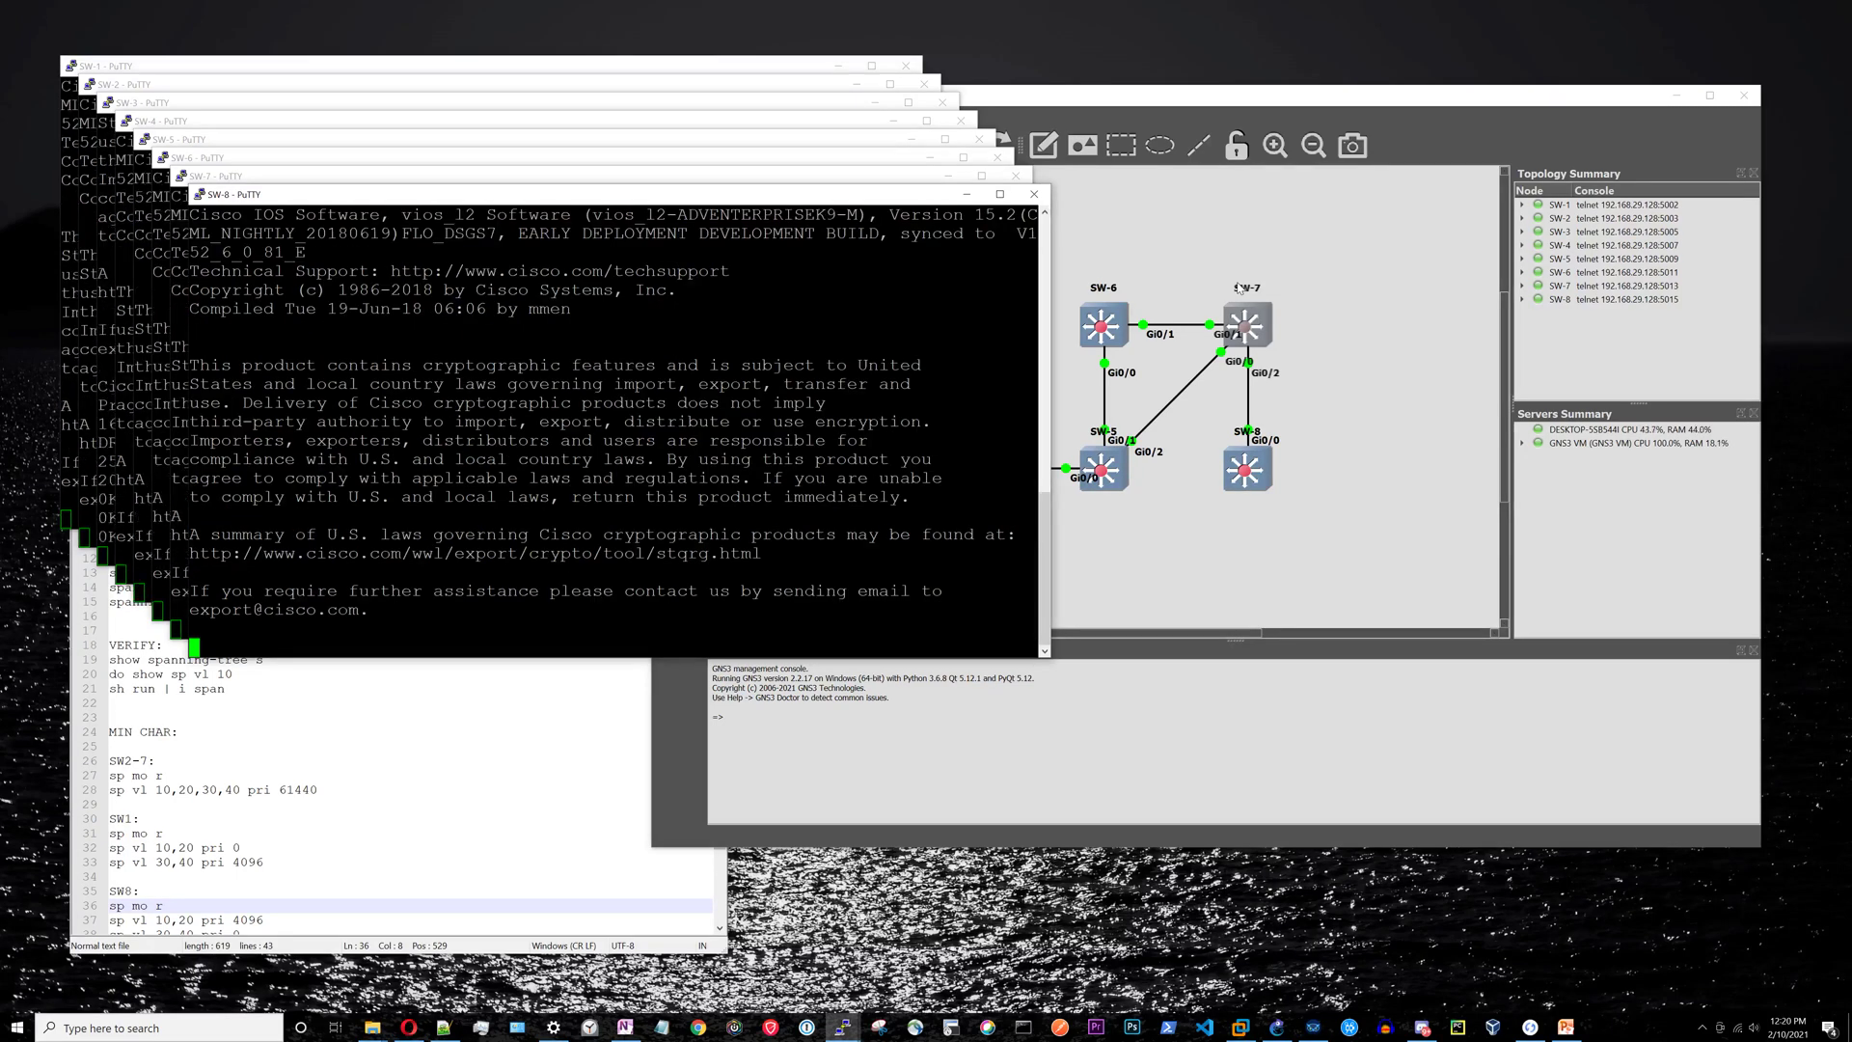
# Step: Switch to the command notes and examine the SW2-7 block's spanning-tree mode and VLAN 10,20,30,40 priority lines
pyautogui.click(366, 436)
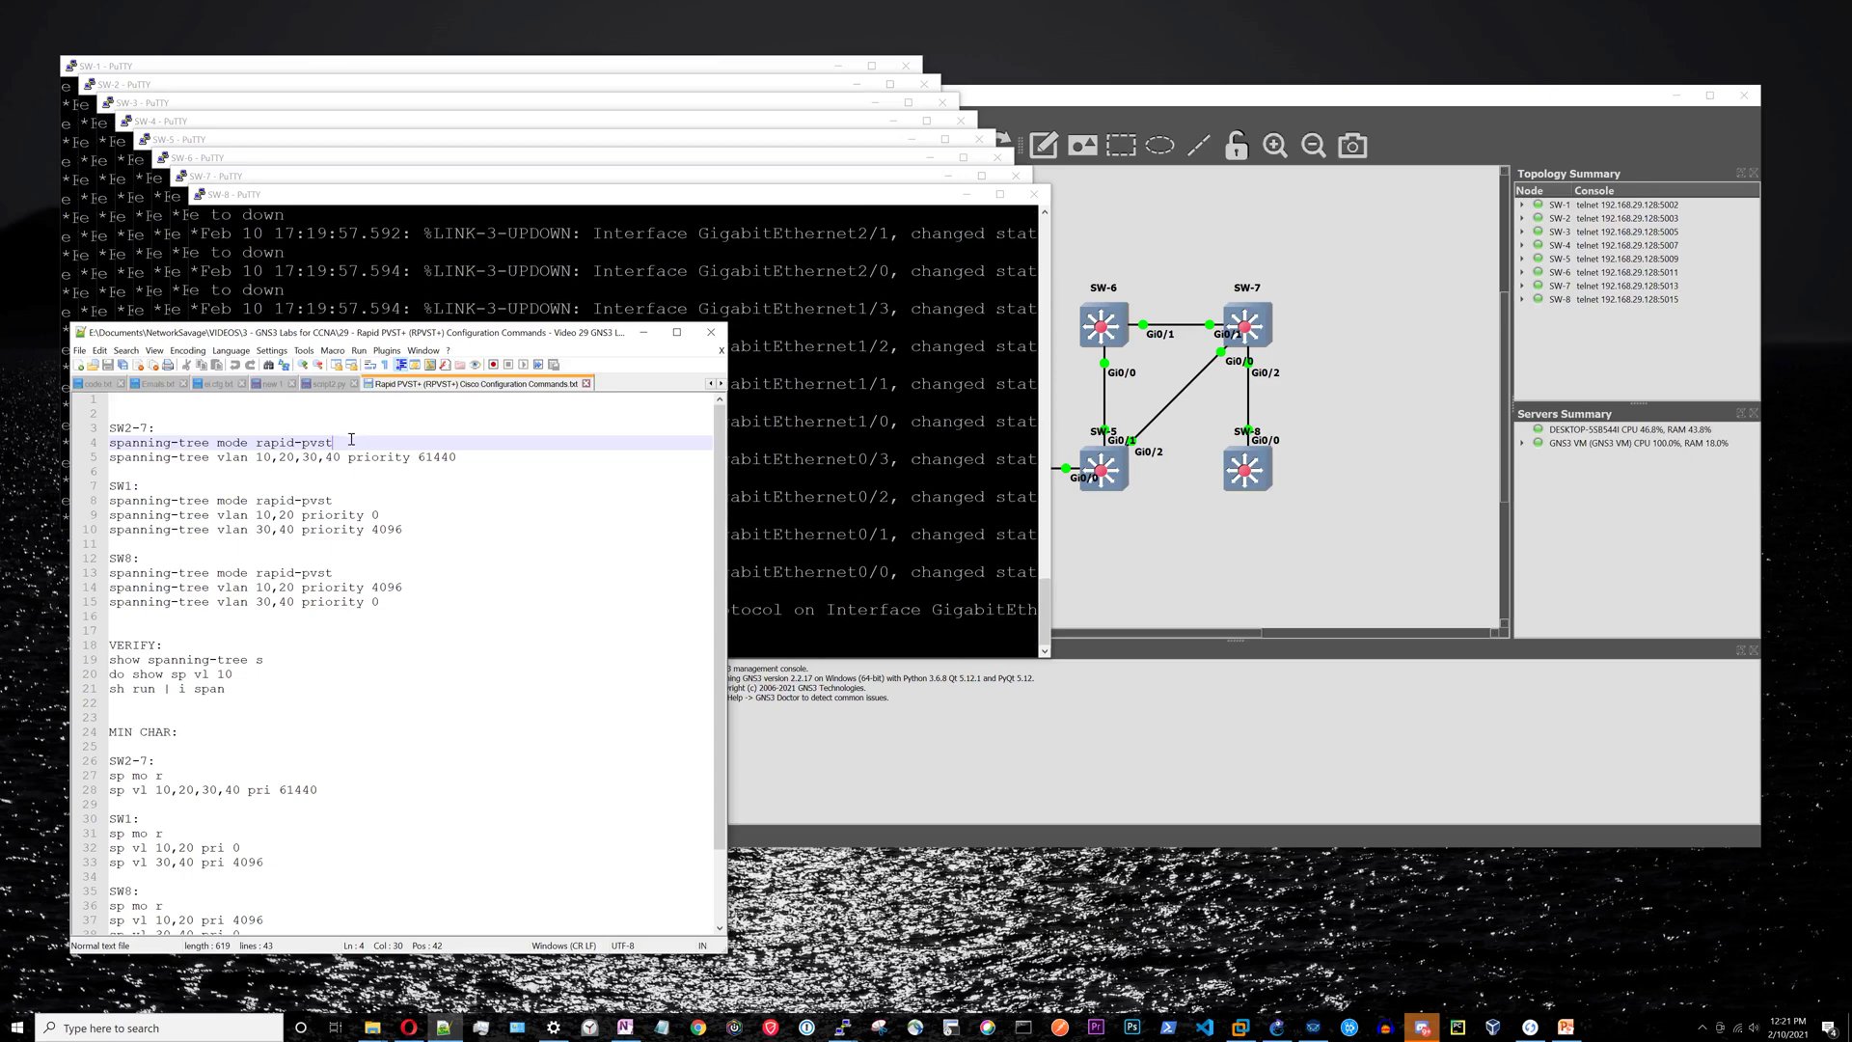
pyautogui.moveTo(366, 436); pyautogui.dragTo(96, 442)
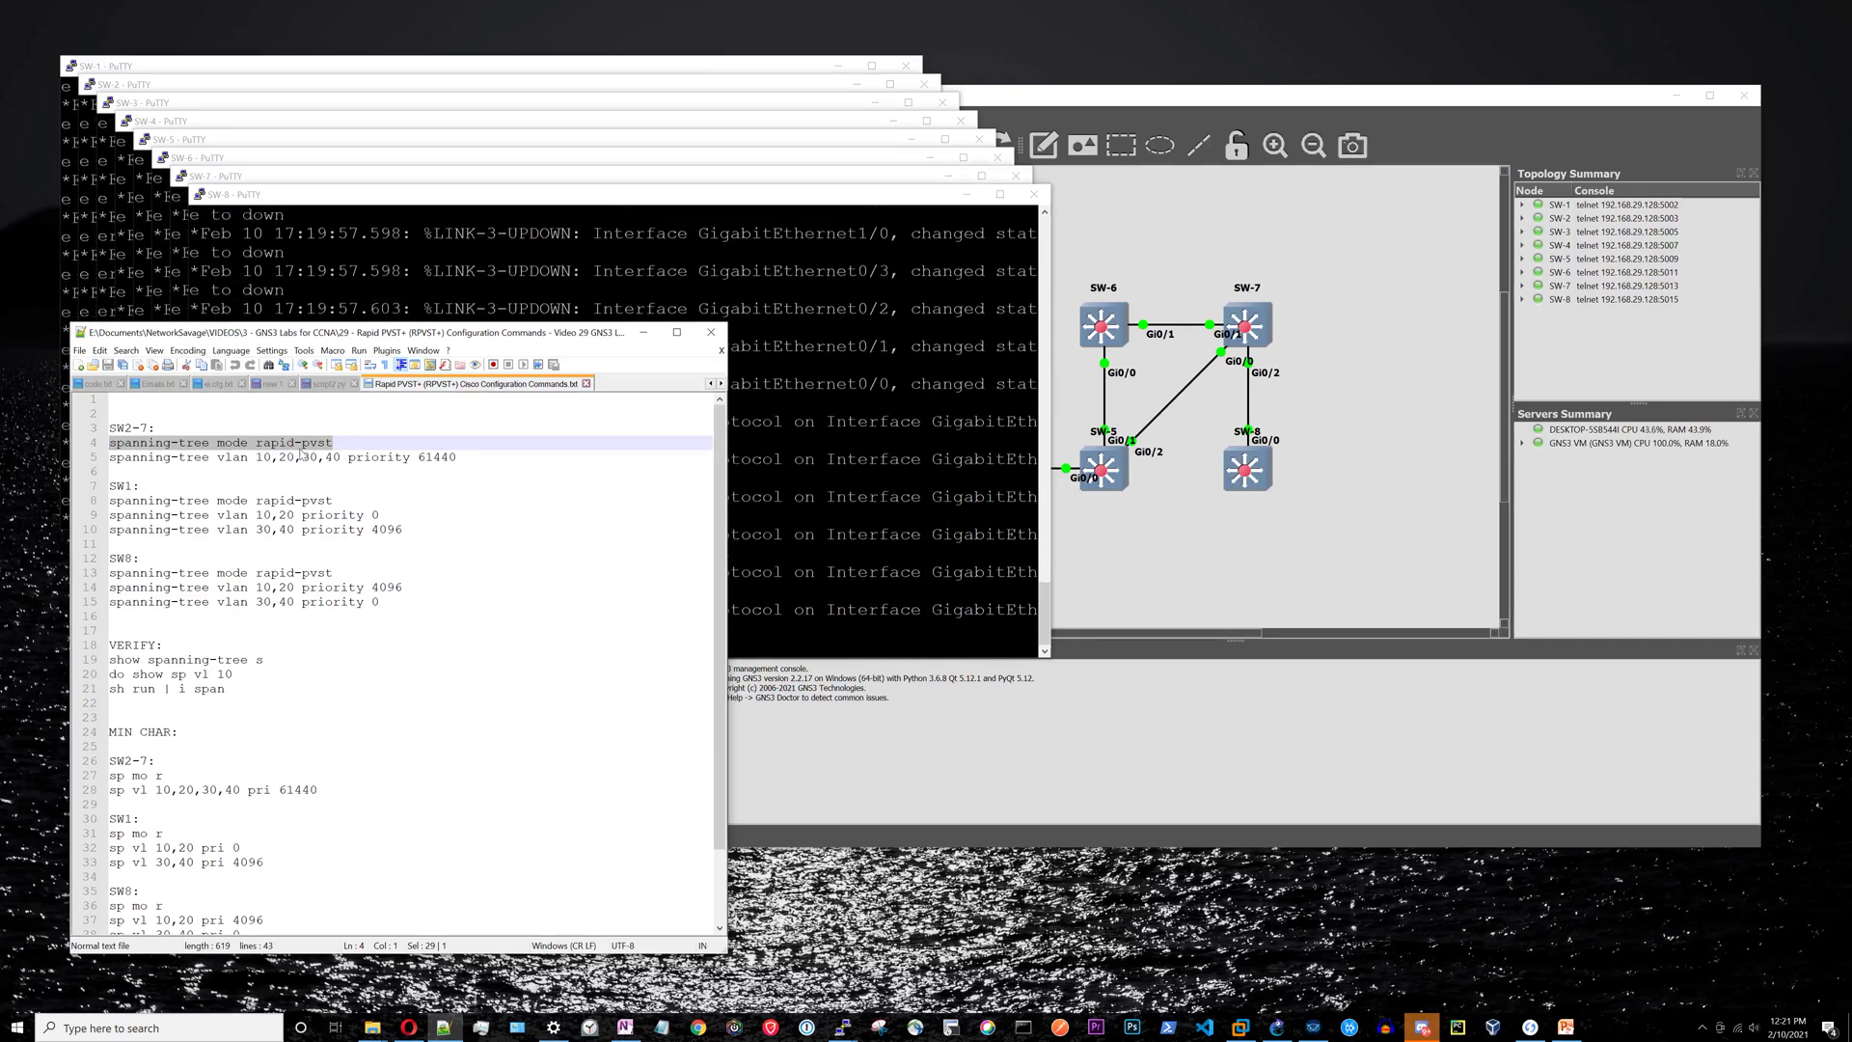
pyautogui.press('Down')
pyautogui.press('Down')
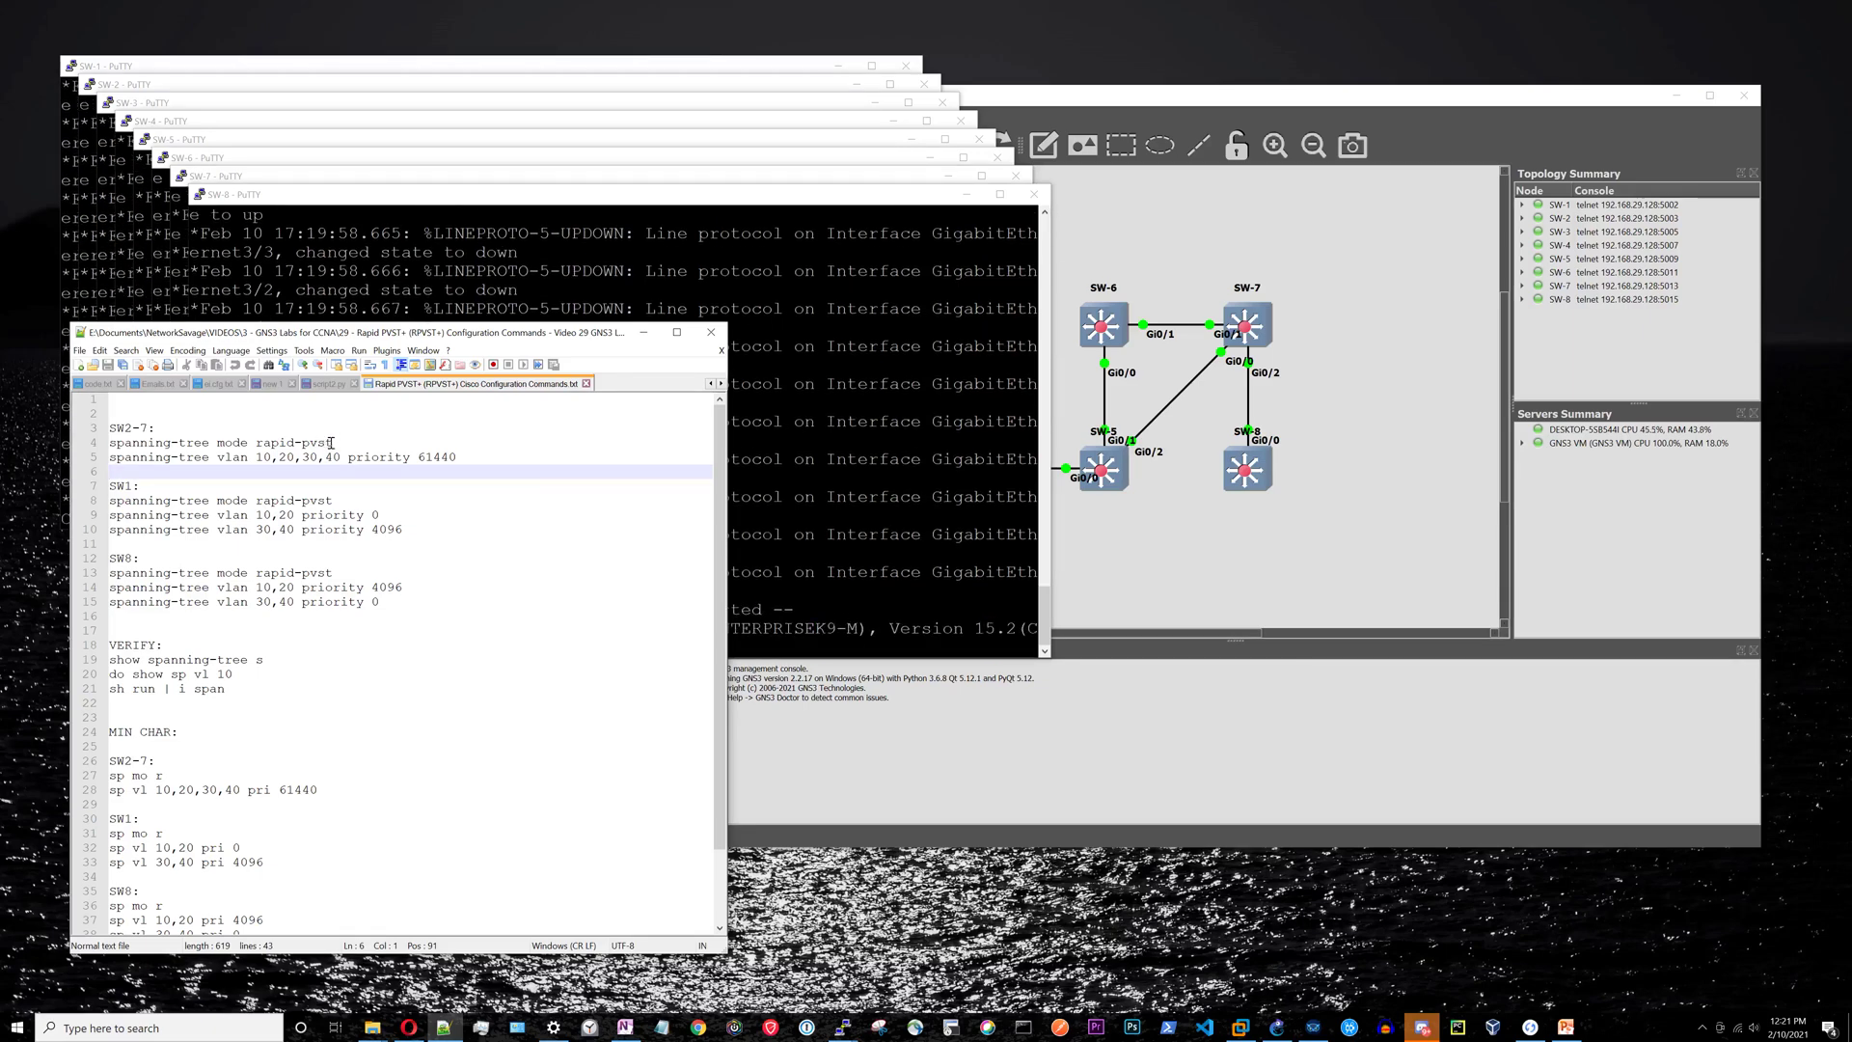
pyautogui.moveTo(335, 442); pyautogui.dragTo(262, 448)
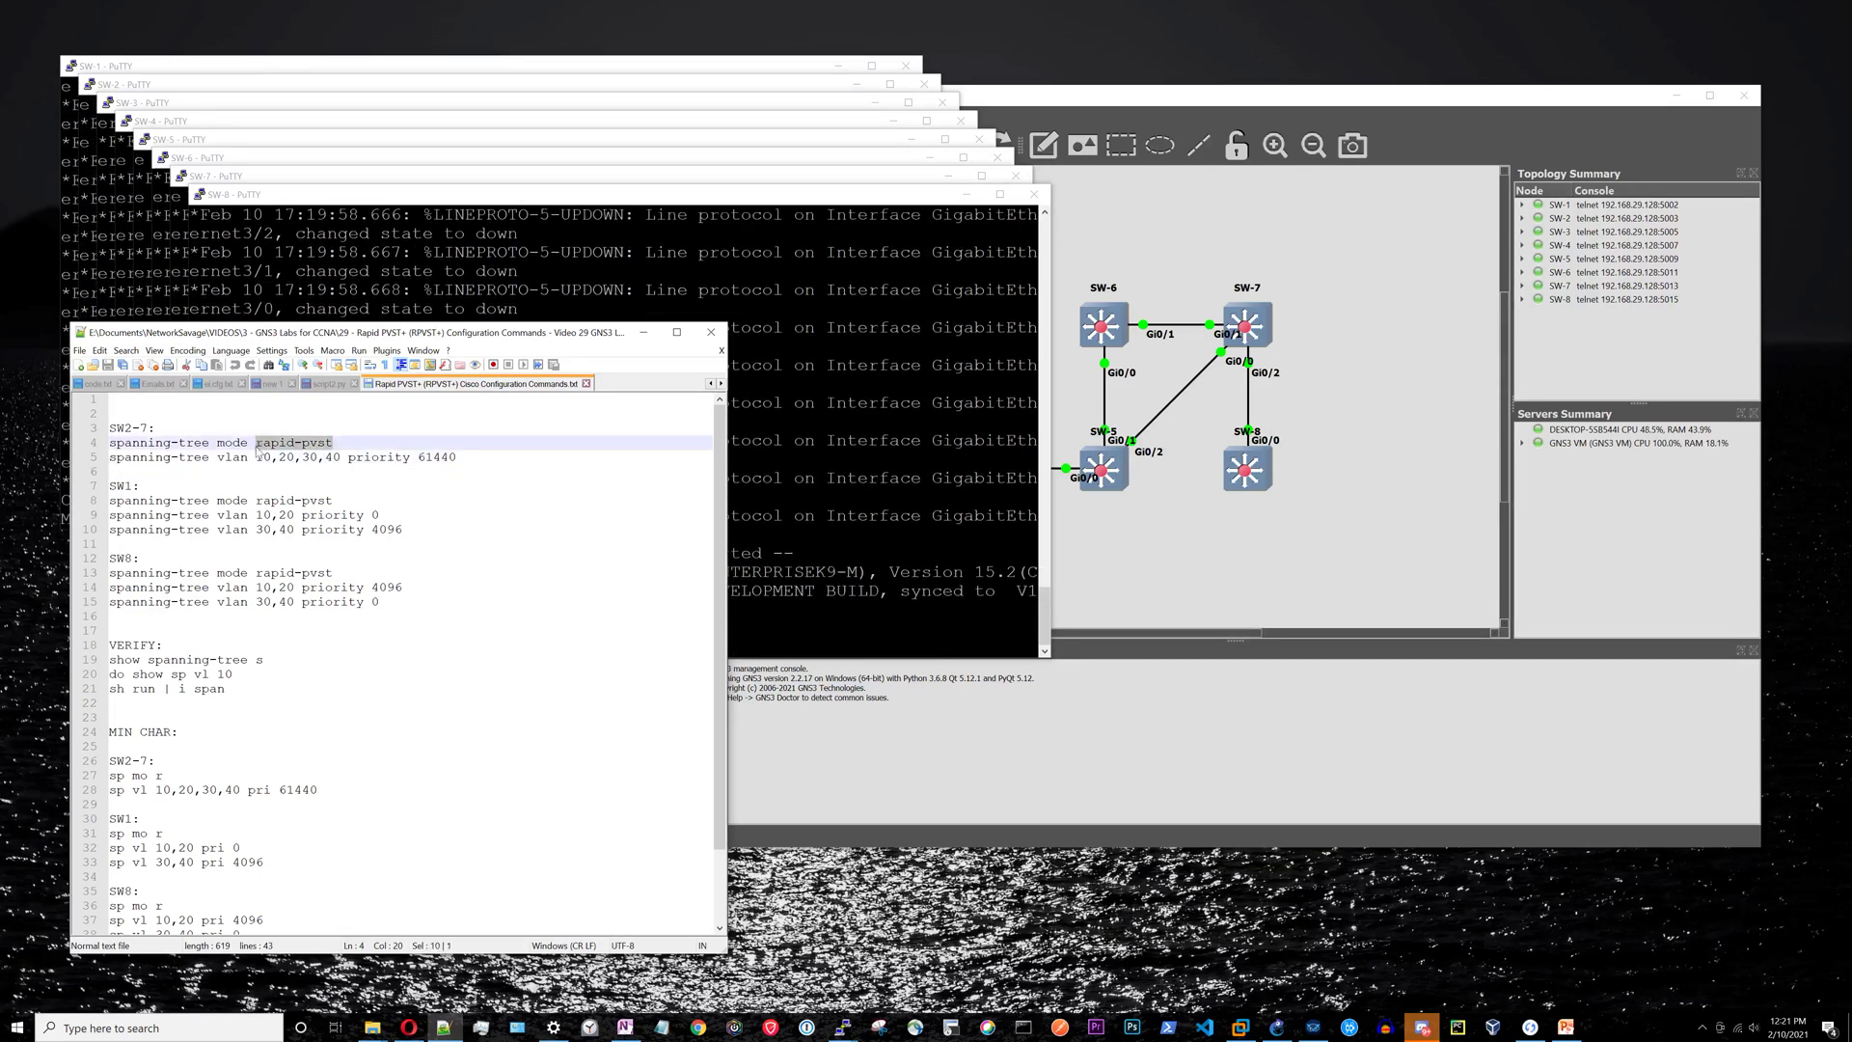
pyautogui.press('Down')
pyautogui.press('Down')
pyautogui.moveTo(462, 456); pyautogui.dragTo(111, 463)
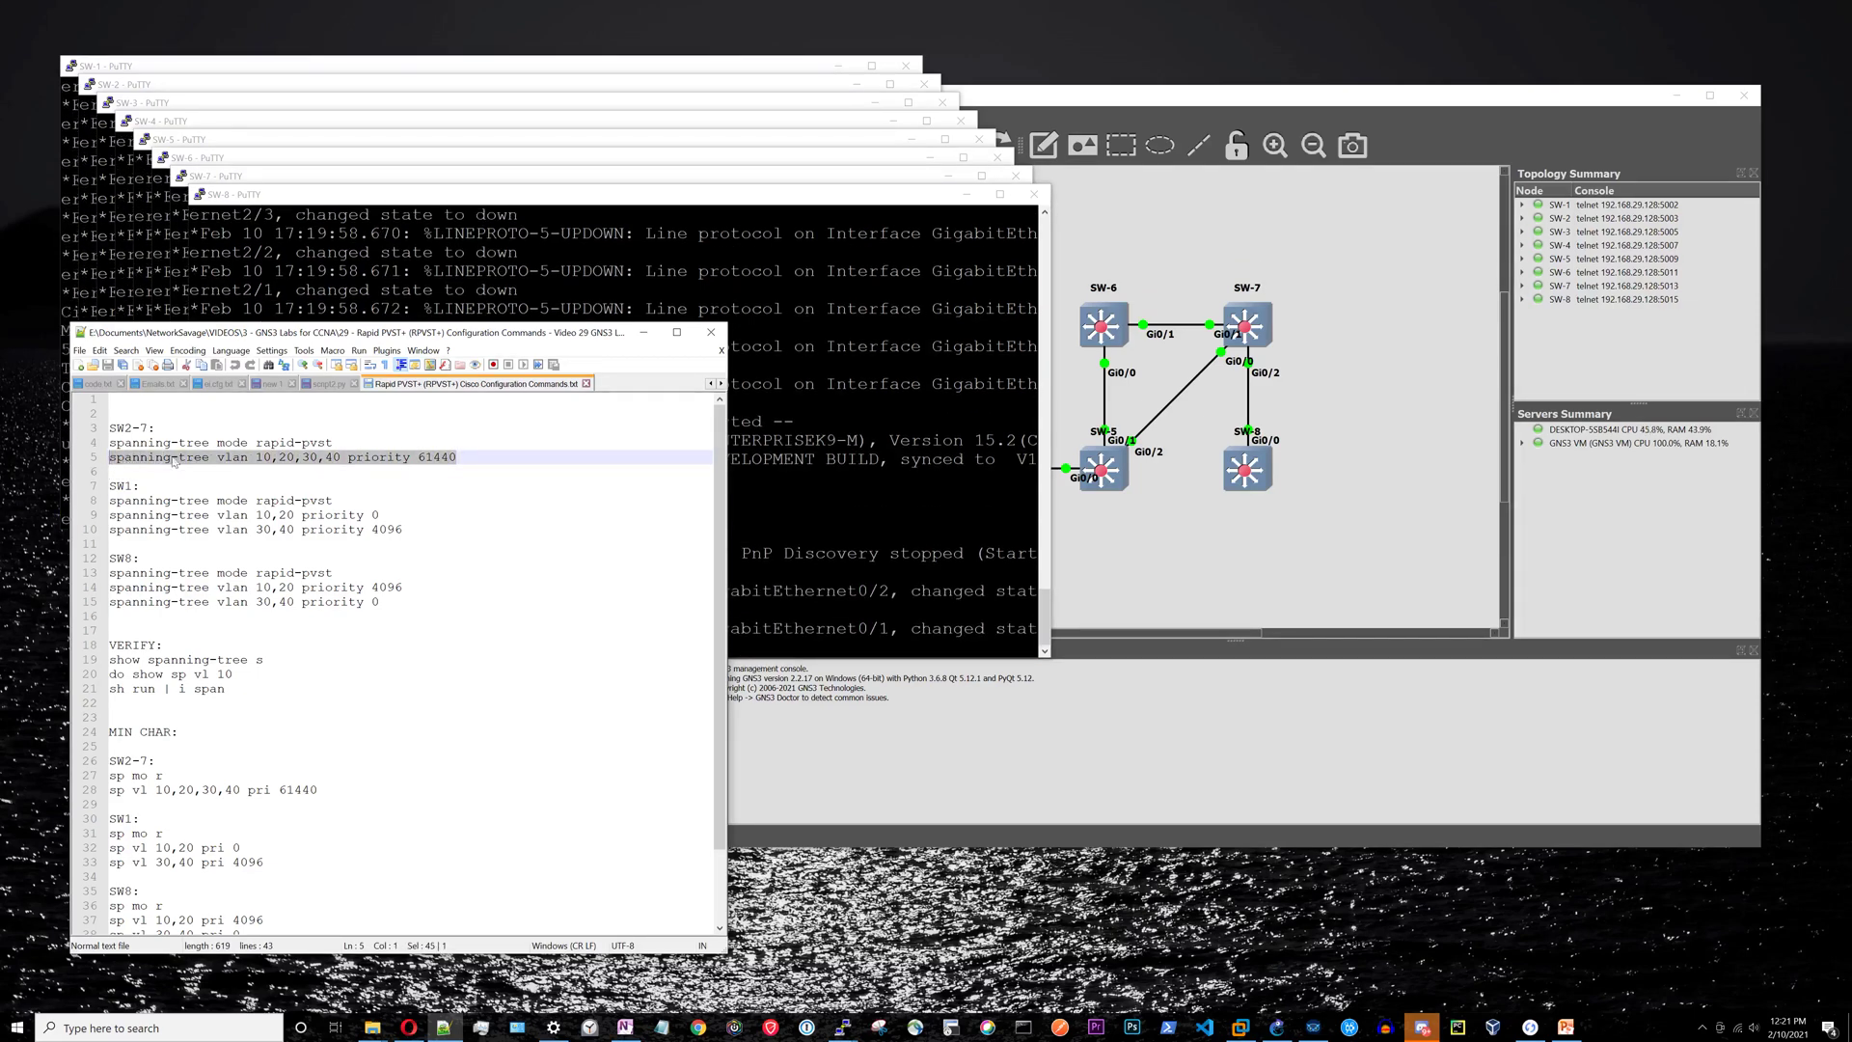
pyautogui.click(256, 457)
pyautogui.moveTo(257, 458); pyautogui.dragTo(141, 486)
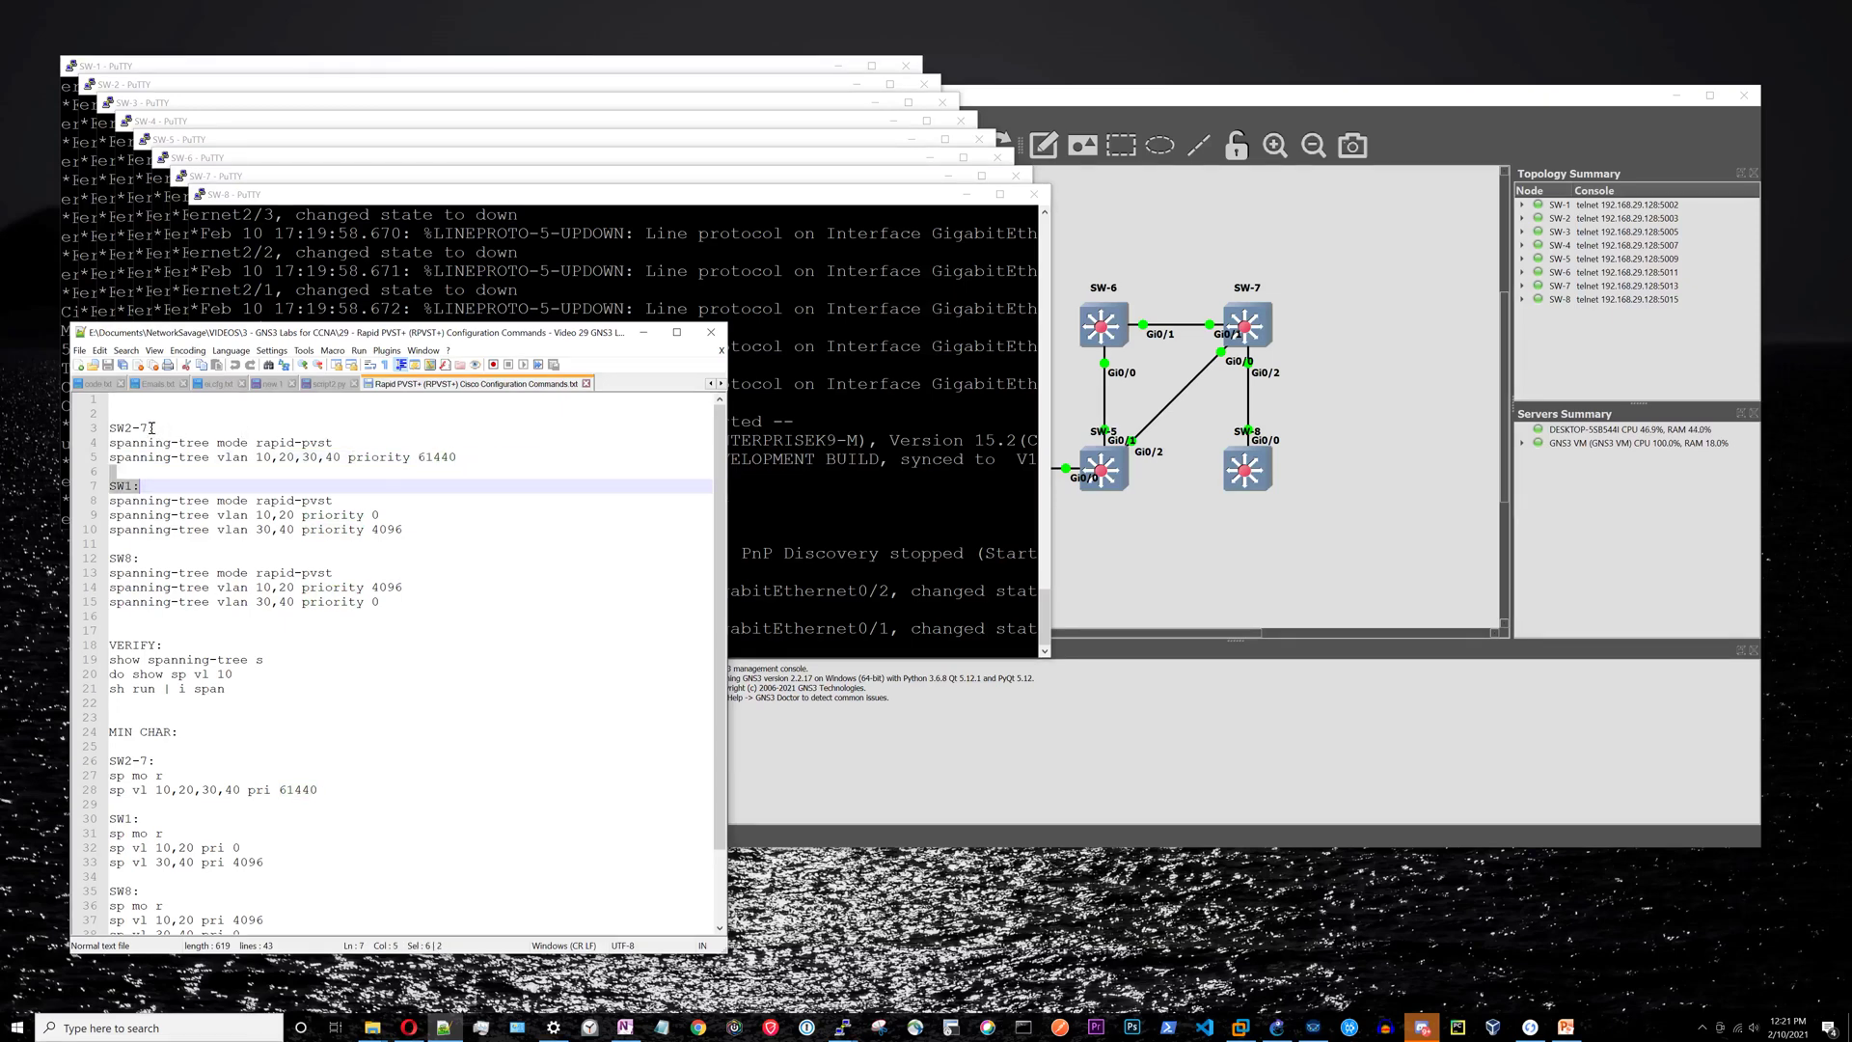
# Step: Look over the GNS3 topology and compare the priorities planned for SW2-7 with those for SW1 in the notes
pyautogui.click(1432, 94)
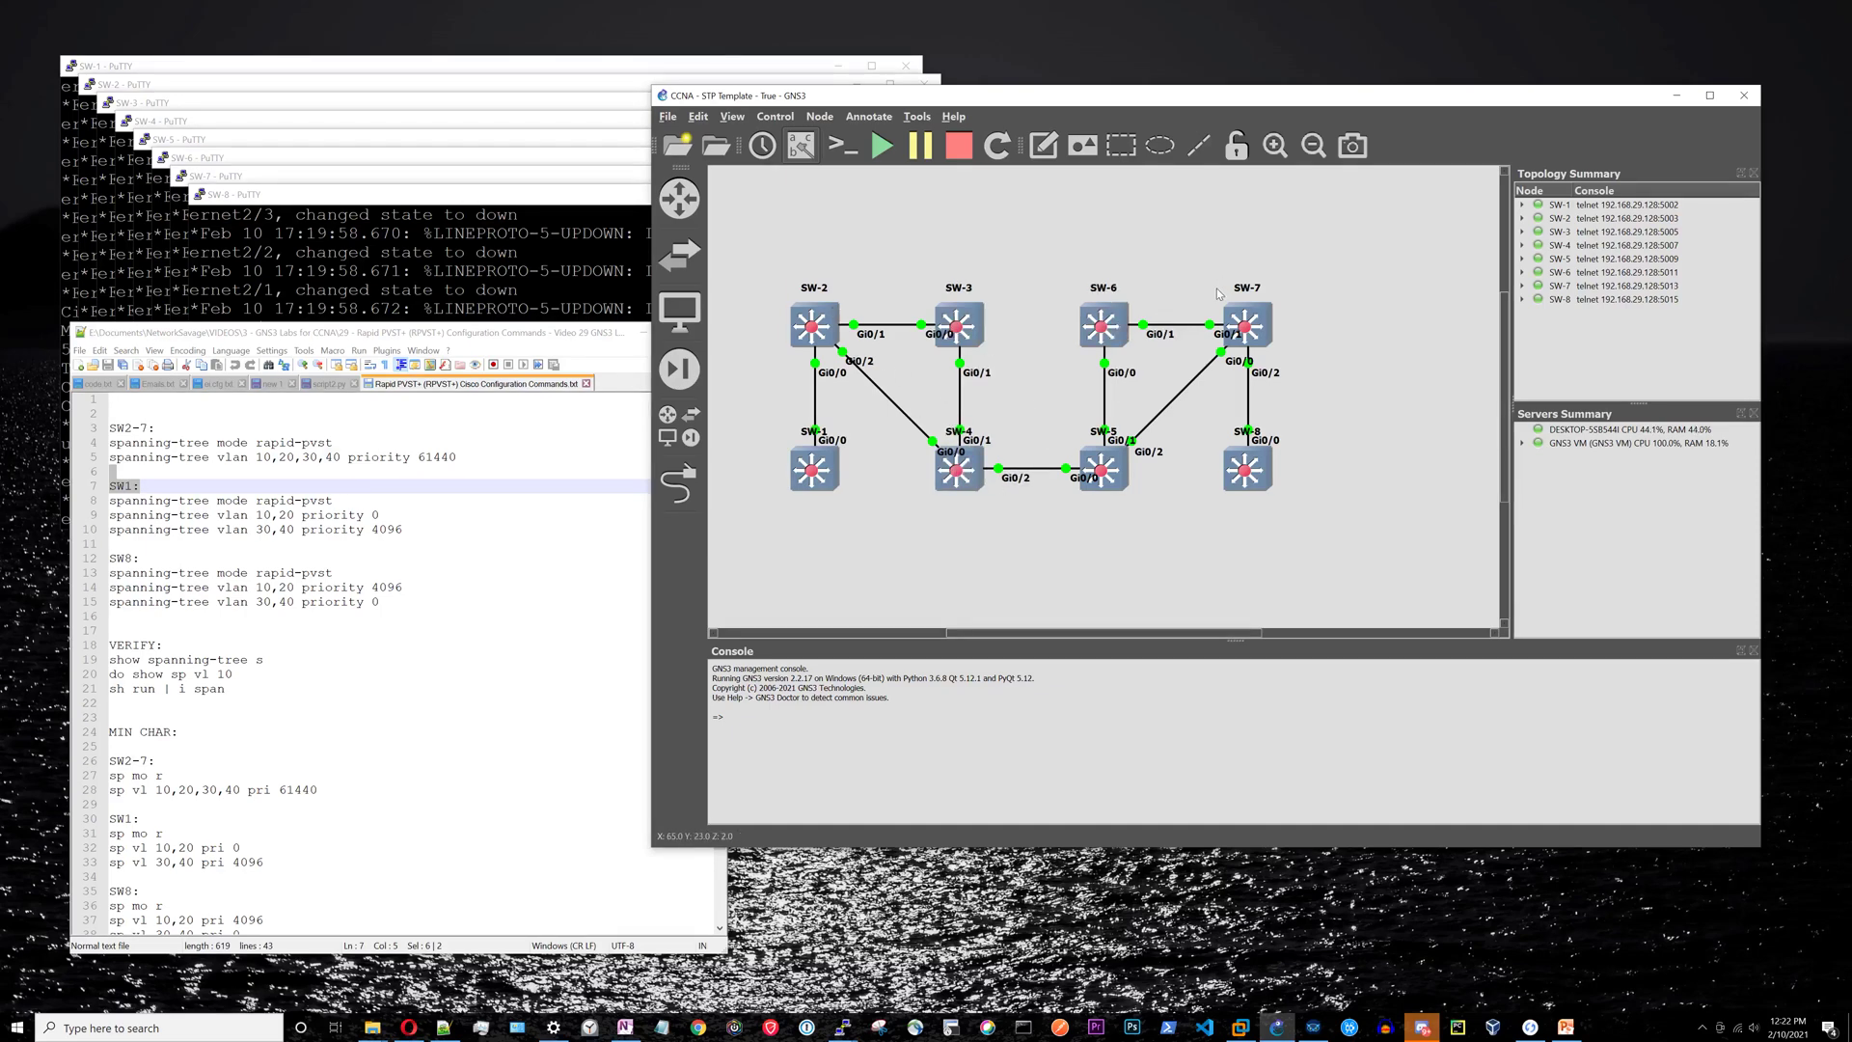
pyautogui.click(526, 483)
pyautogui.moveTo(457, 457); pyautogui.dragTo(423, 464)
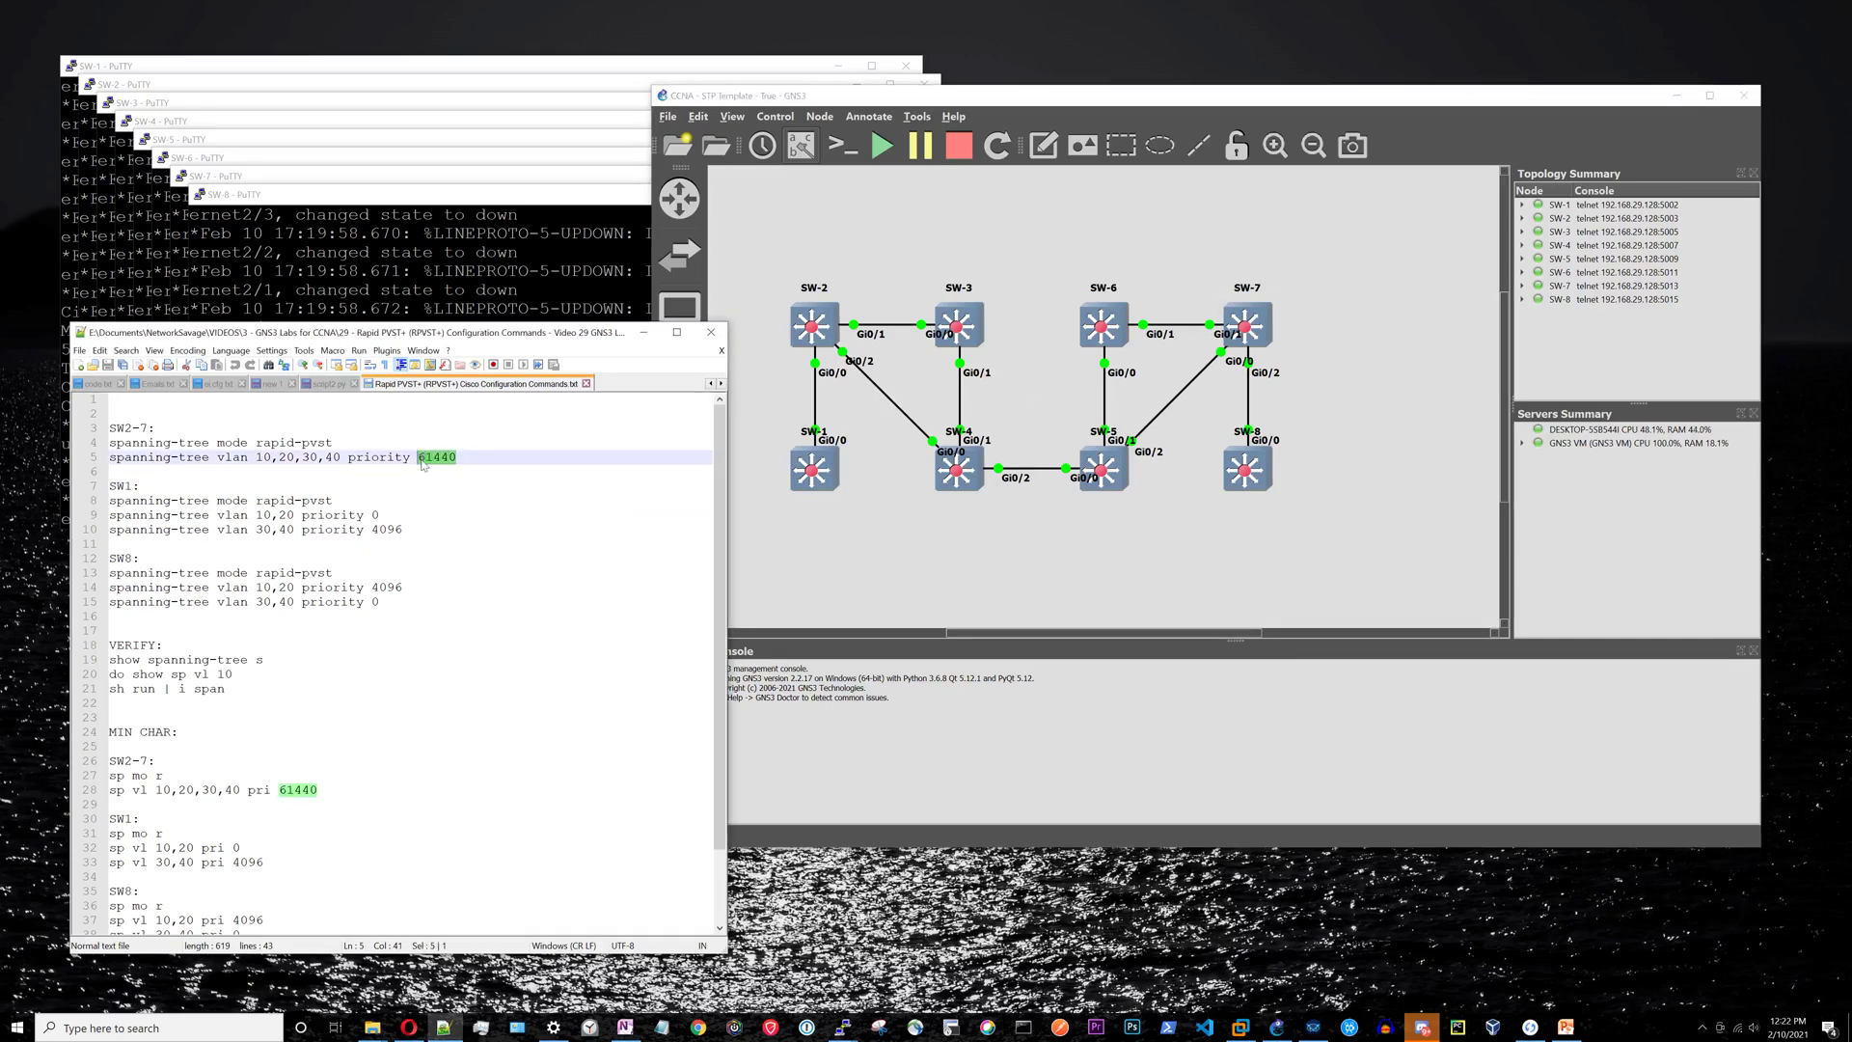
pyautogui.click(434, 527)
pyautogui.doubleClick(377, 516)
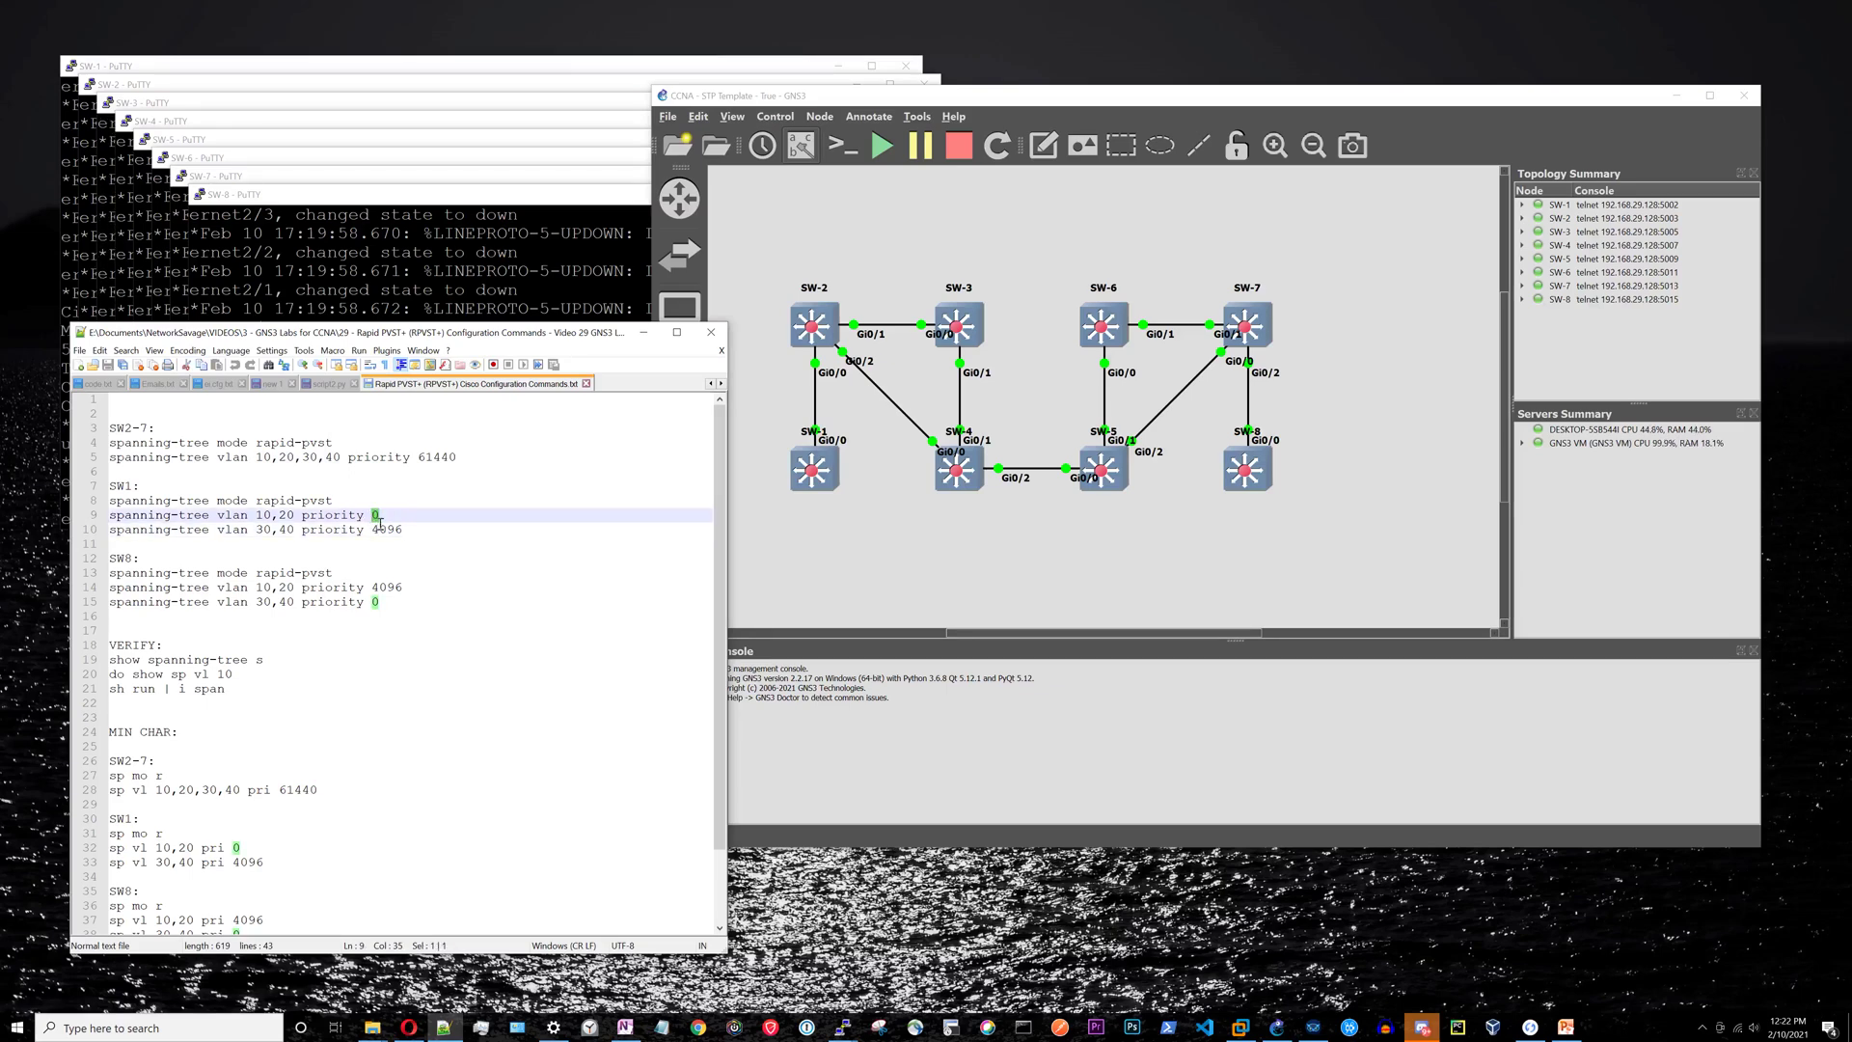
pyautogui.click(410, 530)
pyautogui.moveTo(477, 458); pyautogui.dragTo(419, 457)
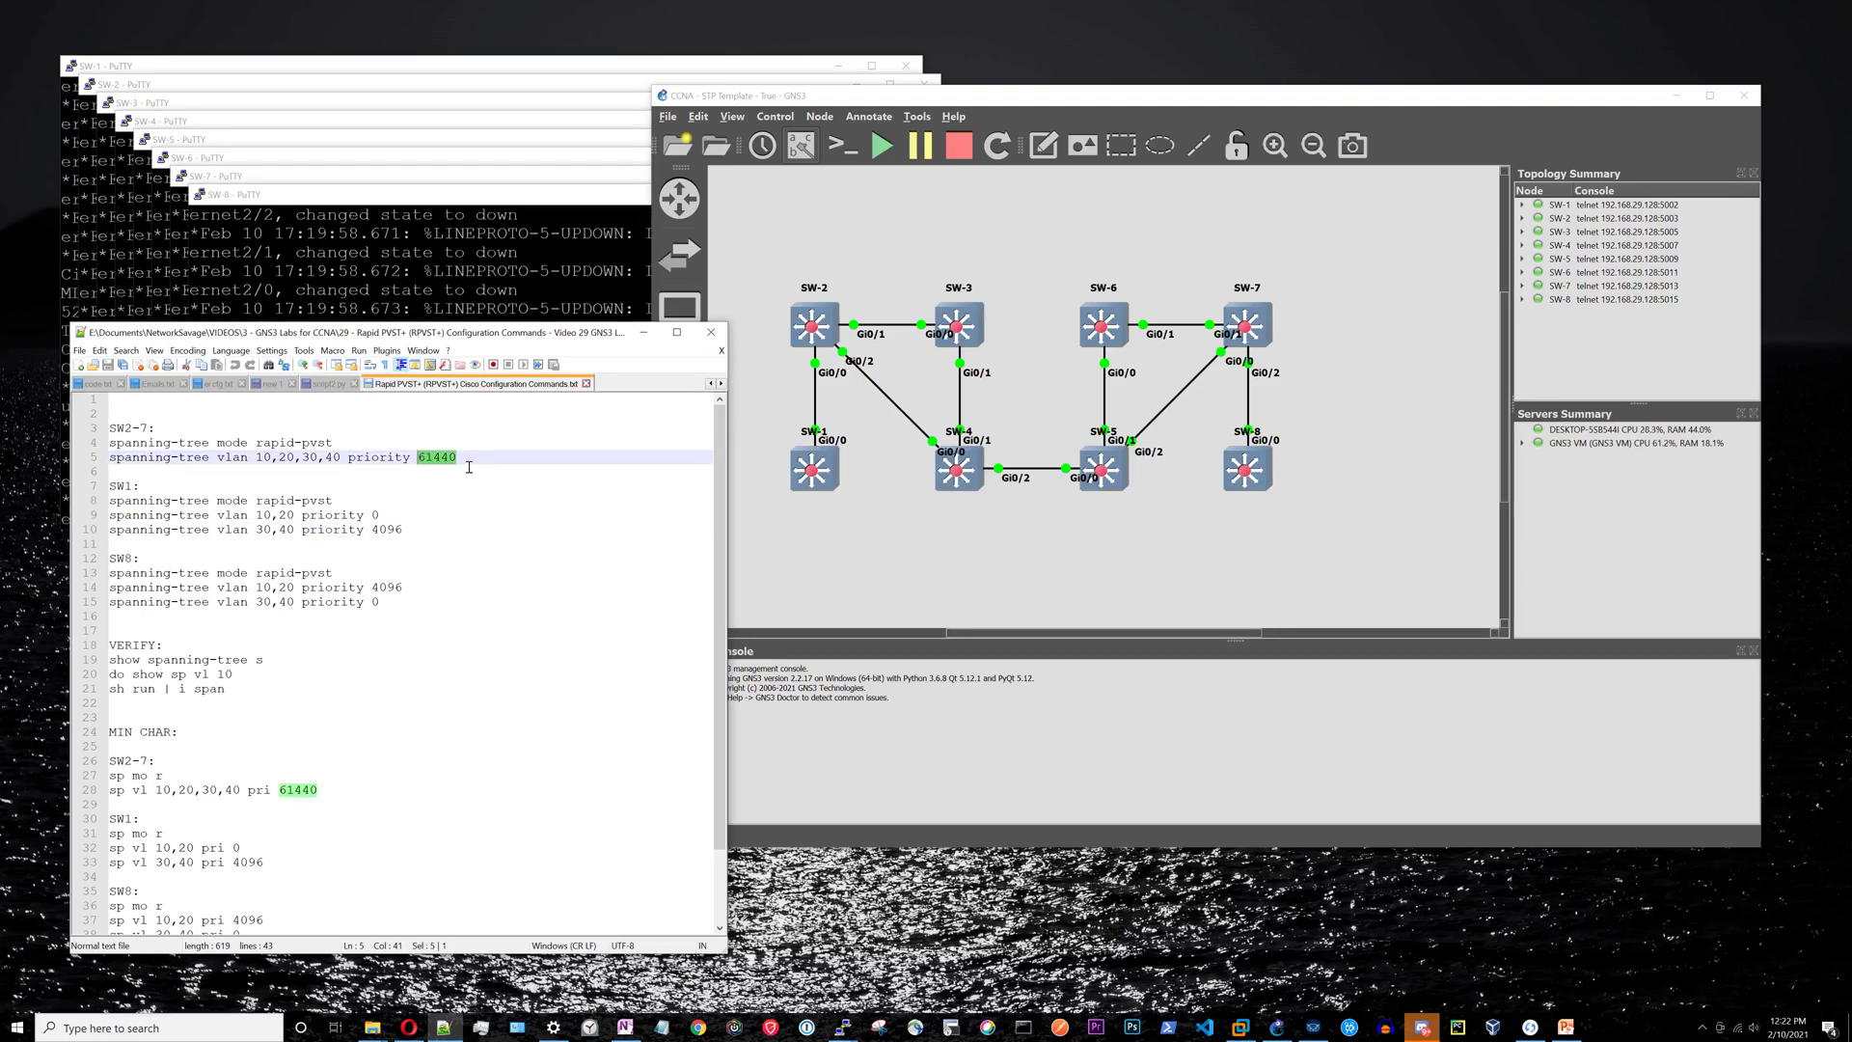
# Step: Examine the SW1 block's rapid-pvst mode and its priorities for VLANs 10,20 and 30,40
pyautogui.click(349, 500)
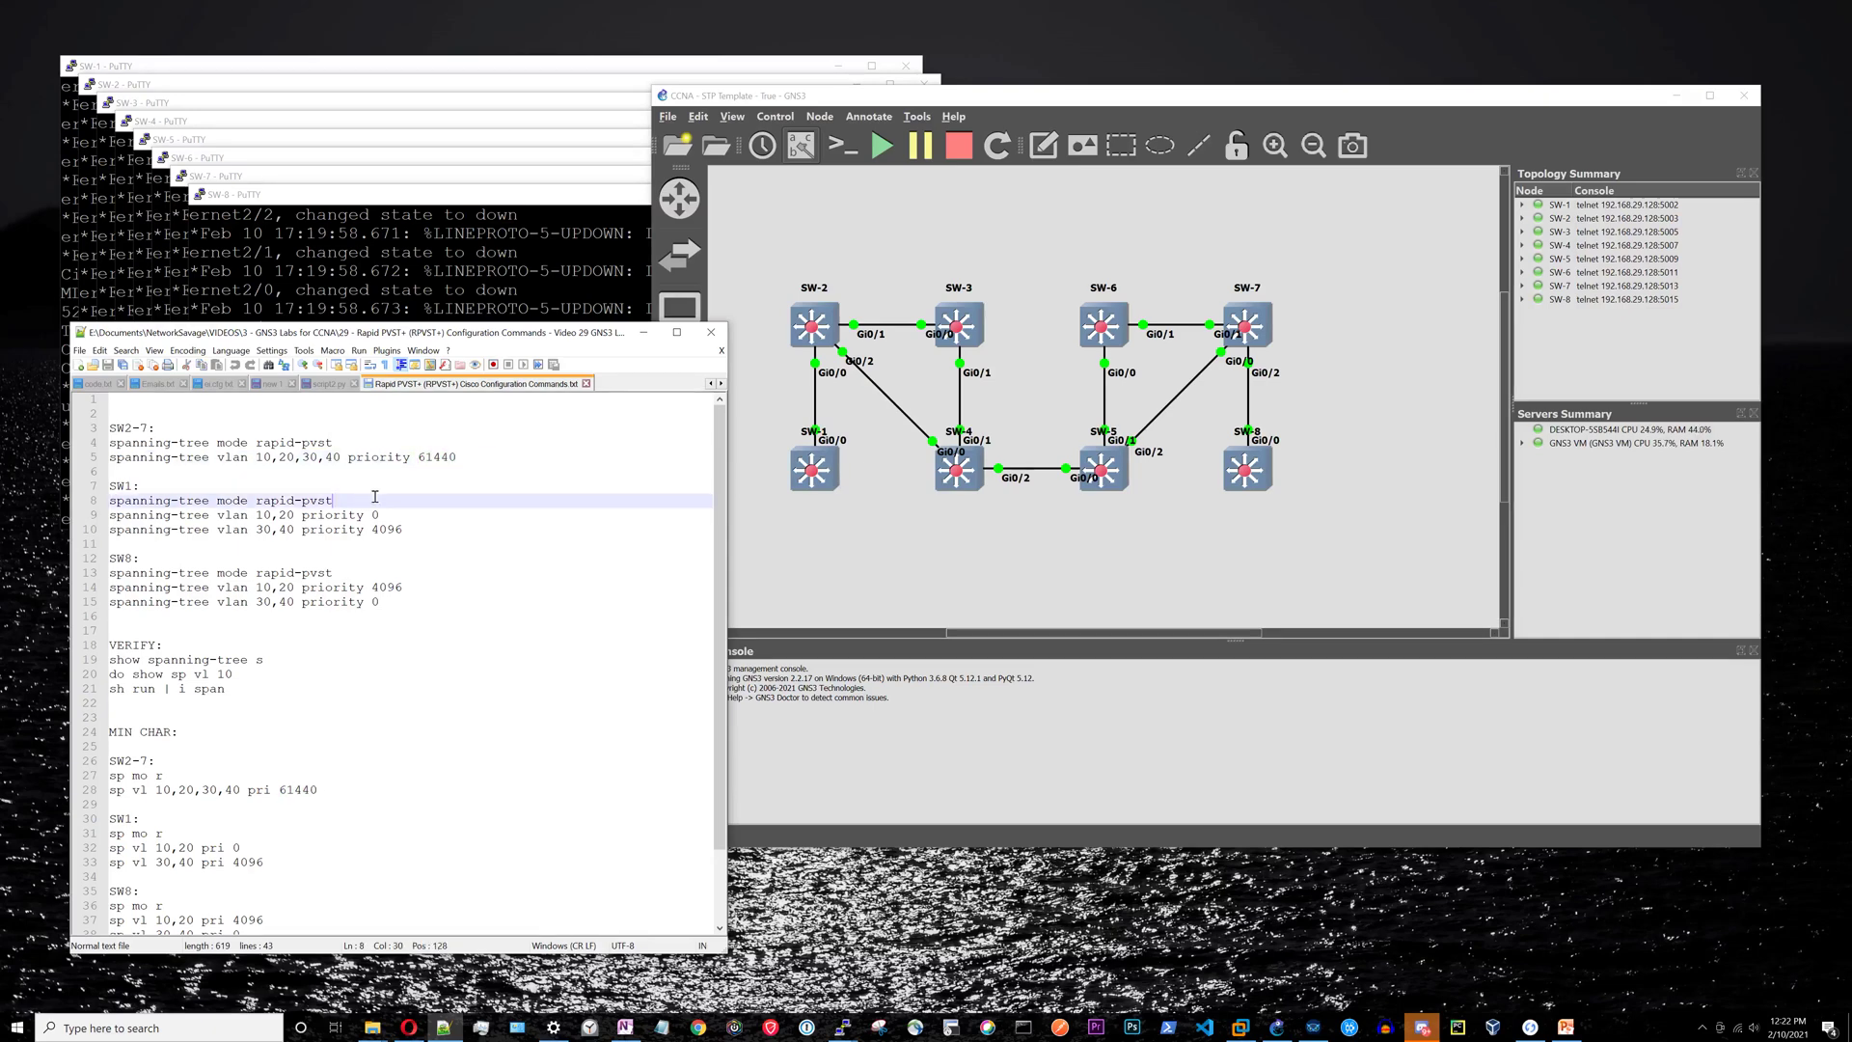
pyautogui.moveTo(289, 513); pyautogui.dragTo(249, 518)
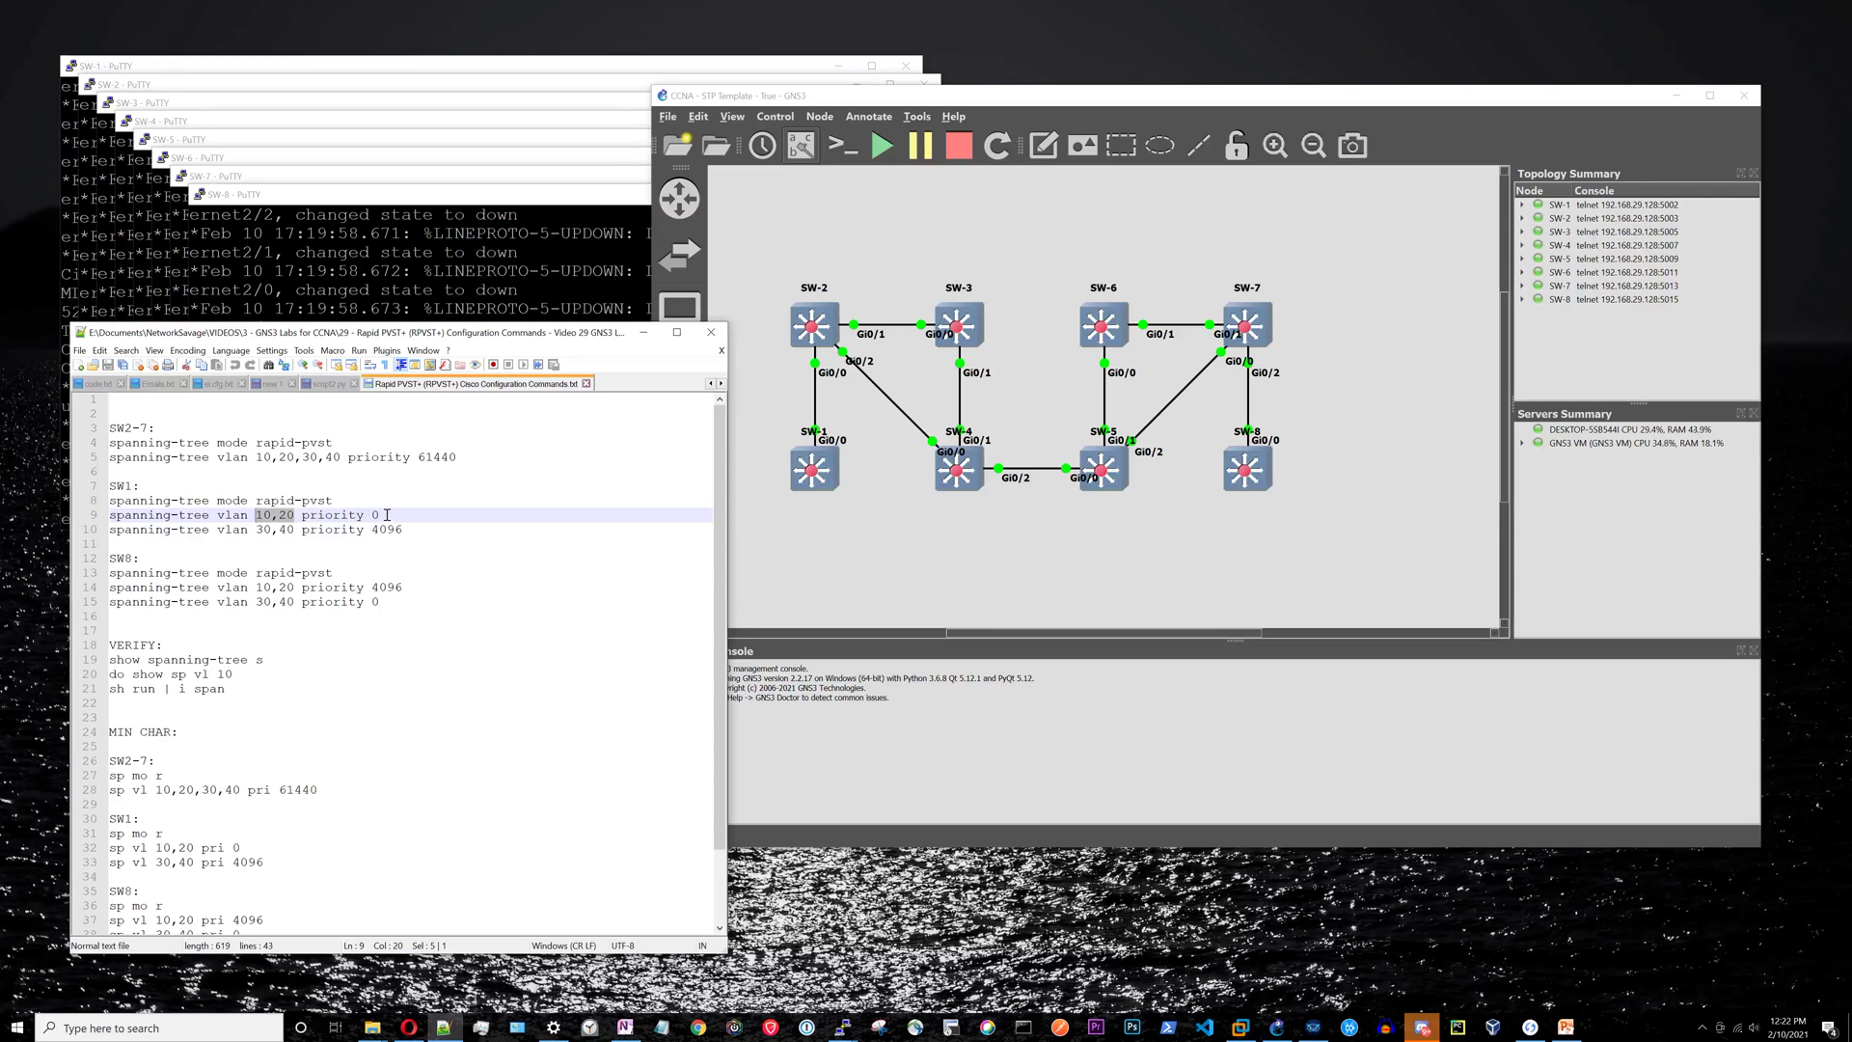
pyautogui.click(294, 516)
pyautogui.moveTo(282, 514); pyautogui.dragTo(252, 515)
pyautogui.moveTo(382, 515); pyautogui.dragTo(256, 529)
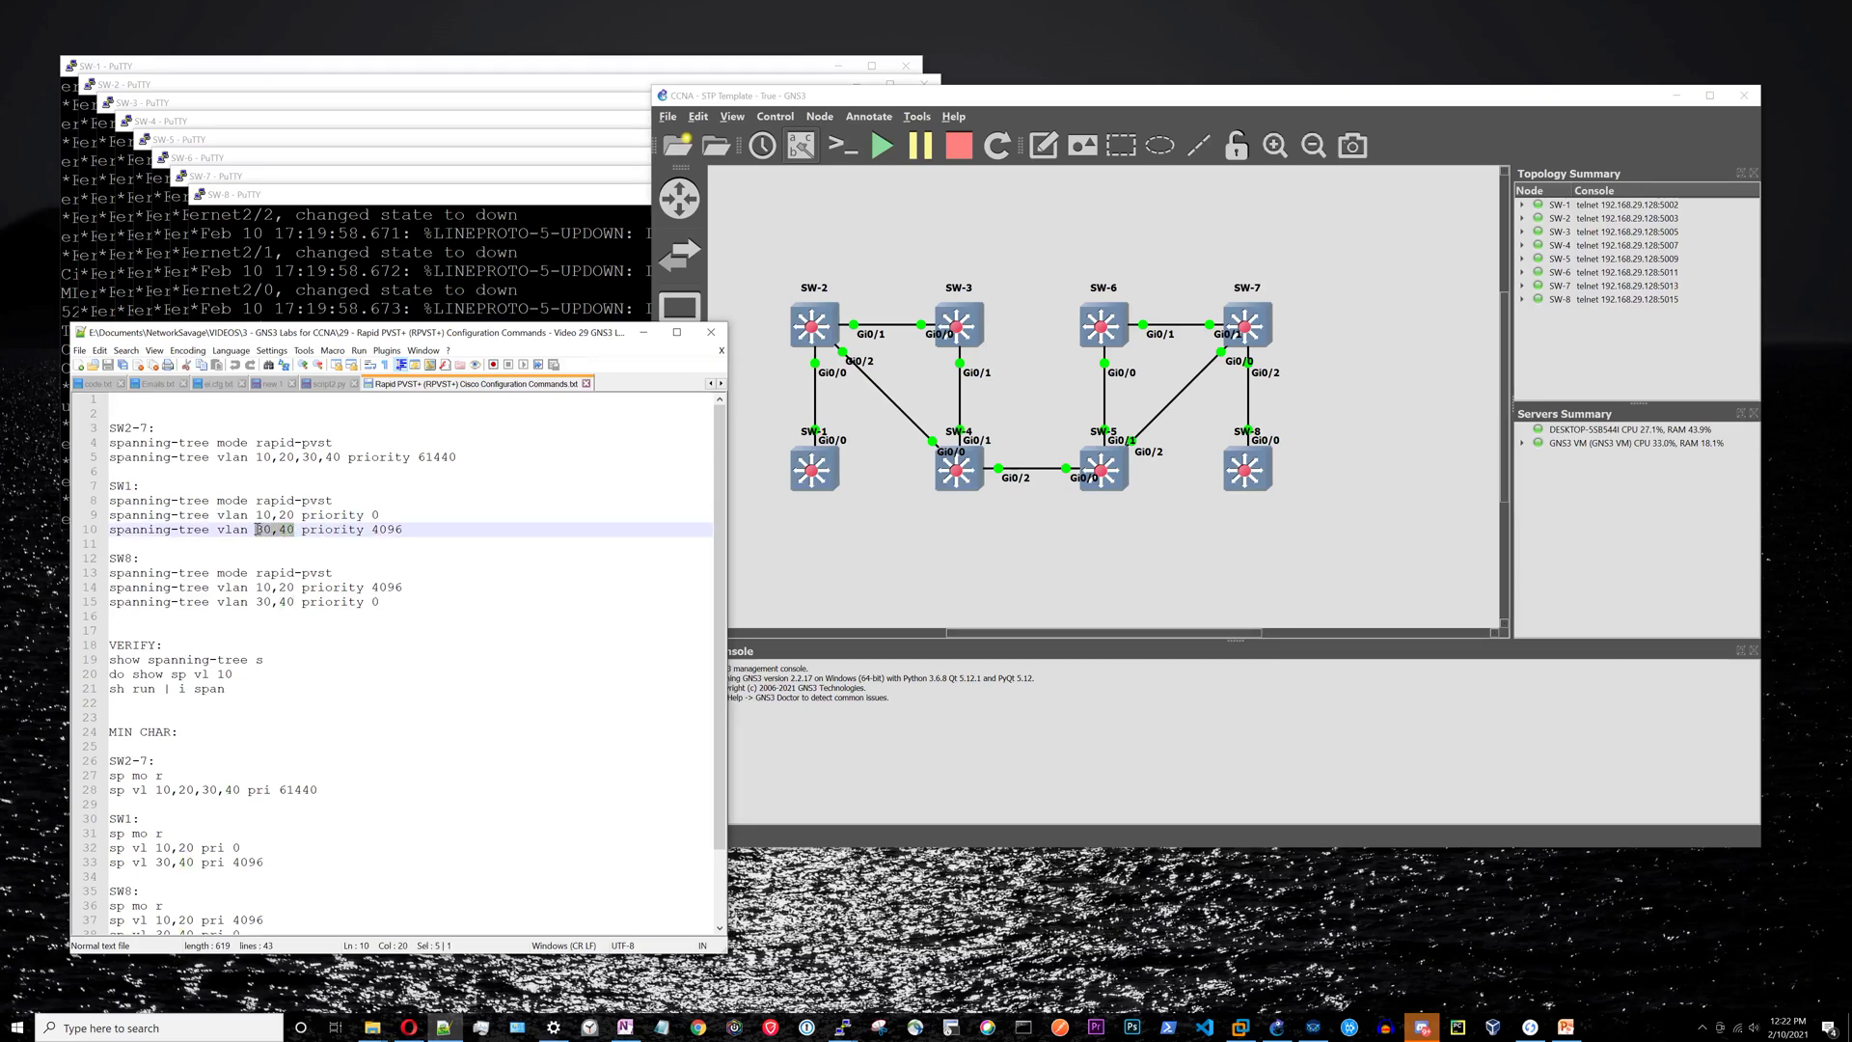
pyautogui.doubleClick(392, 531)
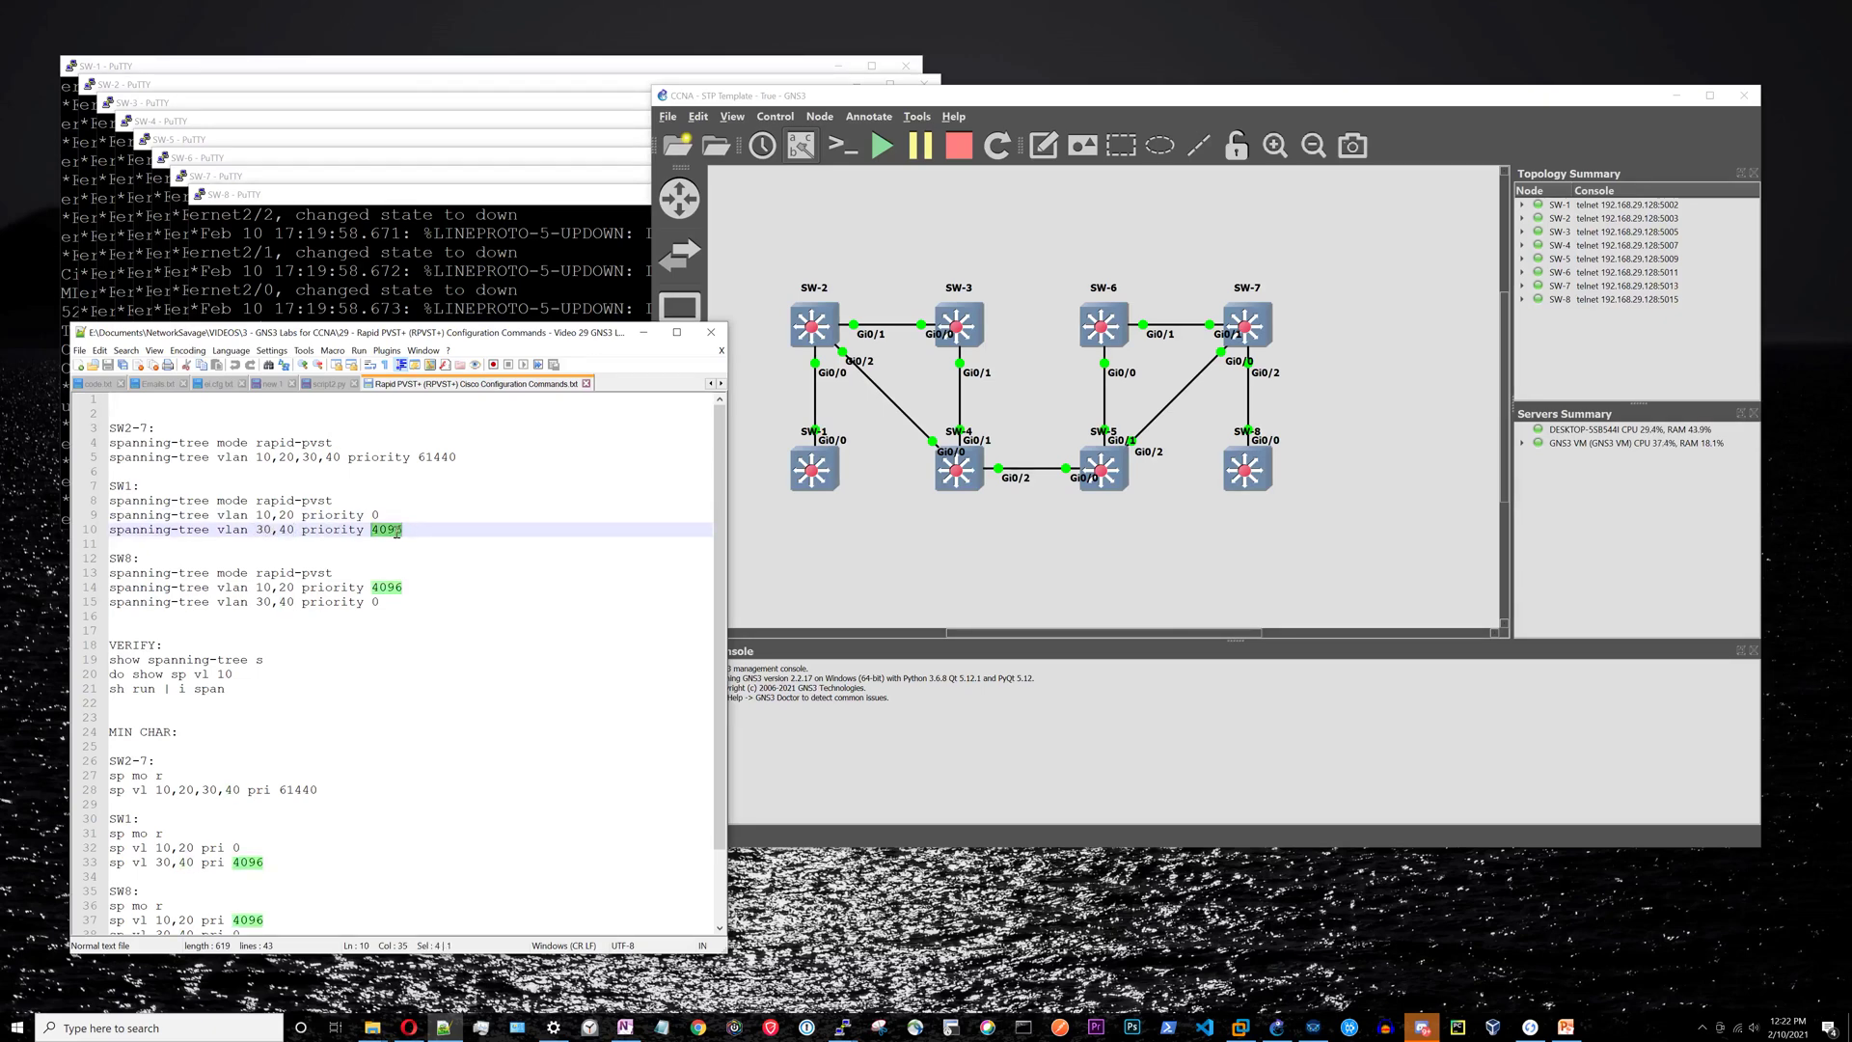
pyautogui.click(414, 530)
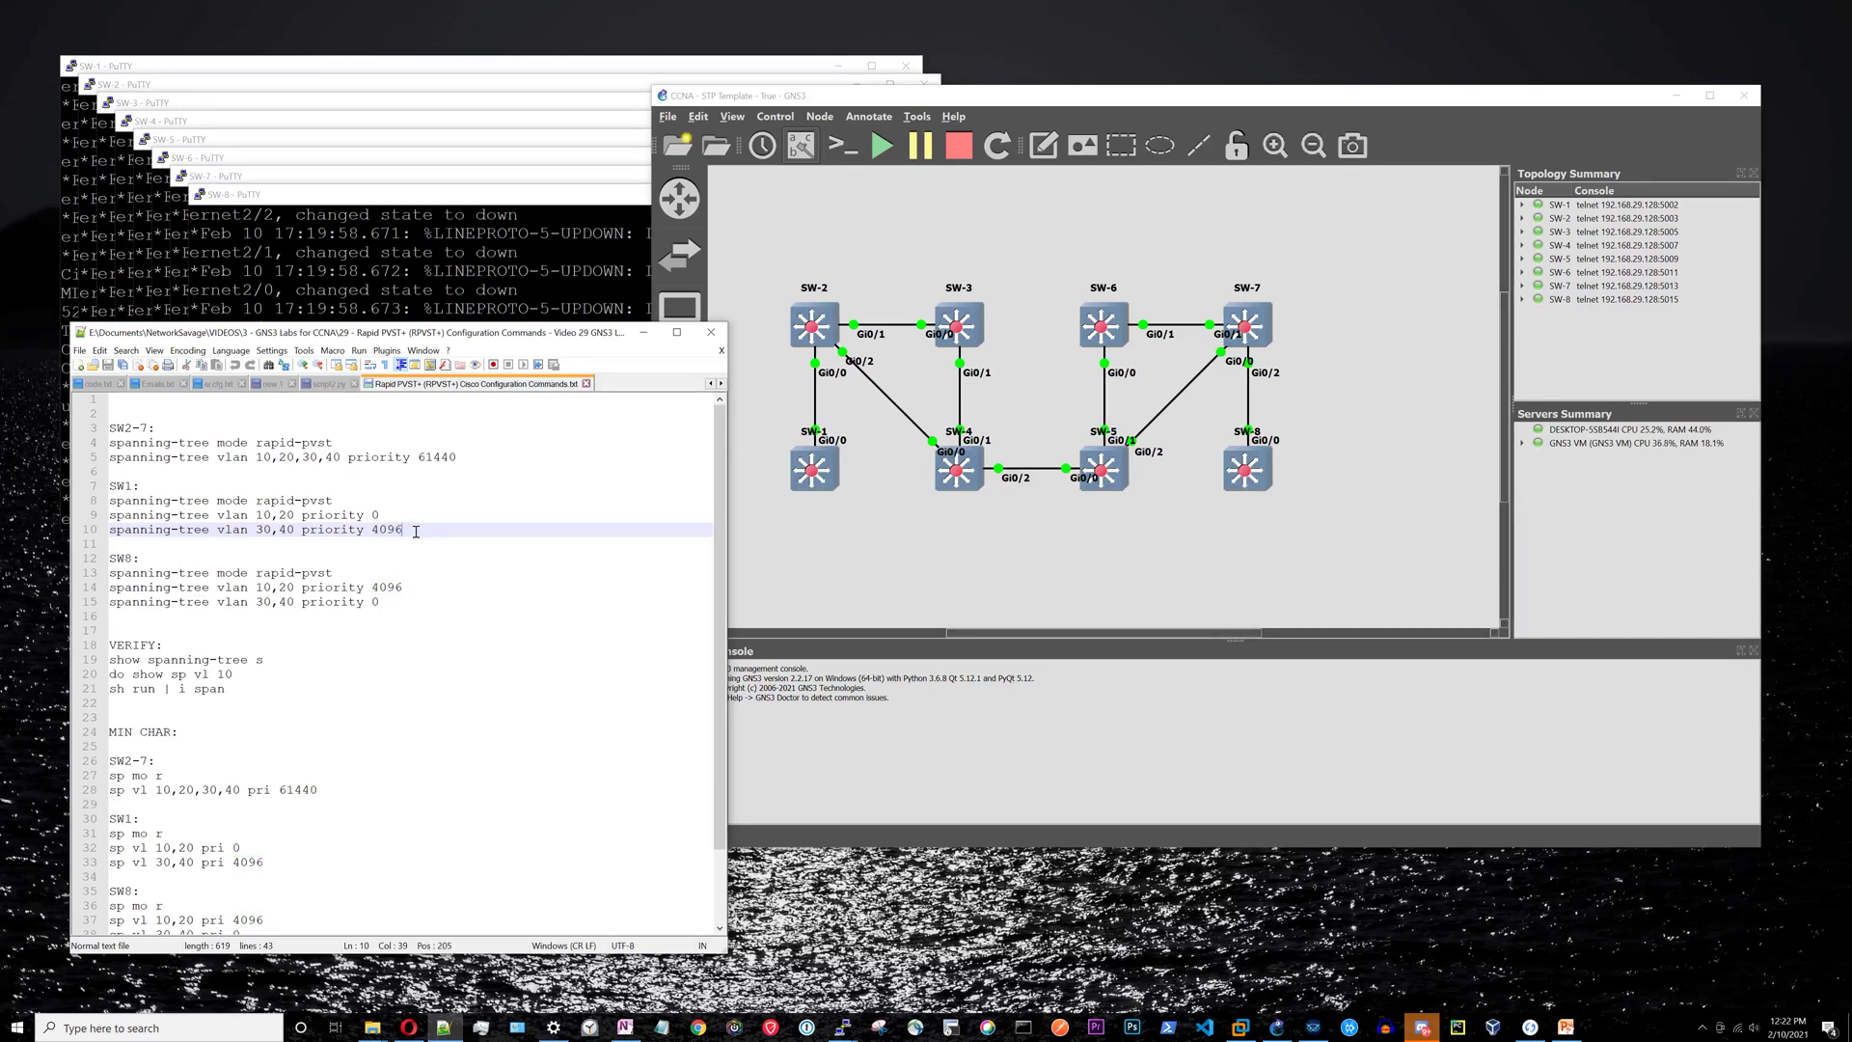
pyautogui.moveTo(405, 530); pyautogui.dragTo(366, 529)
# Step: Examine the SW8 block's spanning-tree priorities for VLANs 10,20 and 30,40
pyautogui.moveTo(380, 602); pyautogui.dragTo(103, 578)
pyautogui.click(262, 638)
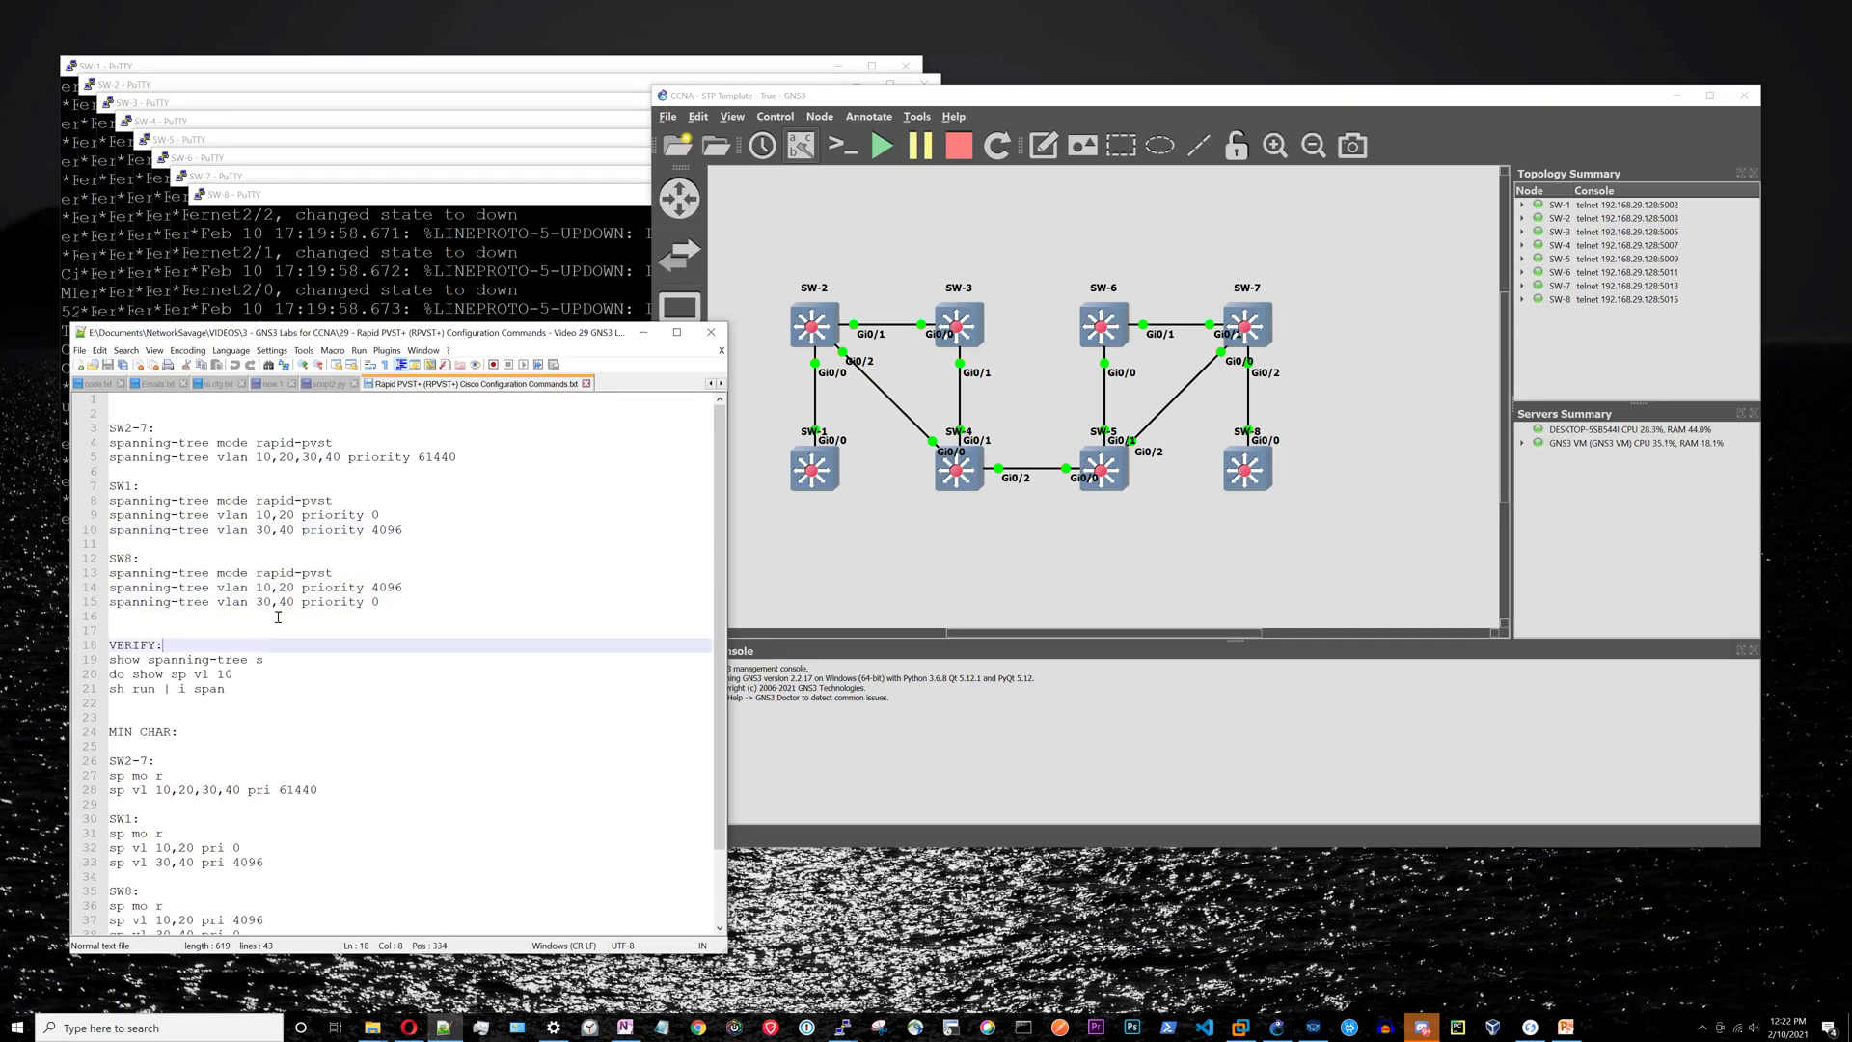
pyautogui.moveTo(419, 590); pyautogui.dragTo(263, 588)
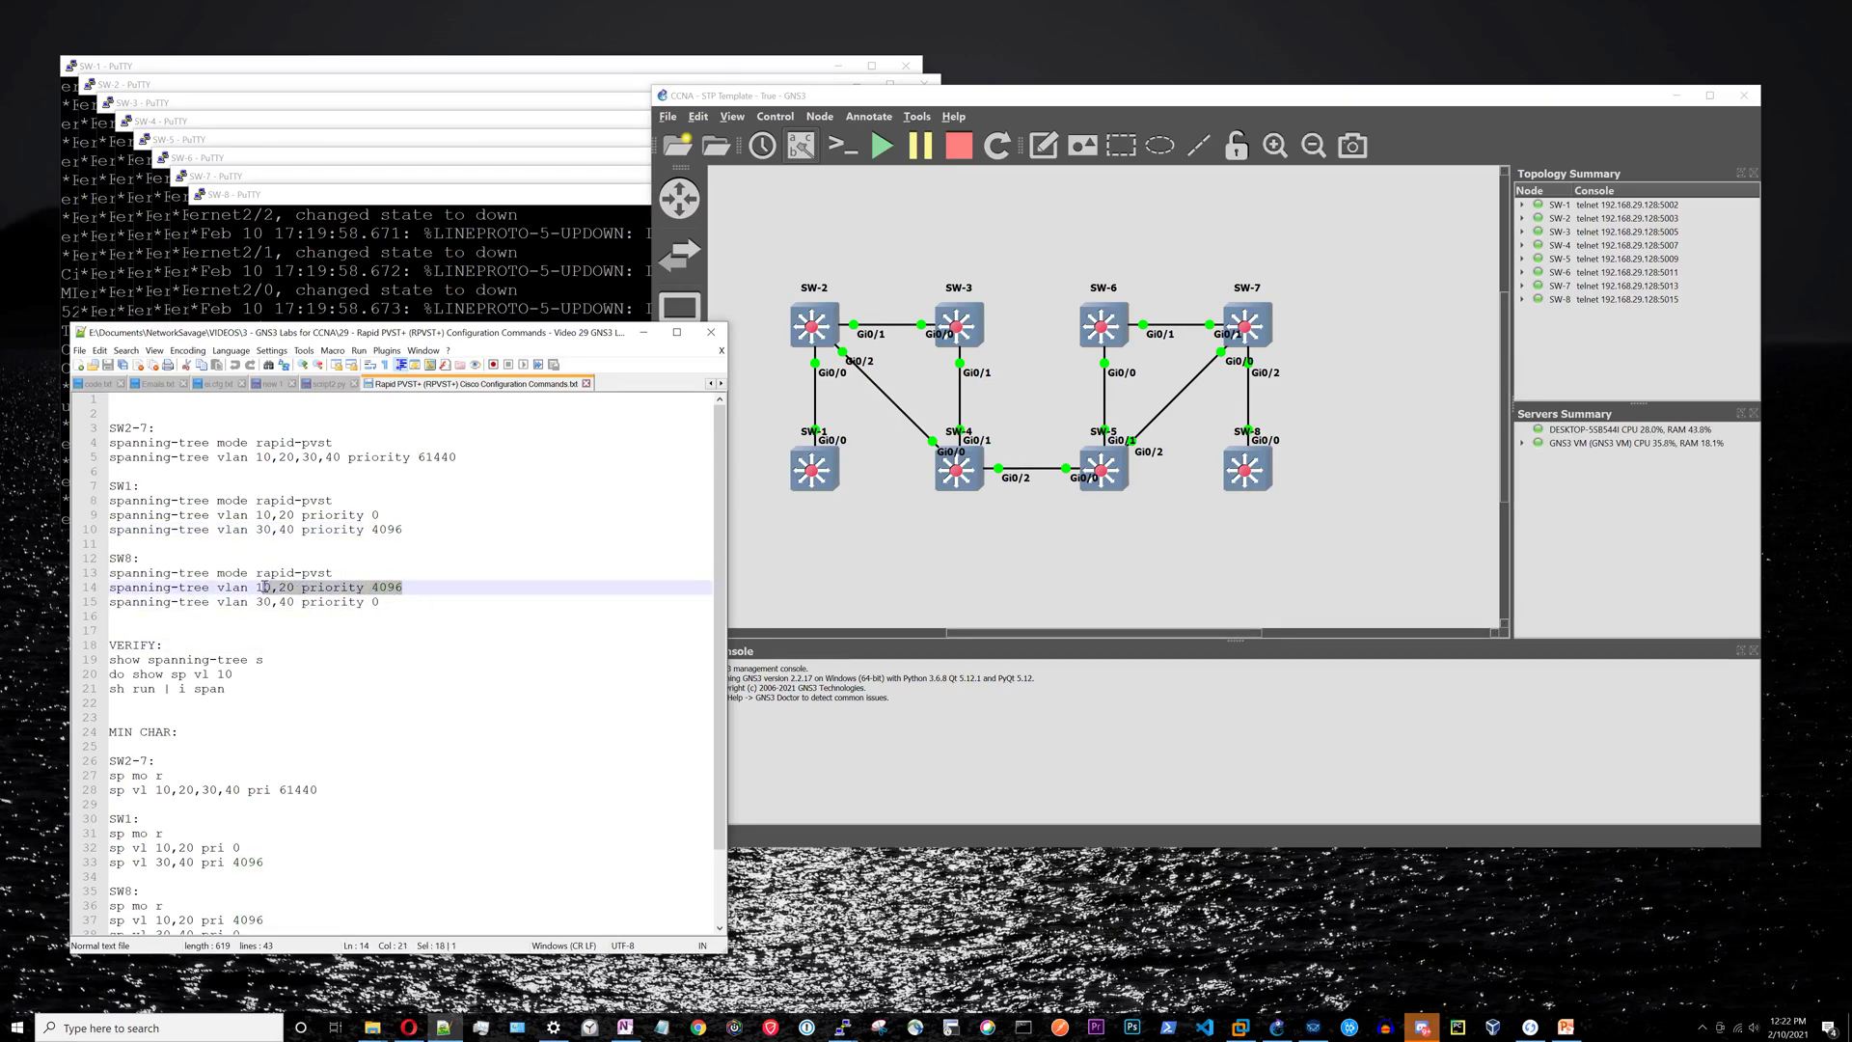
pyautogui.click(347, 628)
pyautogui.moveTo(382, 602); pyautogui.dragTo(263, 602)
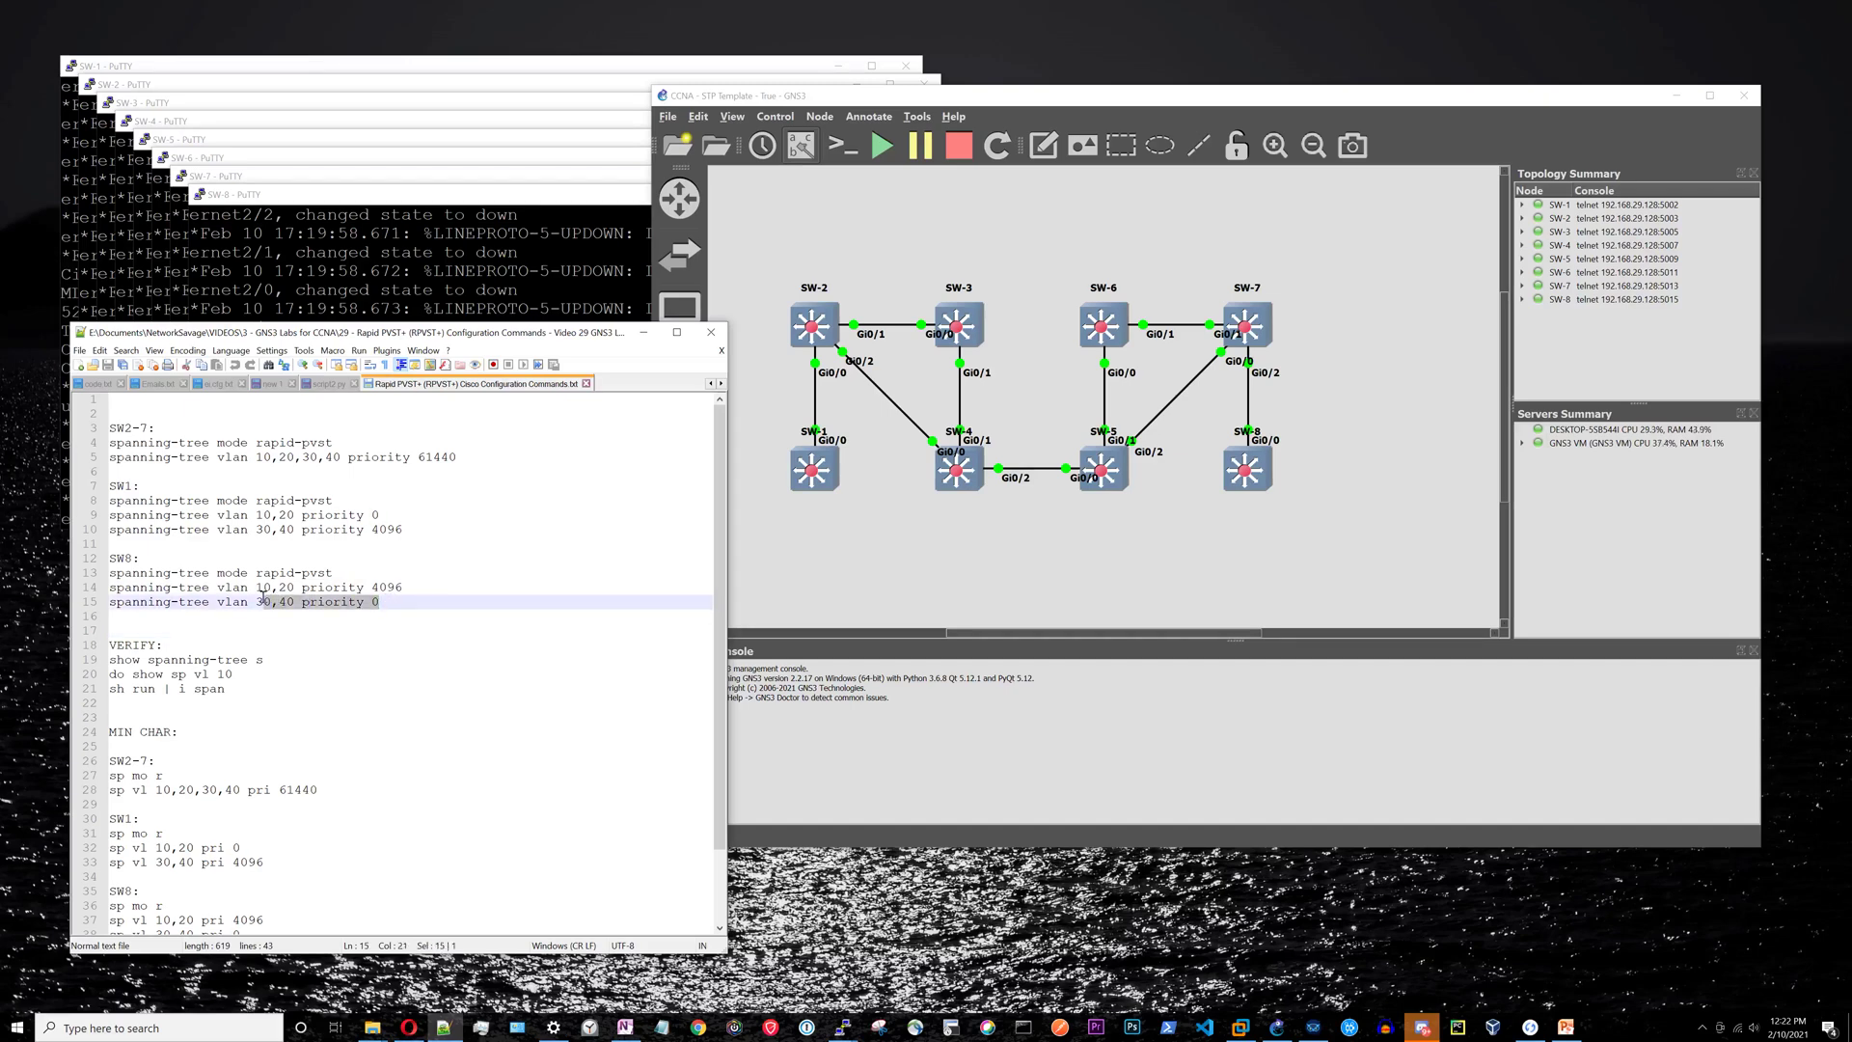
pyautogui.click(299, 616)
pyautogui.click(242, 645)
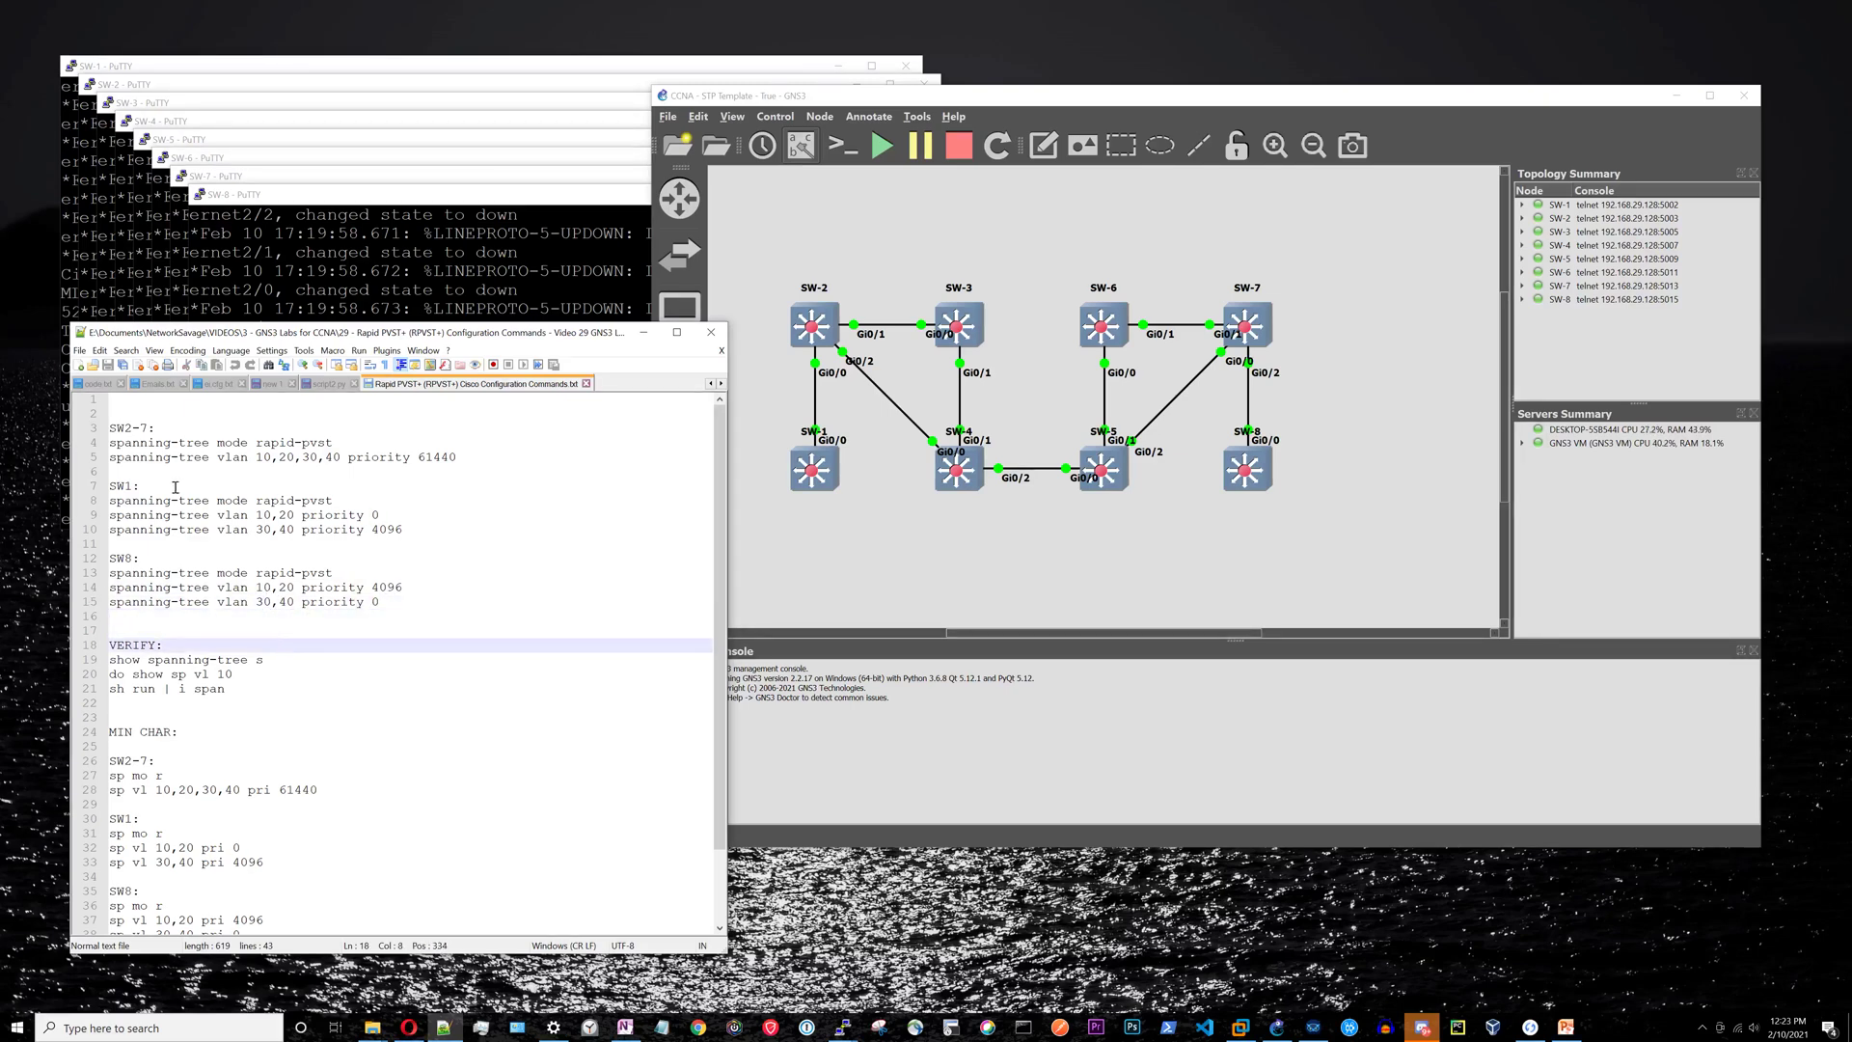
# Step: Add a "conf t" line at the start of the SW2-7, SW1 and SW8 command blocks in the notes
pyautogui.click(282, 432)
pyautogui.press('Return')
pyautogui.write('conf t')
pyautogui.moveTo(193, 442); pyautogui.dragTo(109, 442)
pyautogui.click(161, 500)
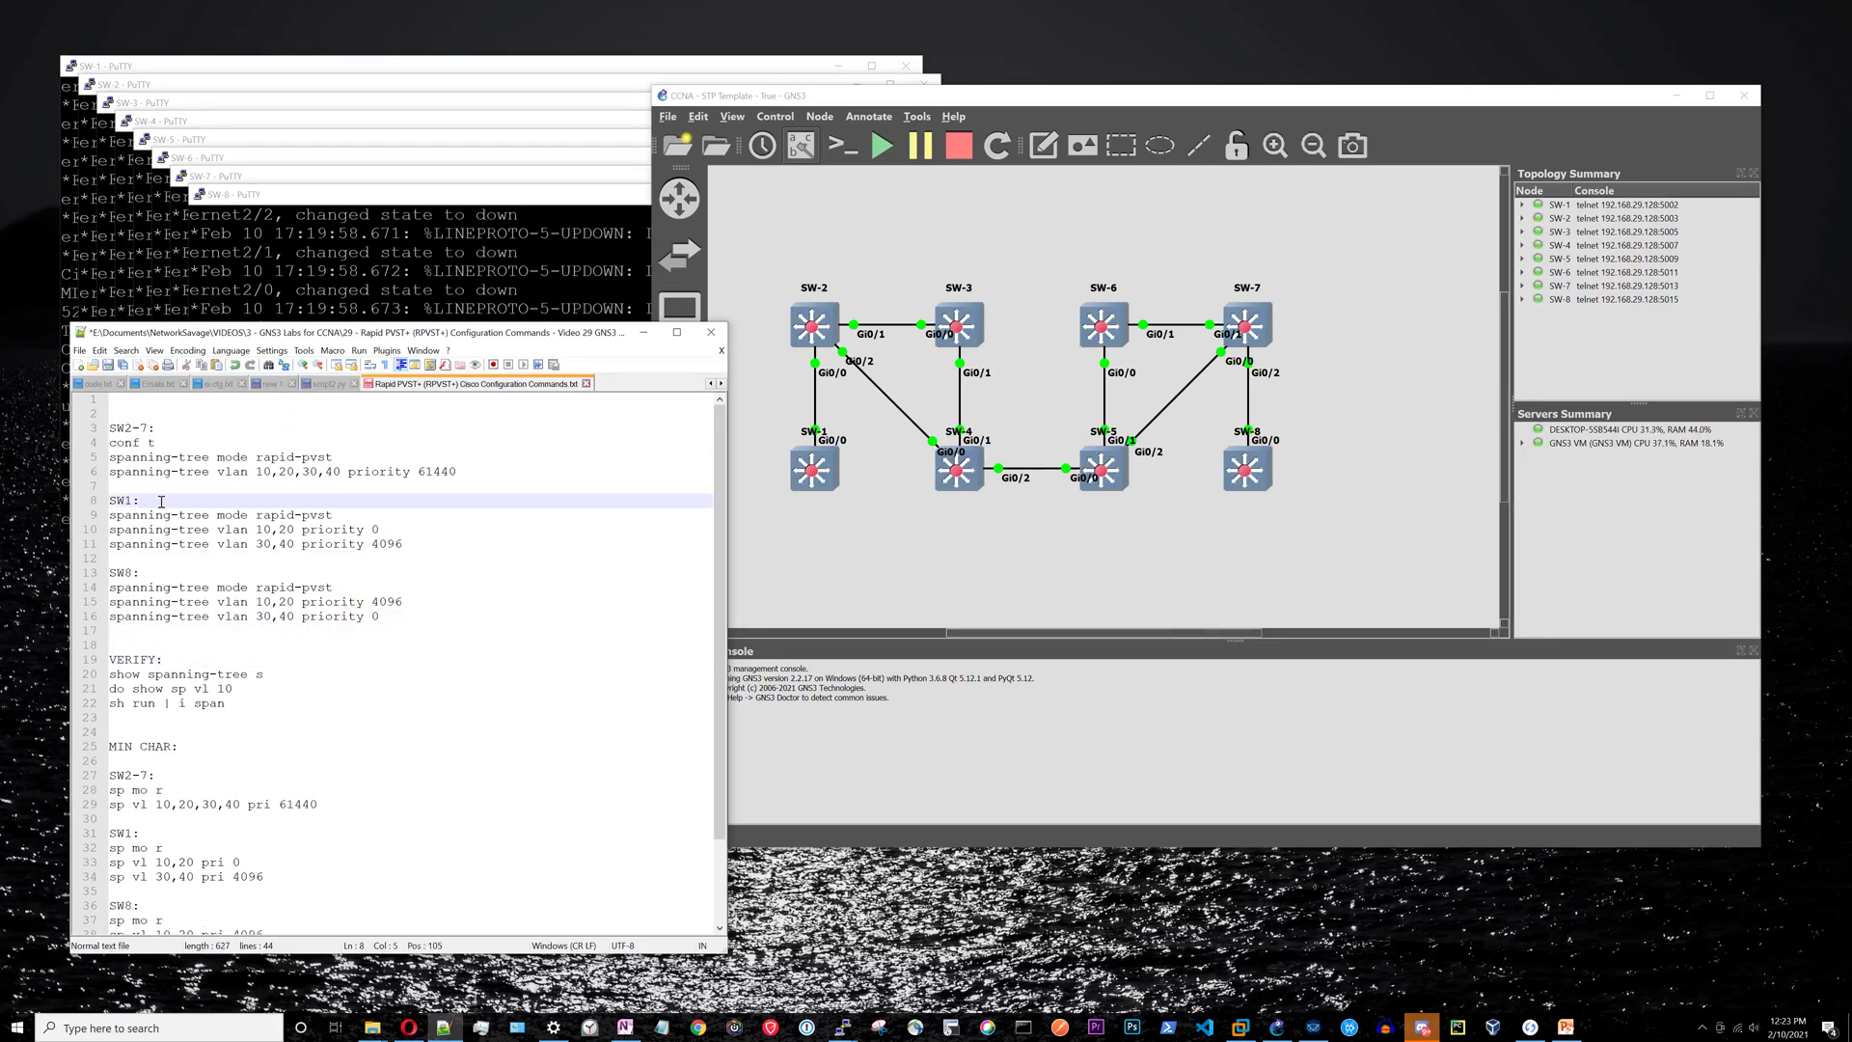
pyautogui.press('Return')
pyautogui.hotkey('ctrl', 'v')
pyautogui.click(164, 586)
# Step: Enter privileged mode on SW-2 through SW-7 and apply the SW2-7 block: rapid-pvst mode and priority 61440 for VLANs 10,20,30,40
pyautogui.moveTo(466, 478); pyautogui.dragTo(109, 428)
pyautogui.click(135, 102)
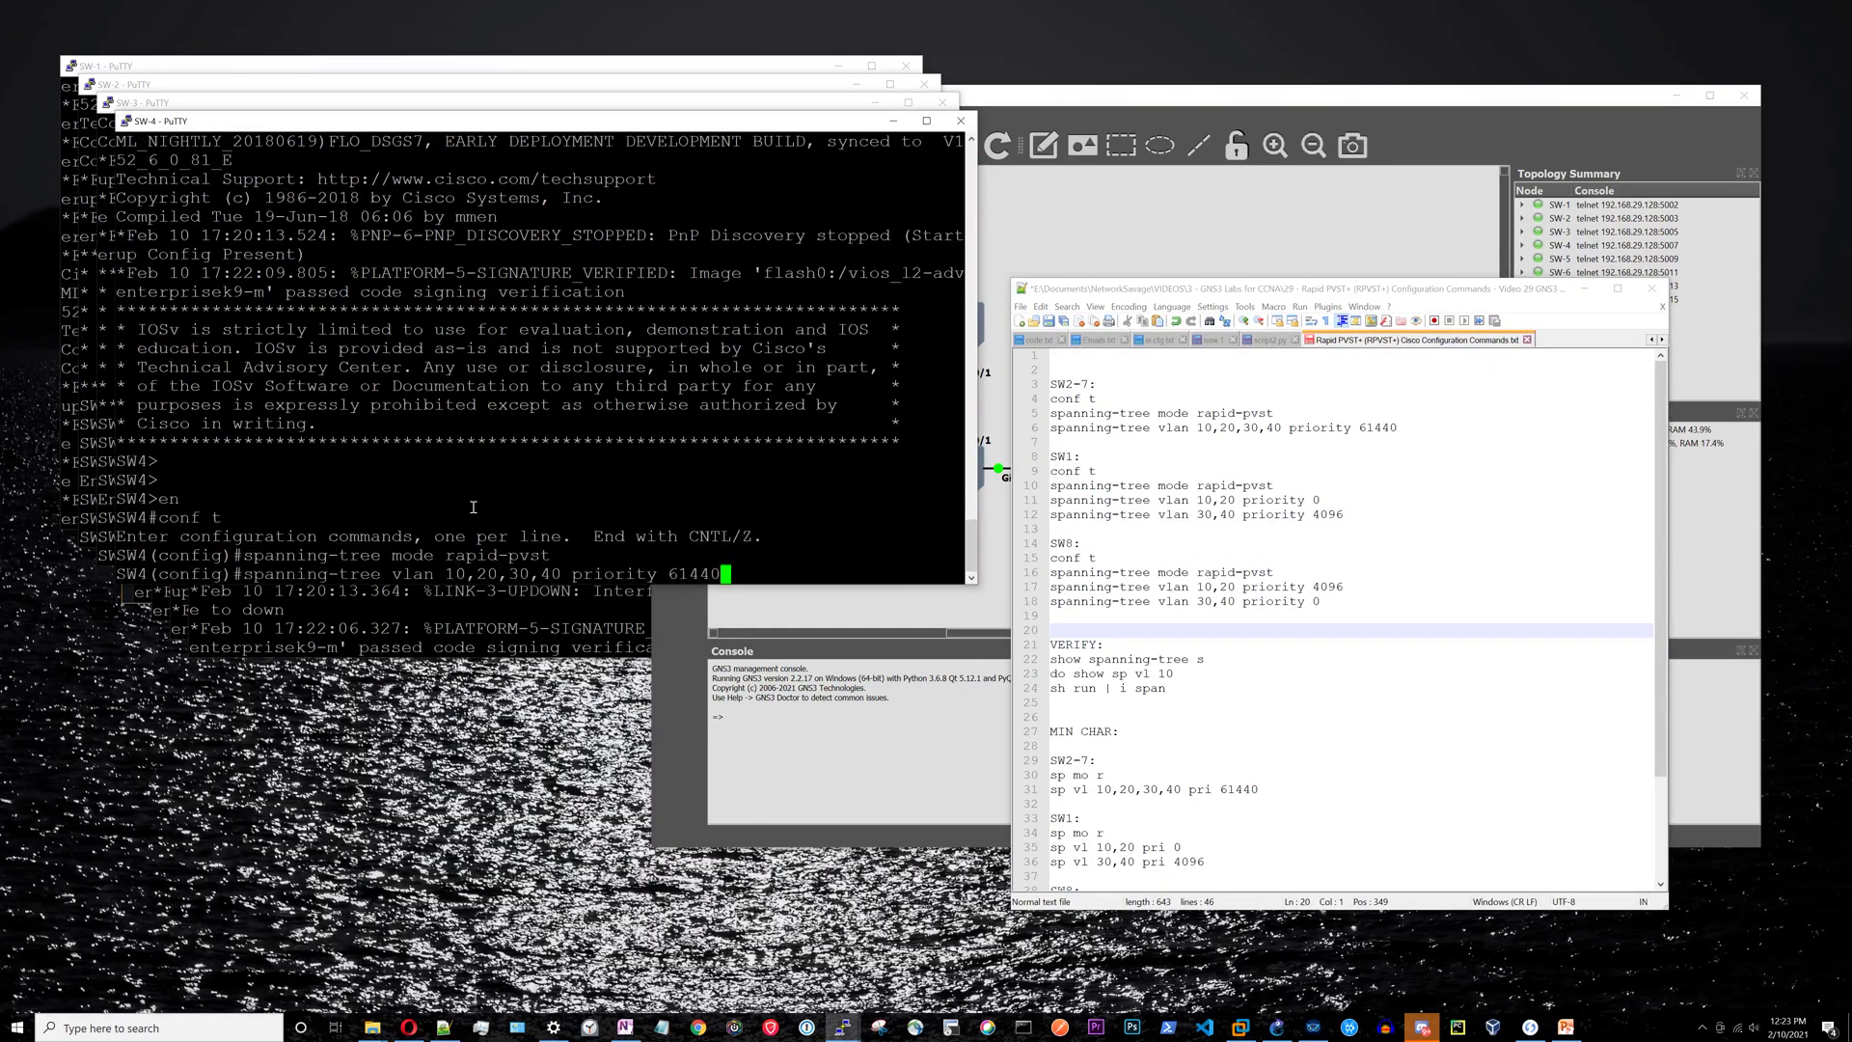
pyautogui.write('en')
pyautogui.press('Return')
pyautogui.rightClick(781, 494)
pyautogui.click(160, 611)
pyautogui.write('en')
pyautogui.press('Return')
pyautogui.rightClick(757, 479)
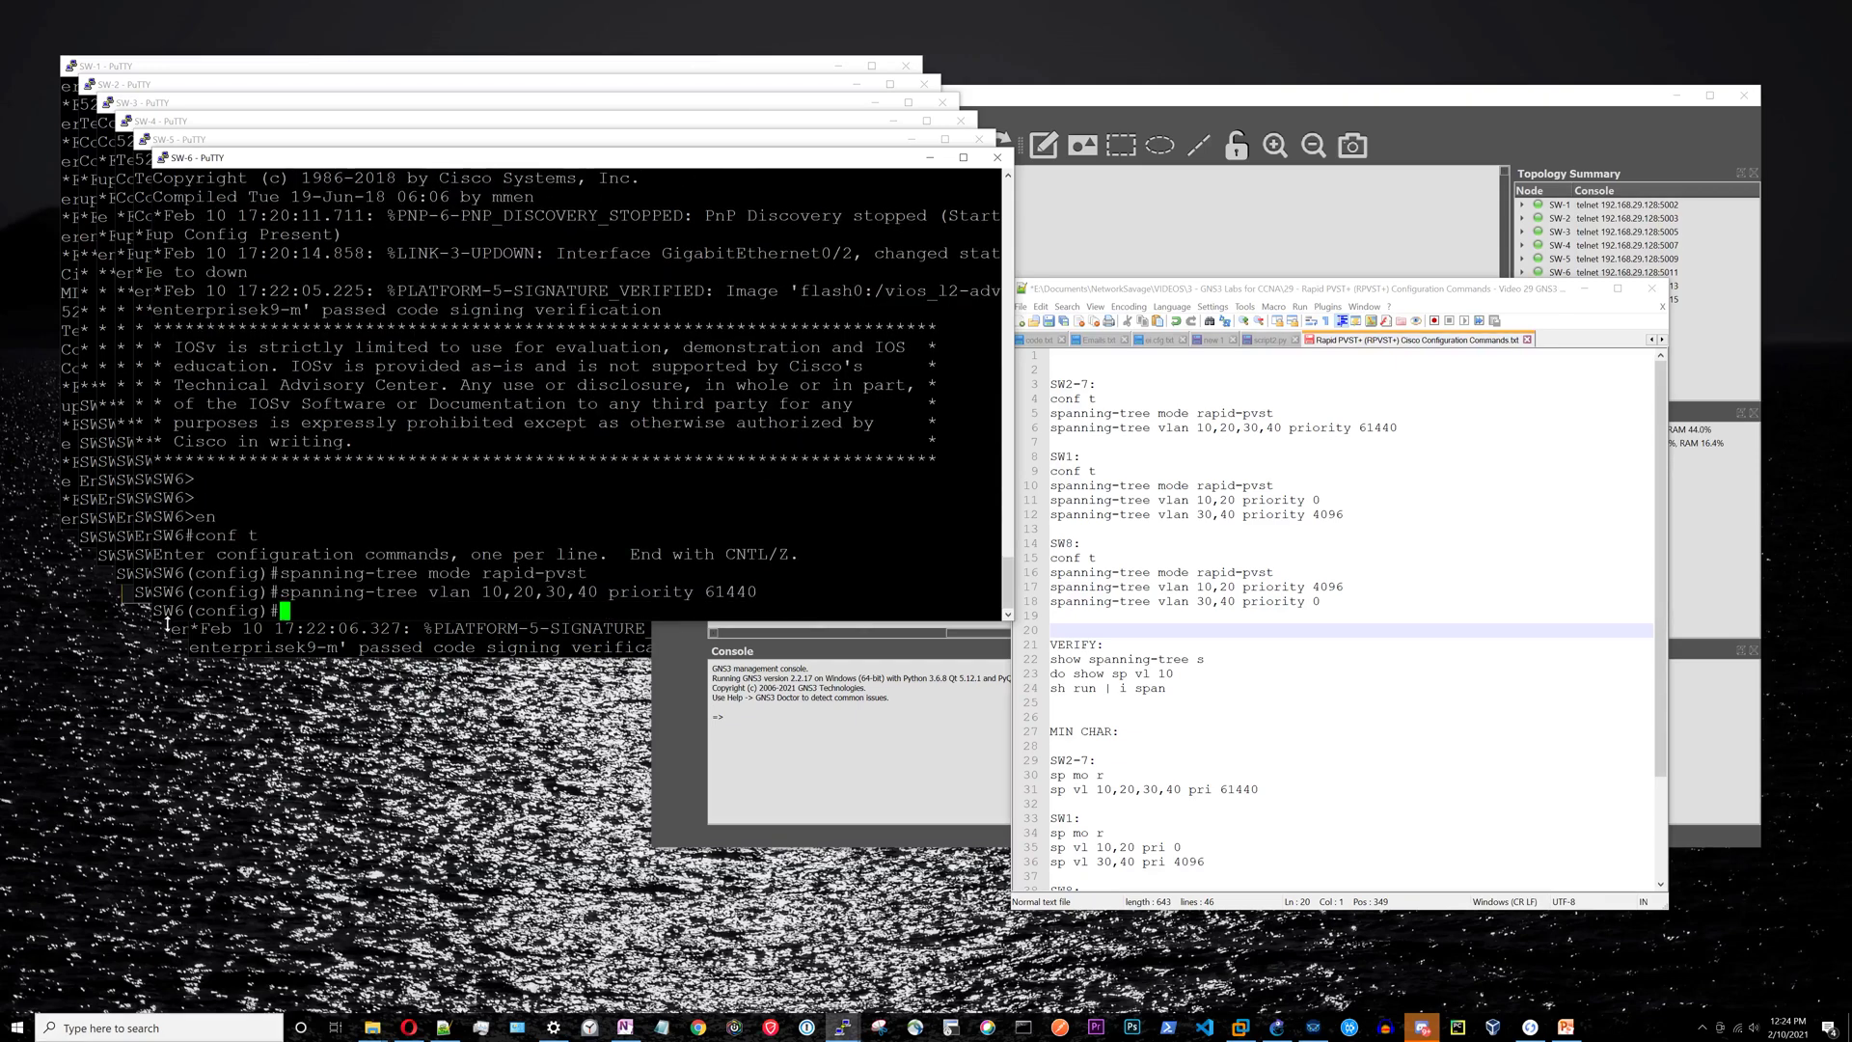
pyautogui.click(180, 628)
pyautogui.rightClick(533, 595)
pyautogui.press('Return')
# Step: Enter privileged mode on SW-8, apply the SW2-7 block, and remove the priority 61440 setting for VLANs 10,20,30,40
pyautogui.click(541, 647)
pyautogui.write('en')
pyautogui.press('Return')
pyautogui.rightClick(574, 575)
pyautogui.press('Return')
pyautogui.press('Up')
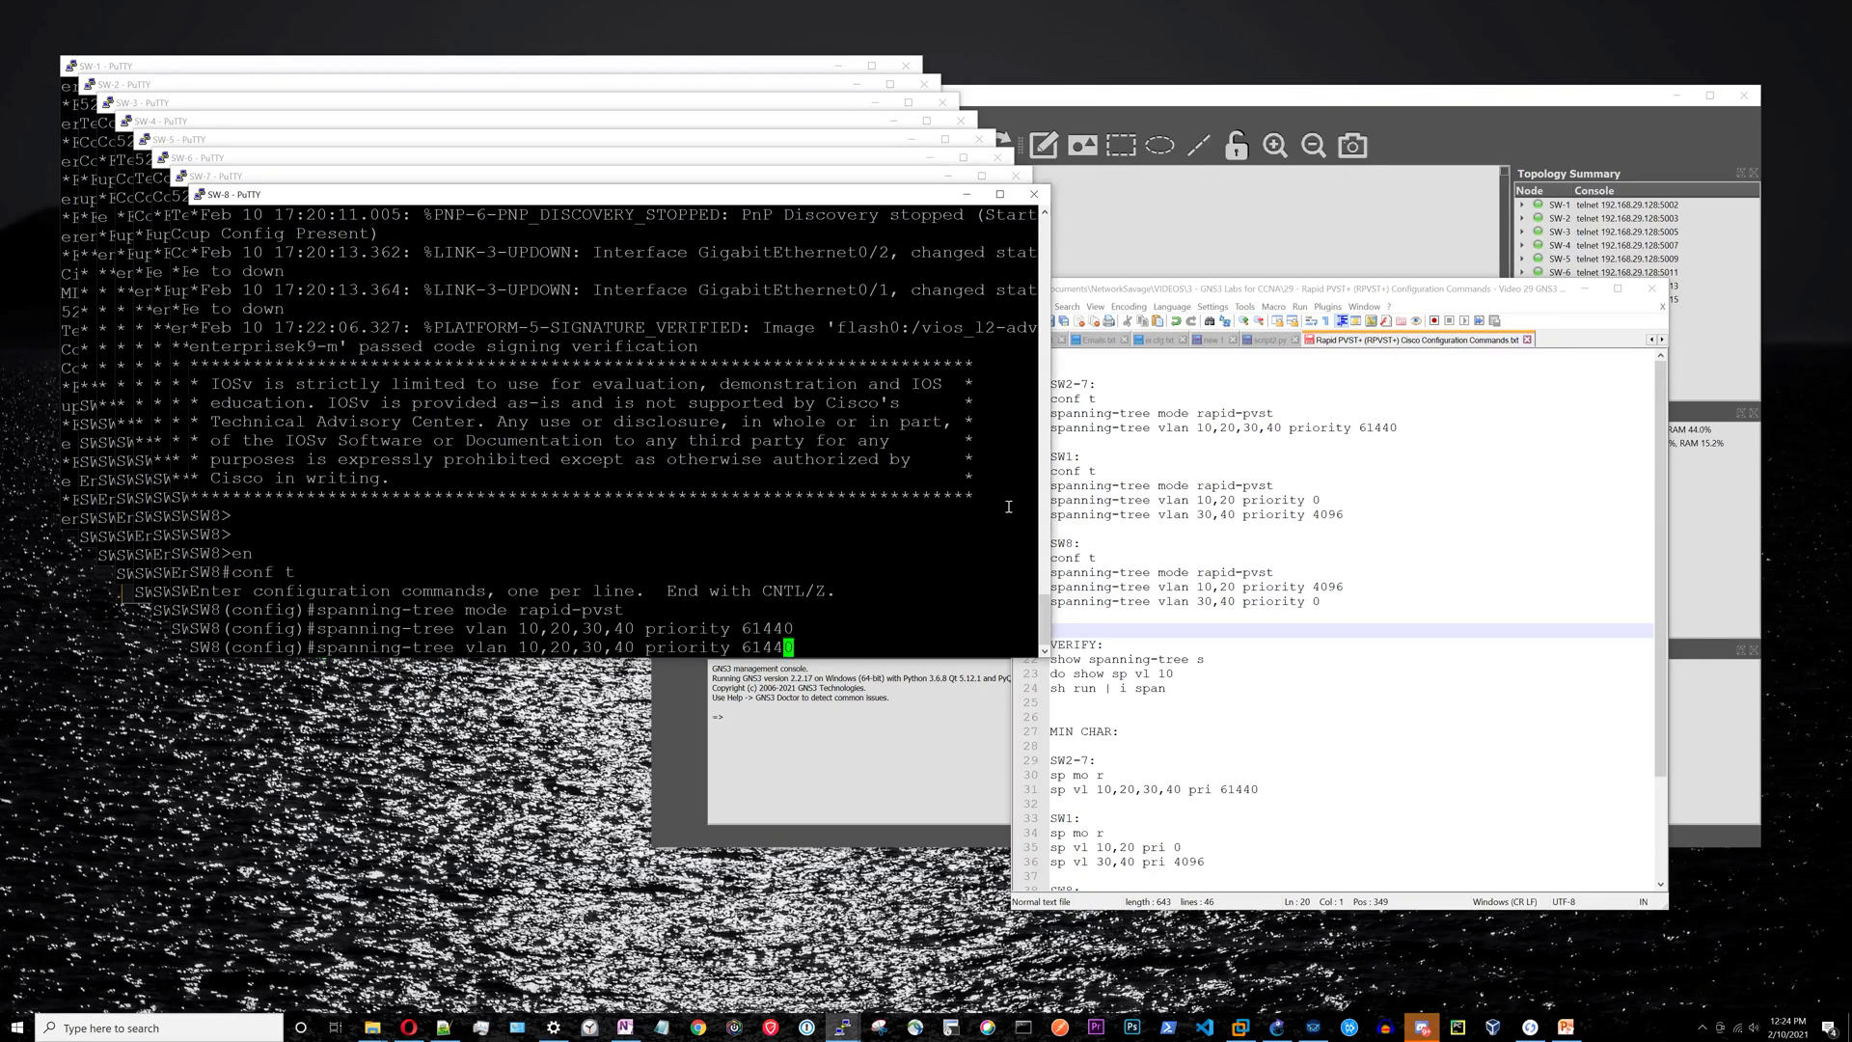
pyautogui.write('no')
# Step: Apply the SW1 block on SW-1 in privileged mode: rapid-pvst, VLANs 10,20 priority 0 and VLANs 30,40 priority 4096
pyautogui.moveTo(1344, 514); pyautogui.dragTo(1048, 471)
pyautogui.click(752, 65)
pyautogui.press('Return')
pyautogui.press('Return')
pyautogui.press('Return')
pyautogui.press('Return')
pyautogui.write('en')
pyautogui.press('Return')
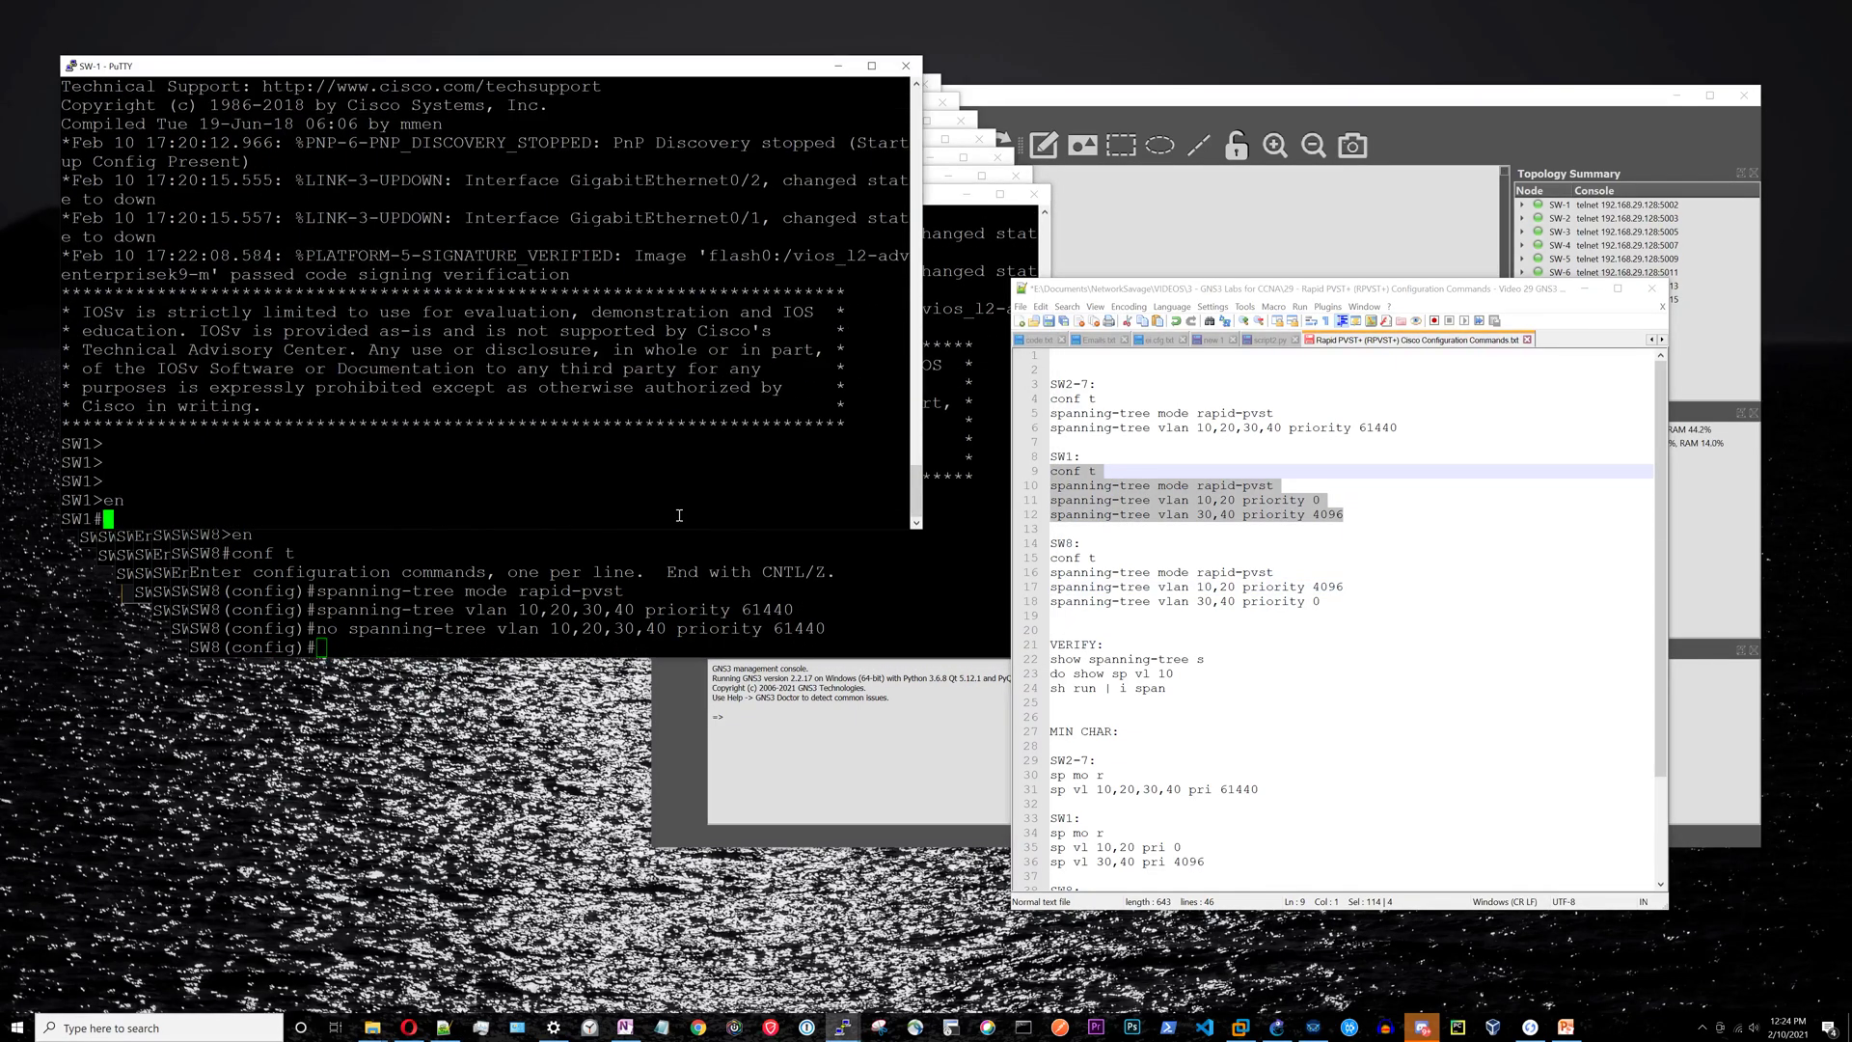
pyautogui.rightClick(678, 517)
pyautogui.press('Return')
# Step: Apply the SW8 block on SW-8 (VLANs 10,20 priority 4096, VLANs 30,40 priority 0) and check it with "do sh run | s span"
pyautogui.moveTo(1320, 601); pyautogui.dragTo(1044, 578)
pyautogui.hotkey('ctrl', 'c')
pyautogui.rightClick(598, 613)
pyautogui.press('Return')
pyautogui.write('do sh run | s span')
pyautogui.press('Return')
# Step: Run "do show spanning-tree s" on SW-1 using the command from the notes, and examine which VLANs it is root bridge for
pyautogui.click(753, 66)
pyautogui.click(1430, 618)
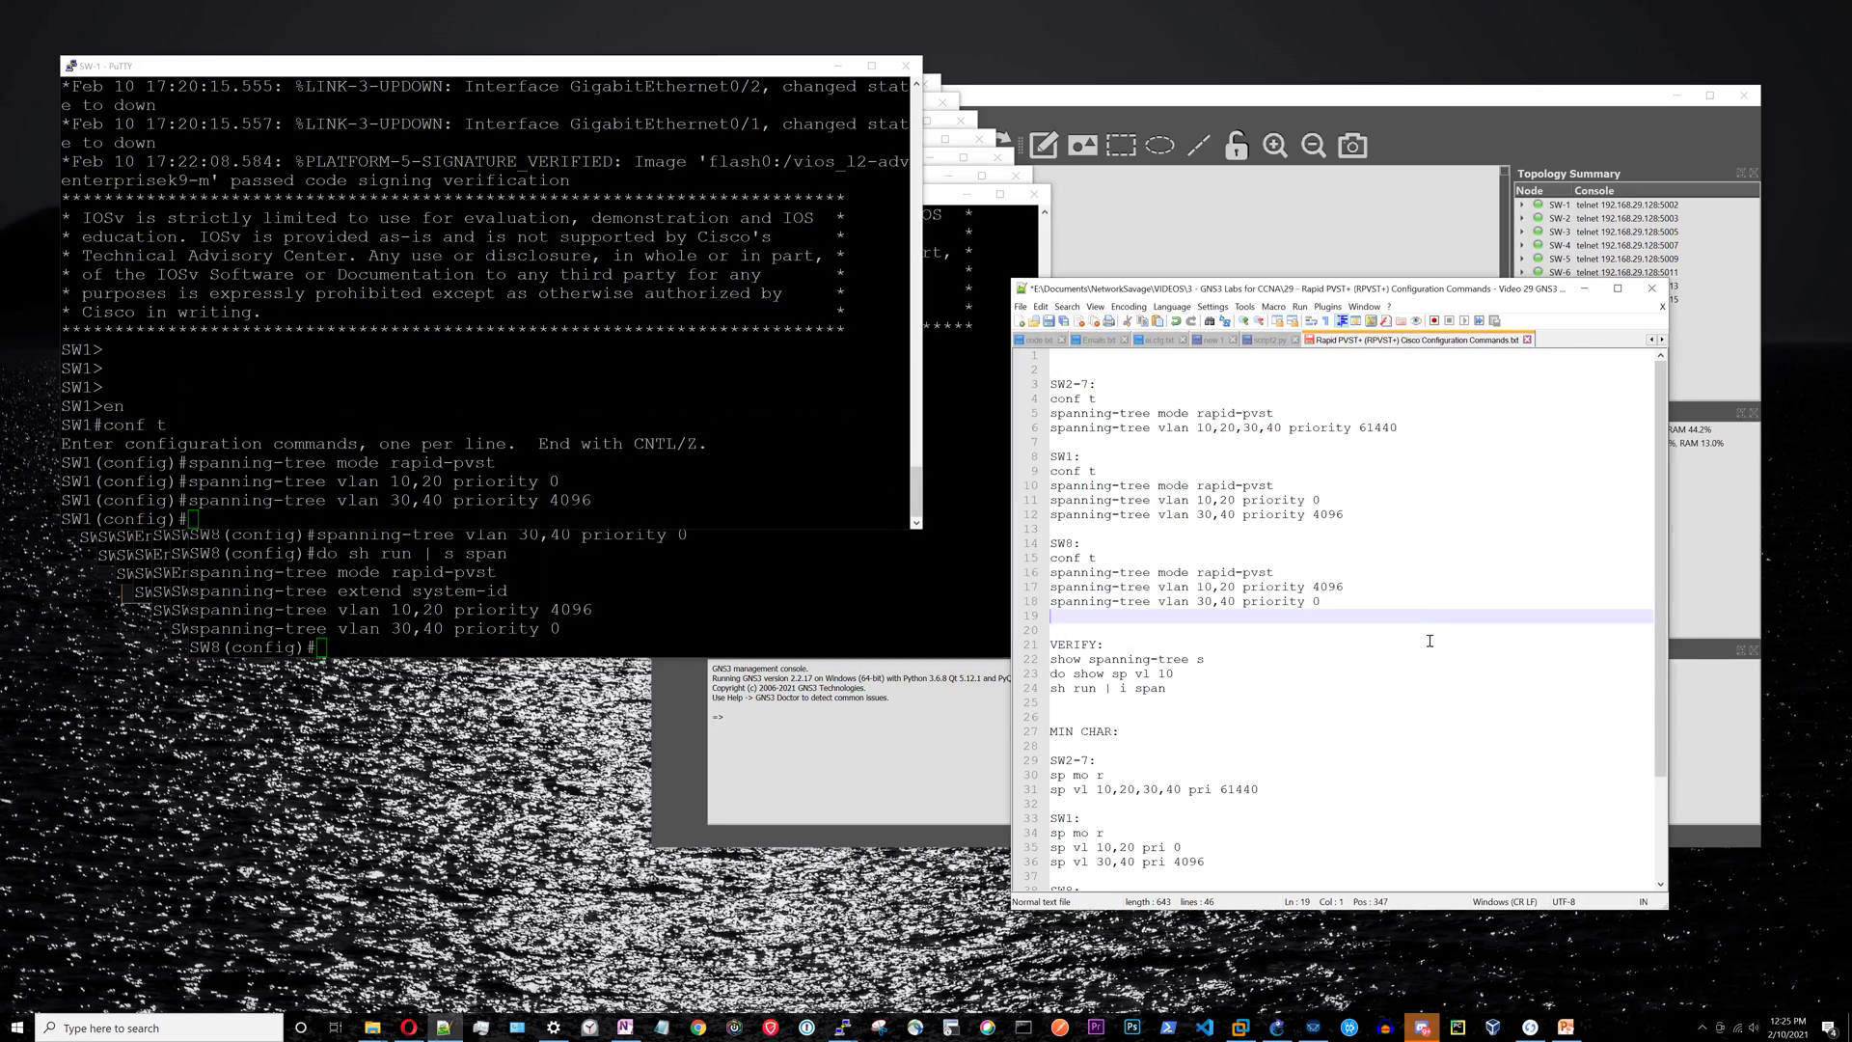
pyautogui.click(1192, 689)
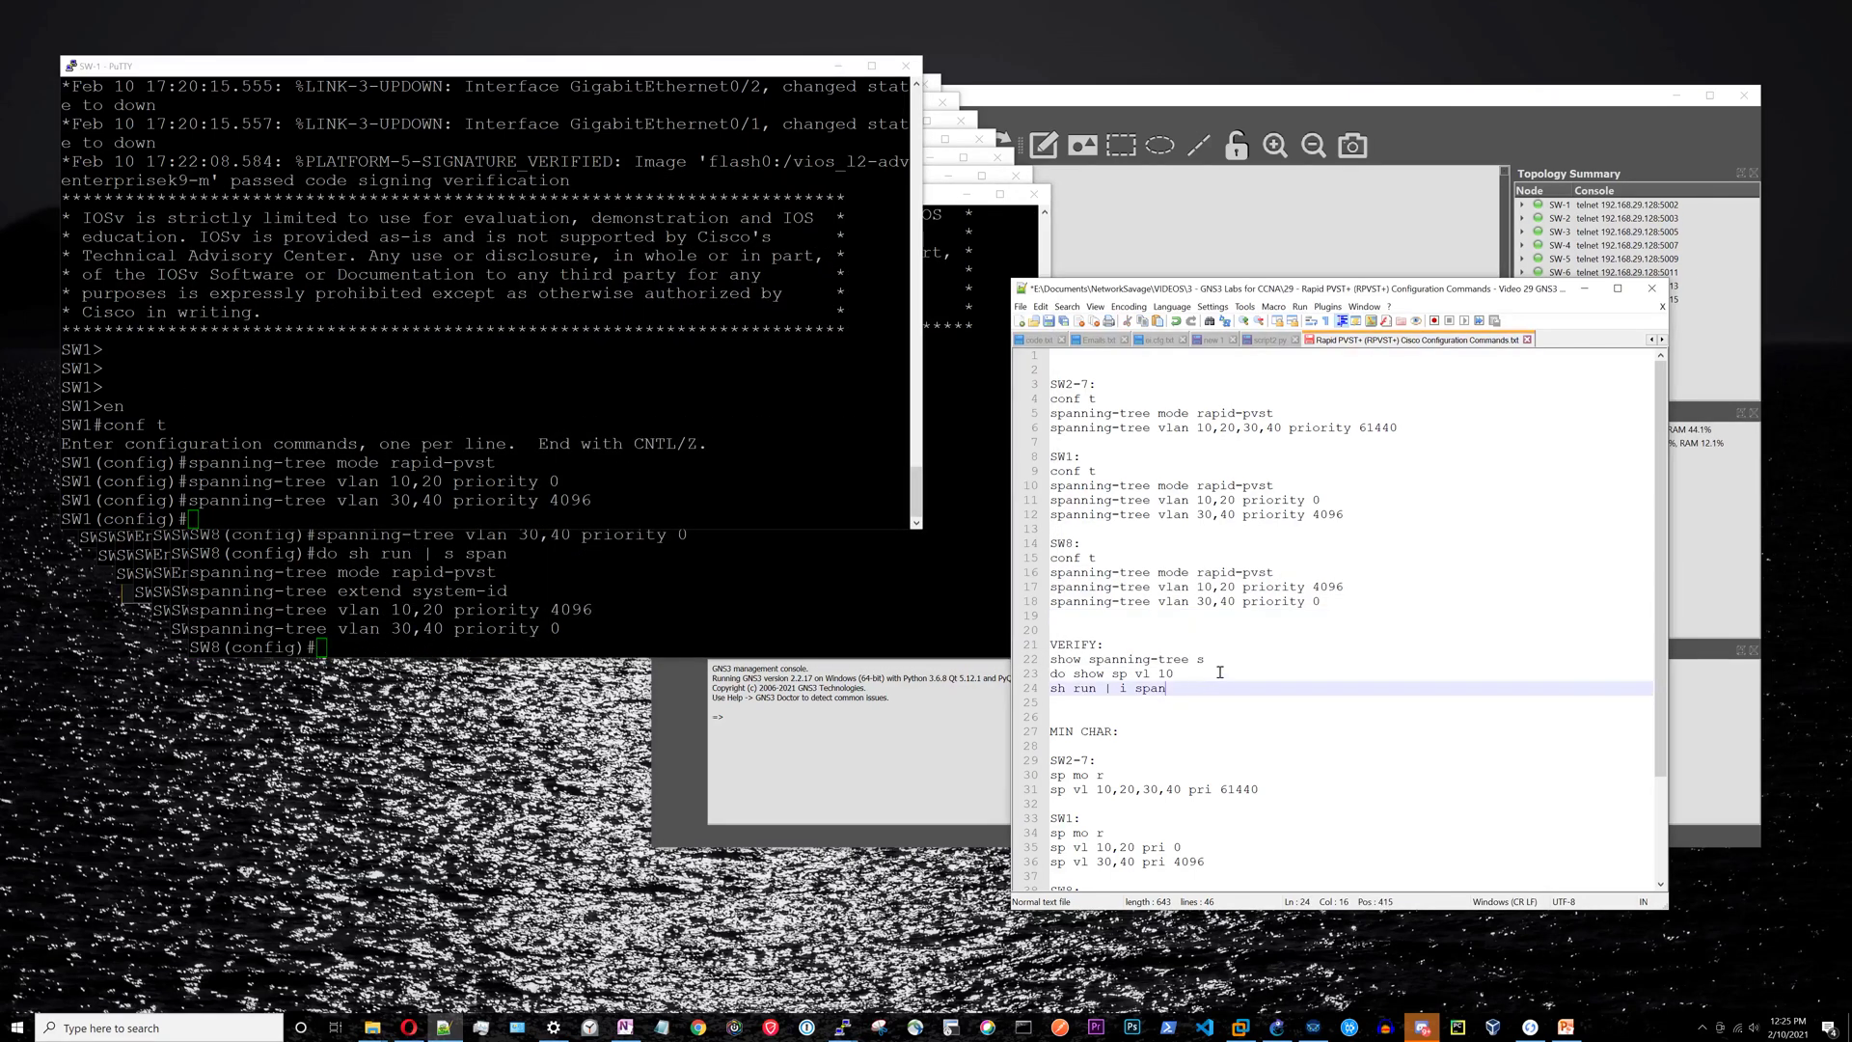
pyautogui.moveTo(1217, 661); pyautogui.dragTo(1030, 664)
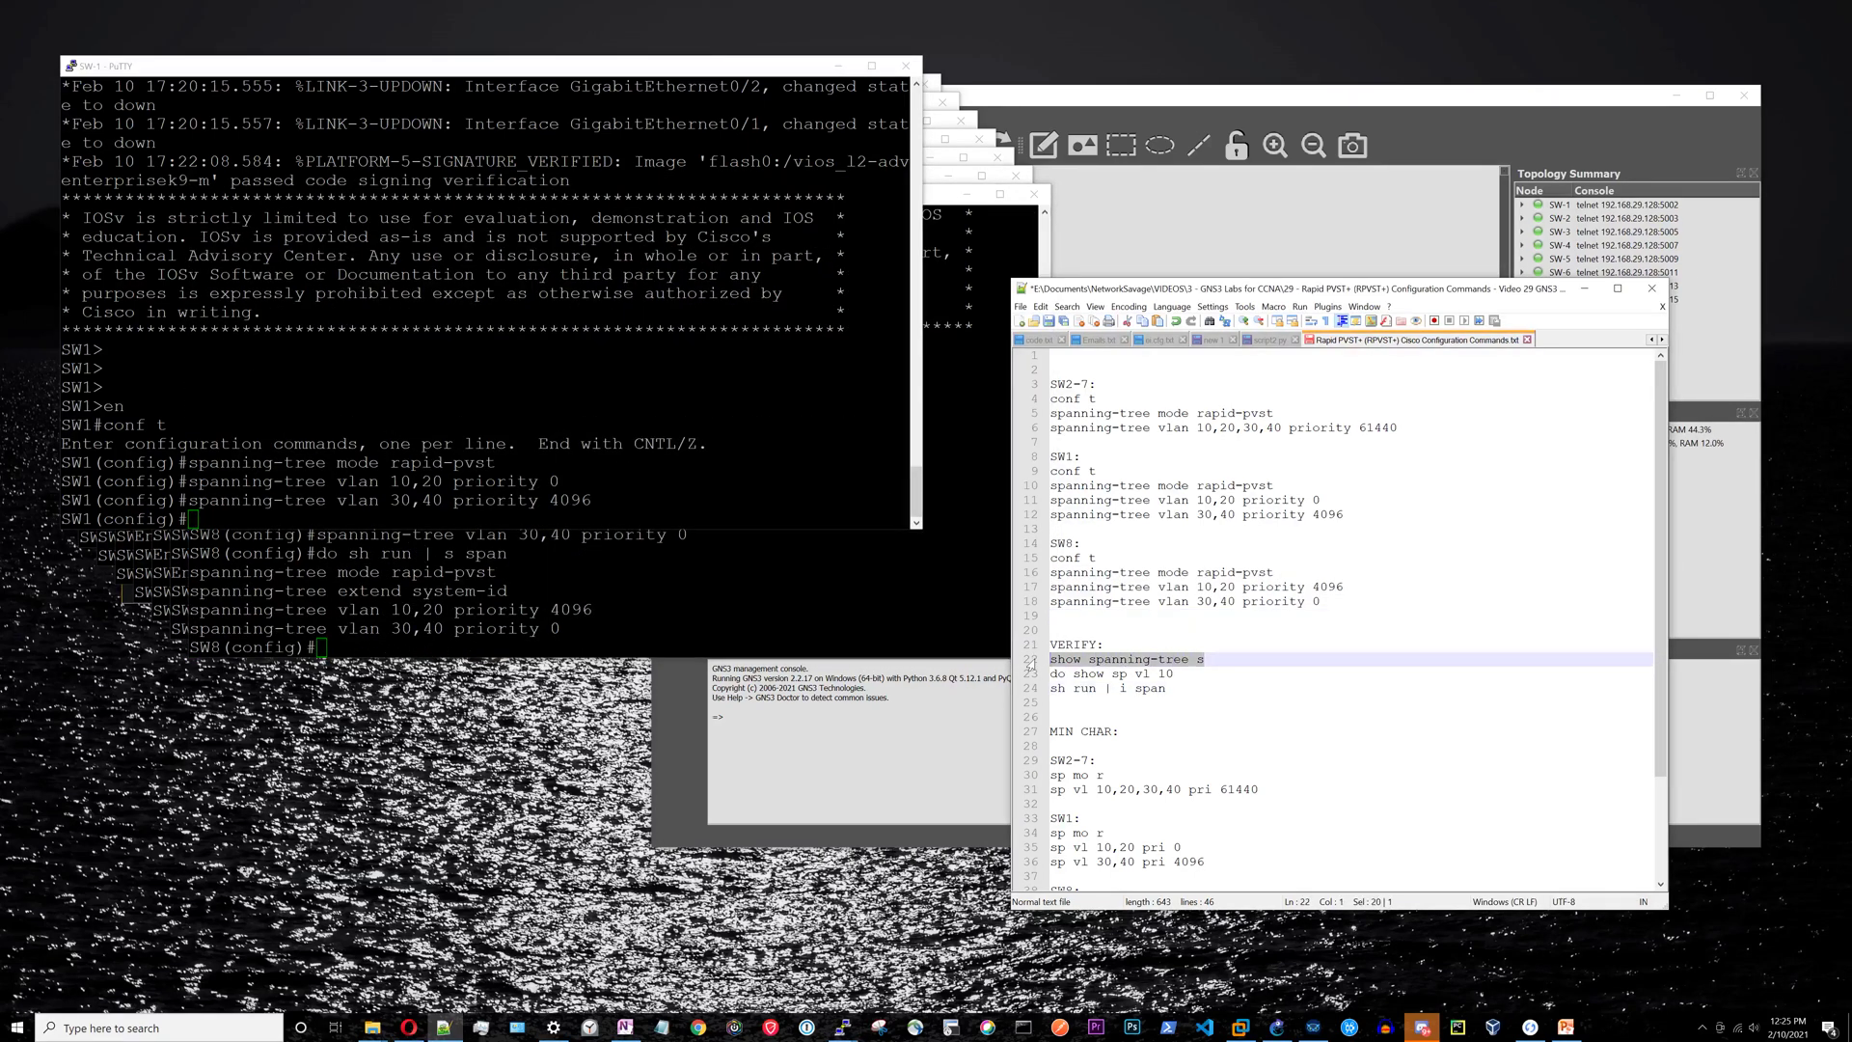
pyautogui.click(409, 456)
pyautogui.rightClick(472, 455)
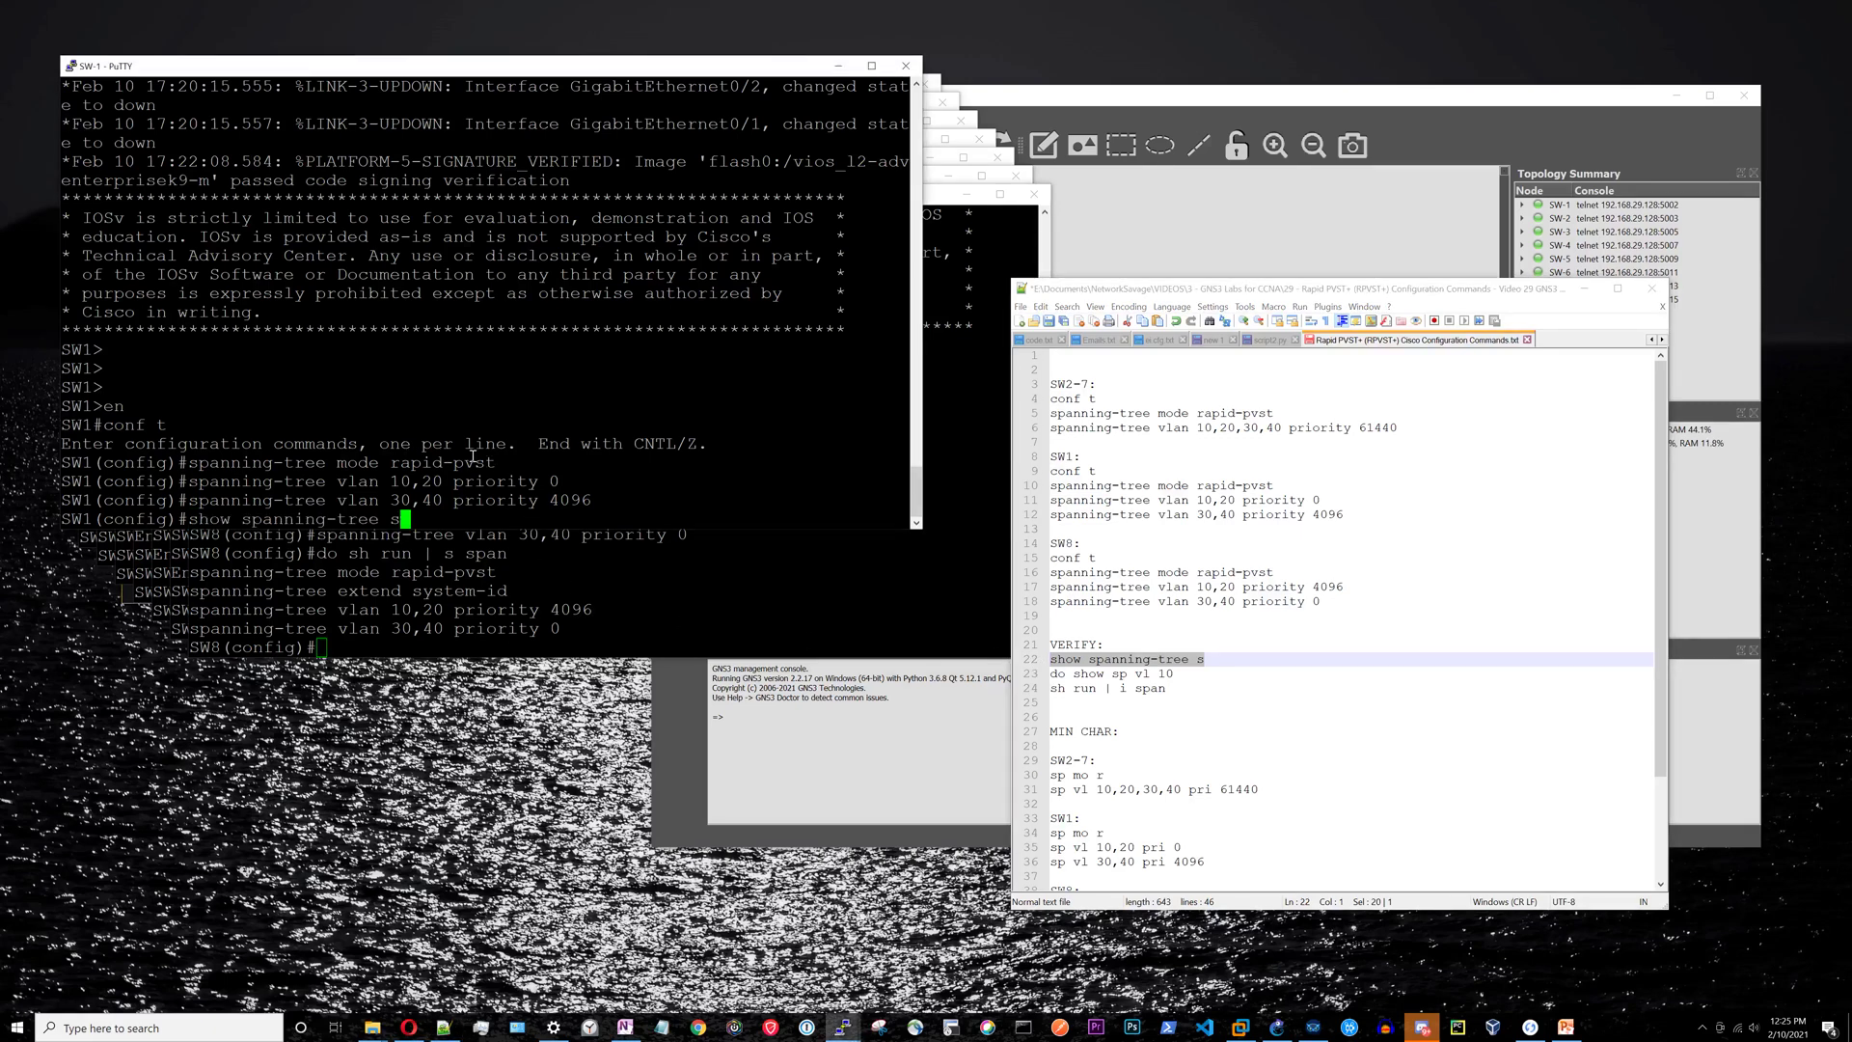
pyautogui.hotkey('ctrl', 'a')
pyautogui.write('do')
pyautogui.press('Return')
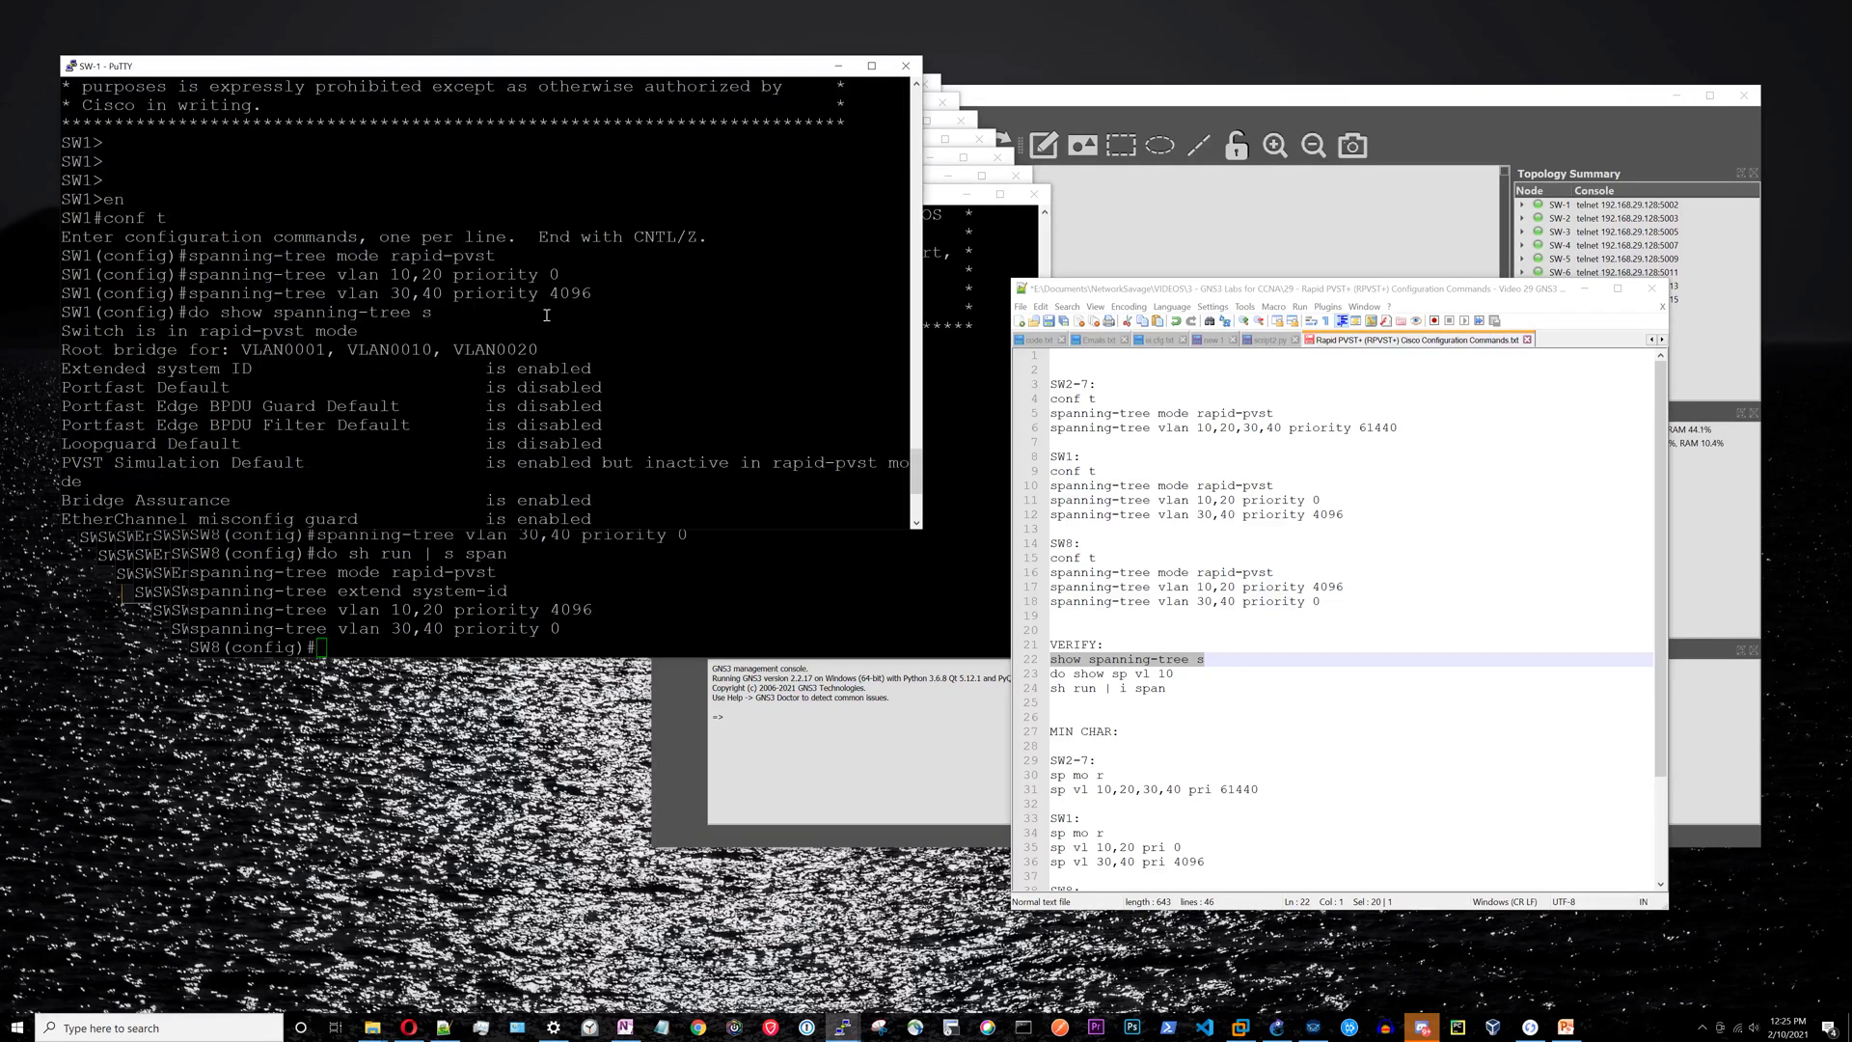
pyautogui.moveTo(911, 349); pyautogui.dragTo(231, 349)
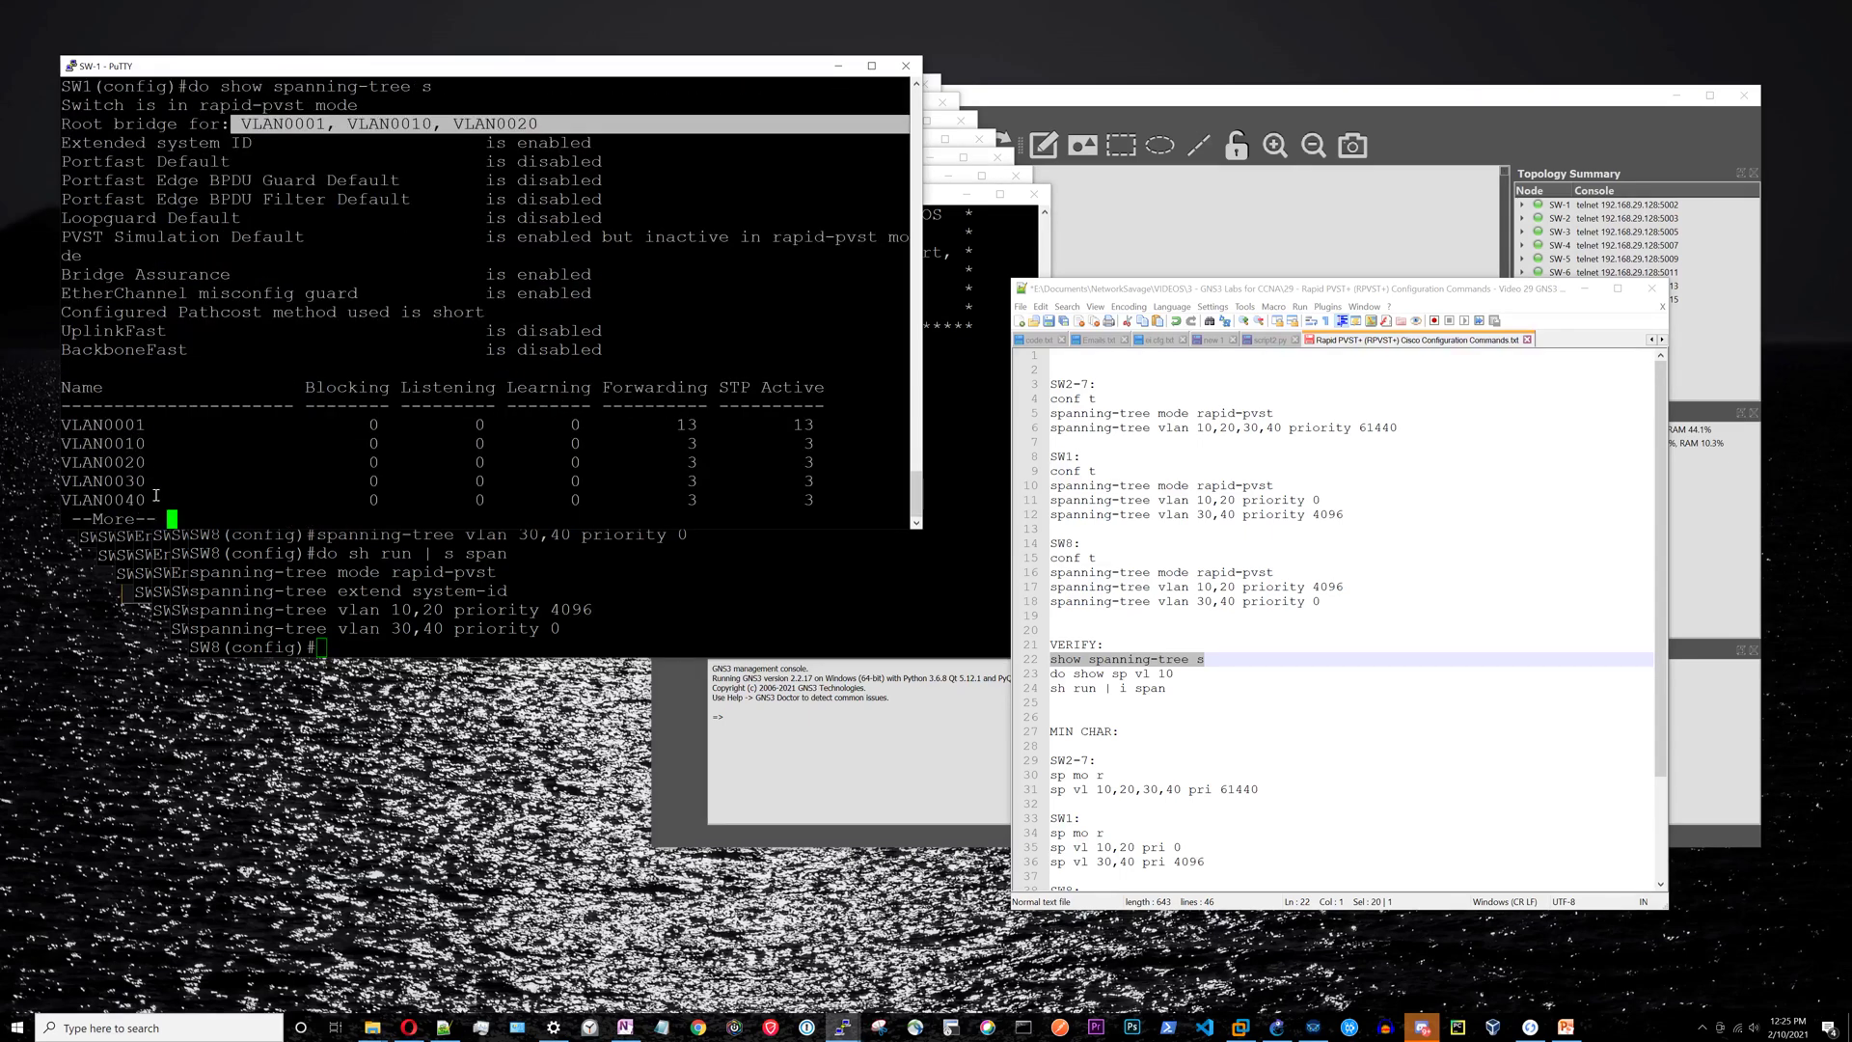
# Step: Page through the rest of the spanning-tree summary on SW-1 and examine the port-state counts for each VLAN
pyautogui.press('space')
pyautogui.moveTo(163, 405); pyautogui.dragTo(62, 328)
pyautogui.moveTo(662, 369); pyautogui.dragTo(665, 349)
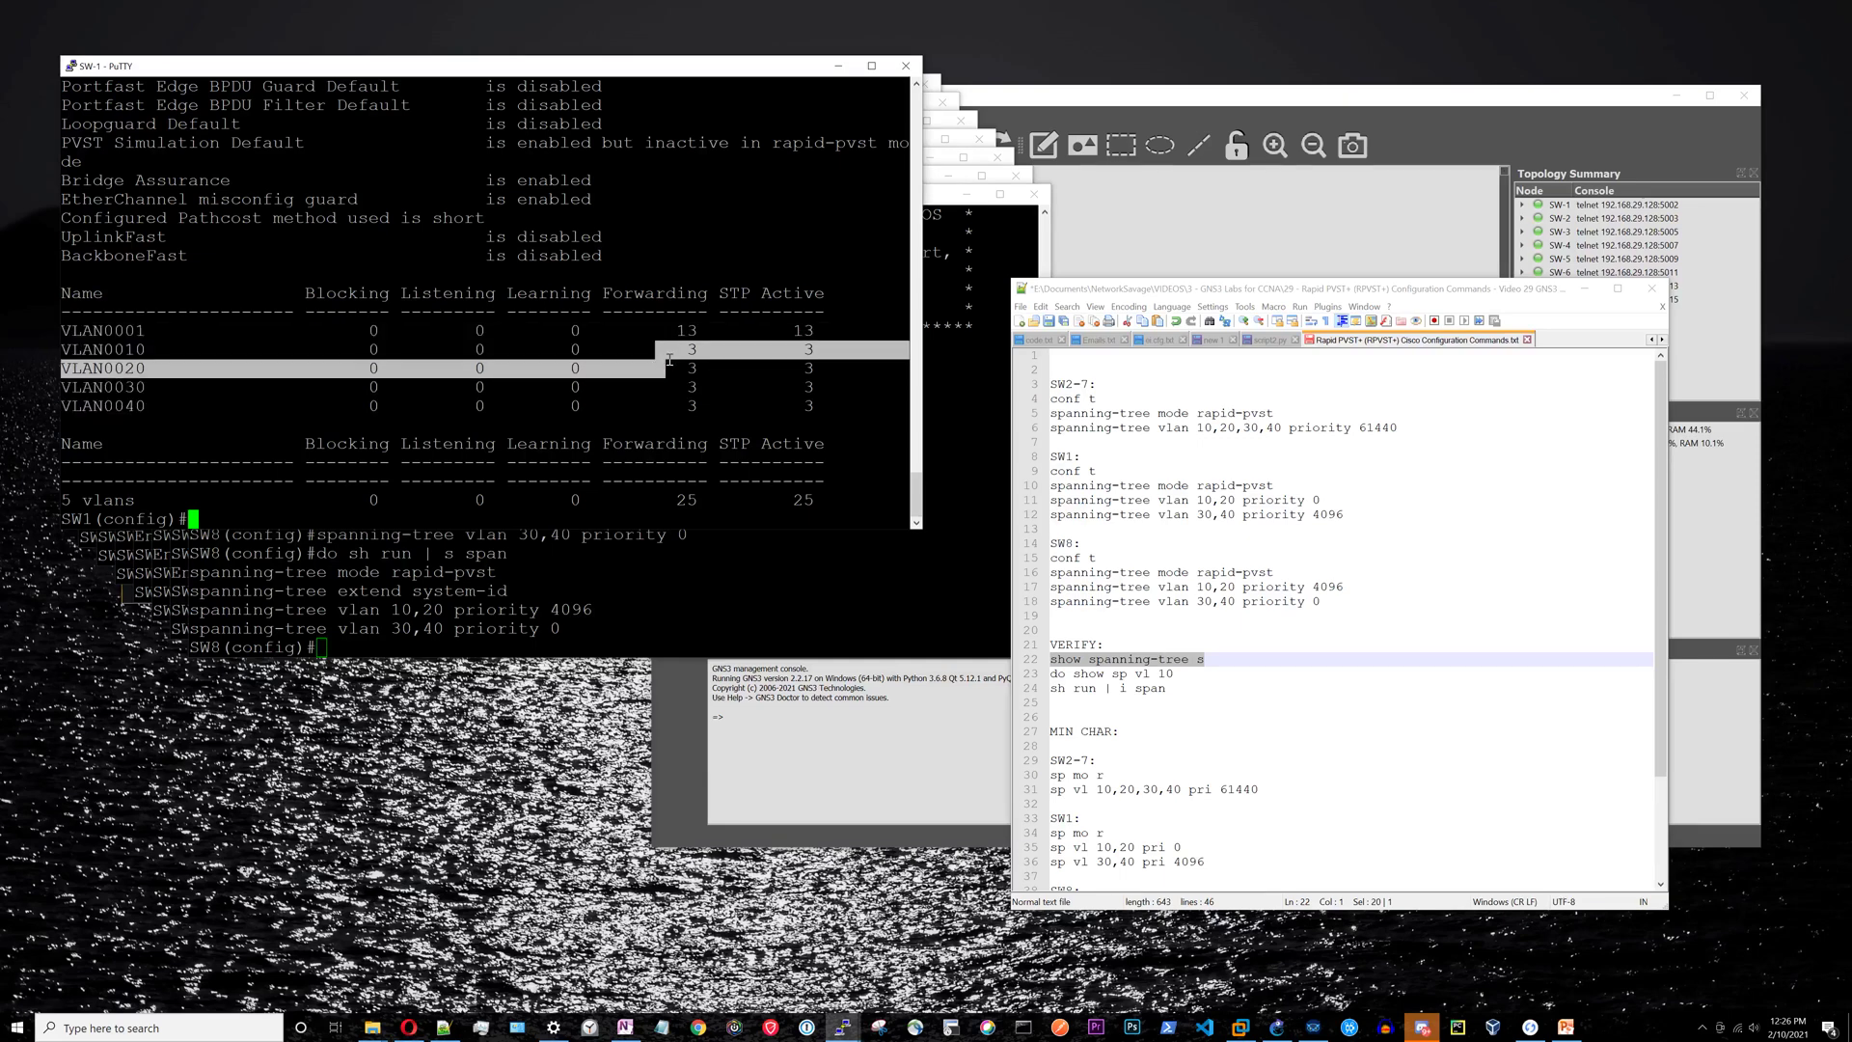
pyautogui.click(717, 365)
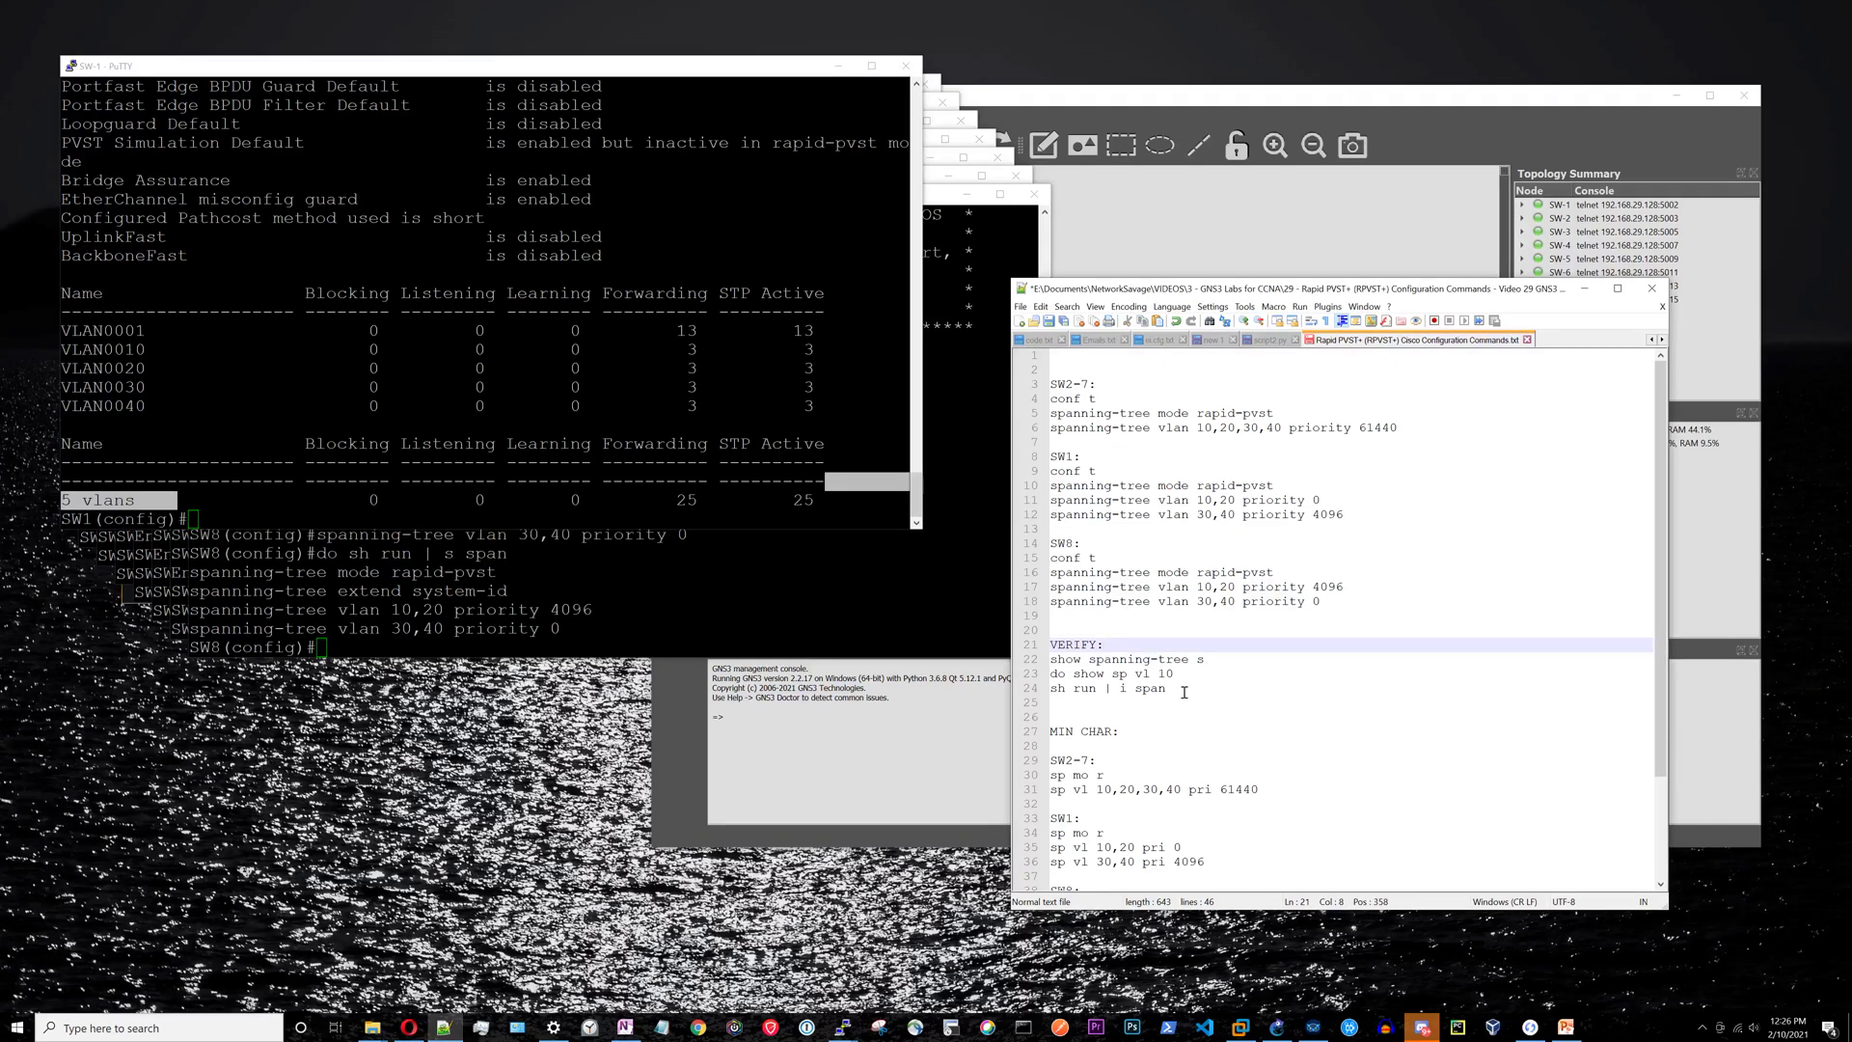
# Step: Run "do show sp vl 10" on SW-1 using the command from the notes, and examine its root status and port roles
pyautogui.click(1179, 689)
pyautogui.moveTo(1175, 673); pyautogui.dragTo(1042, 674)
pyautogui.click(453, 521)
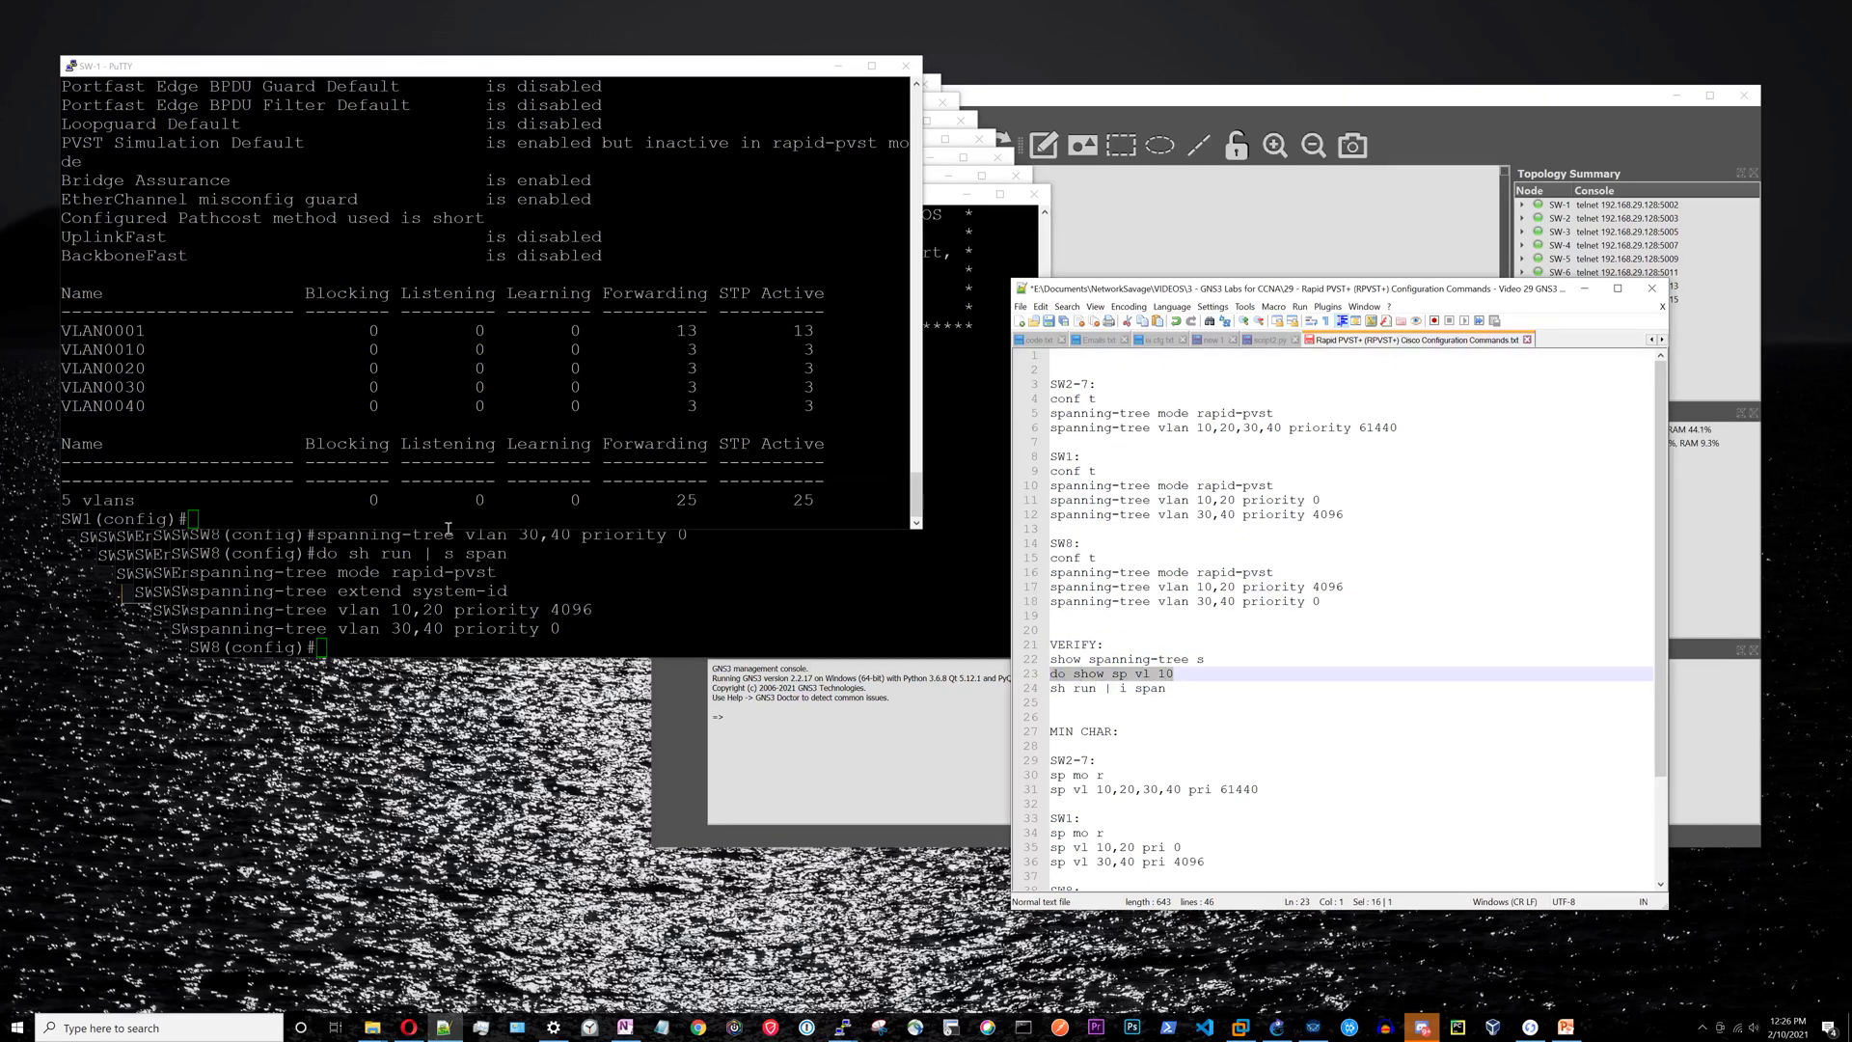
pyautogui.rightClick(479, 507)
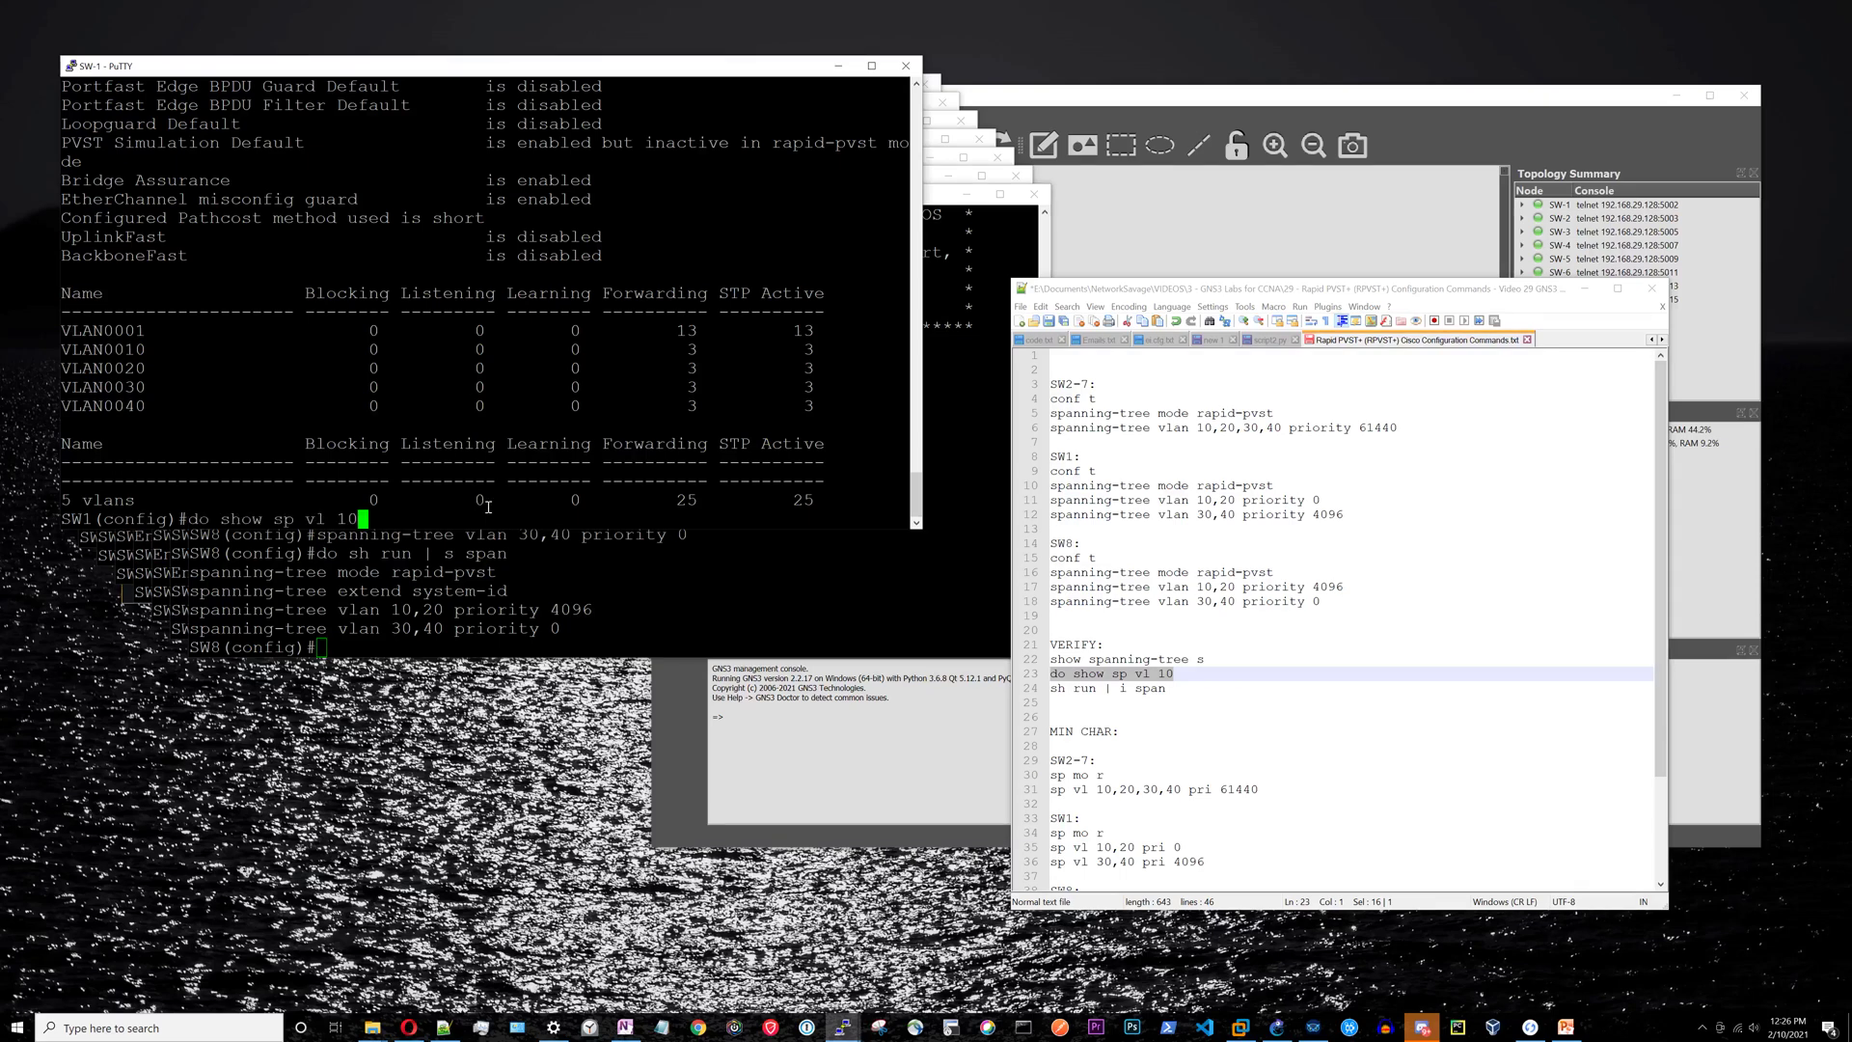
pyautogui.press('Return')
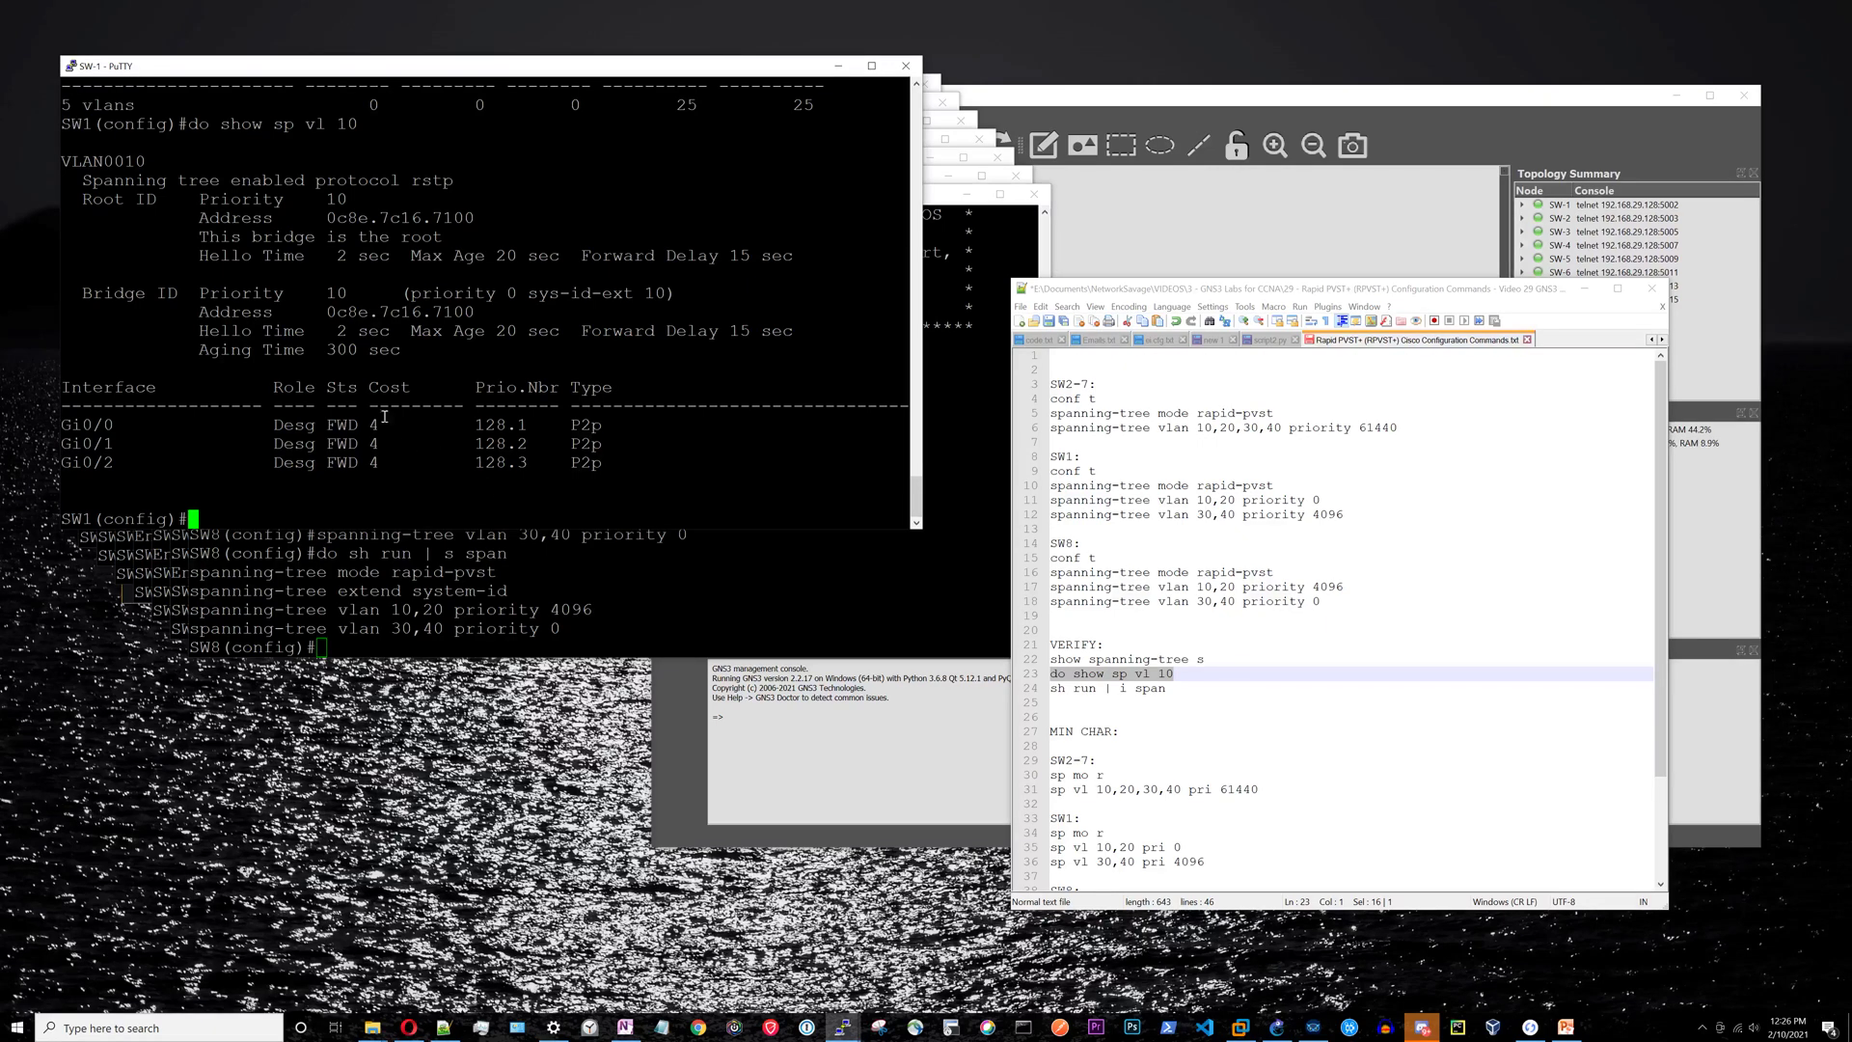
pyautogui.moveTo(439, 235); pyautogui.dragTo(204, 238)
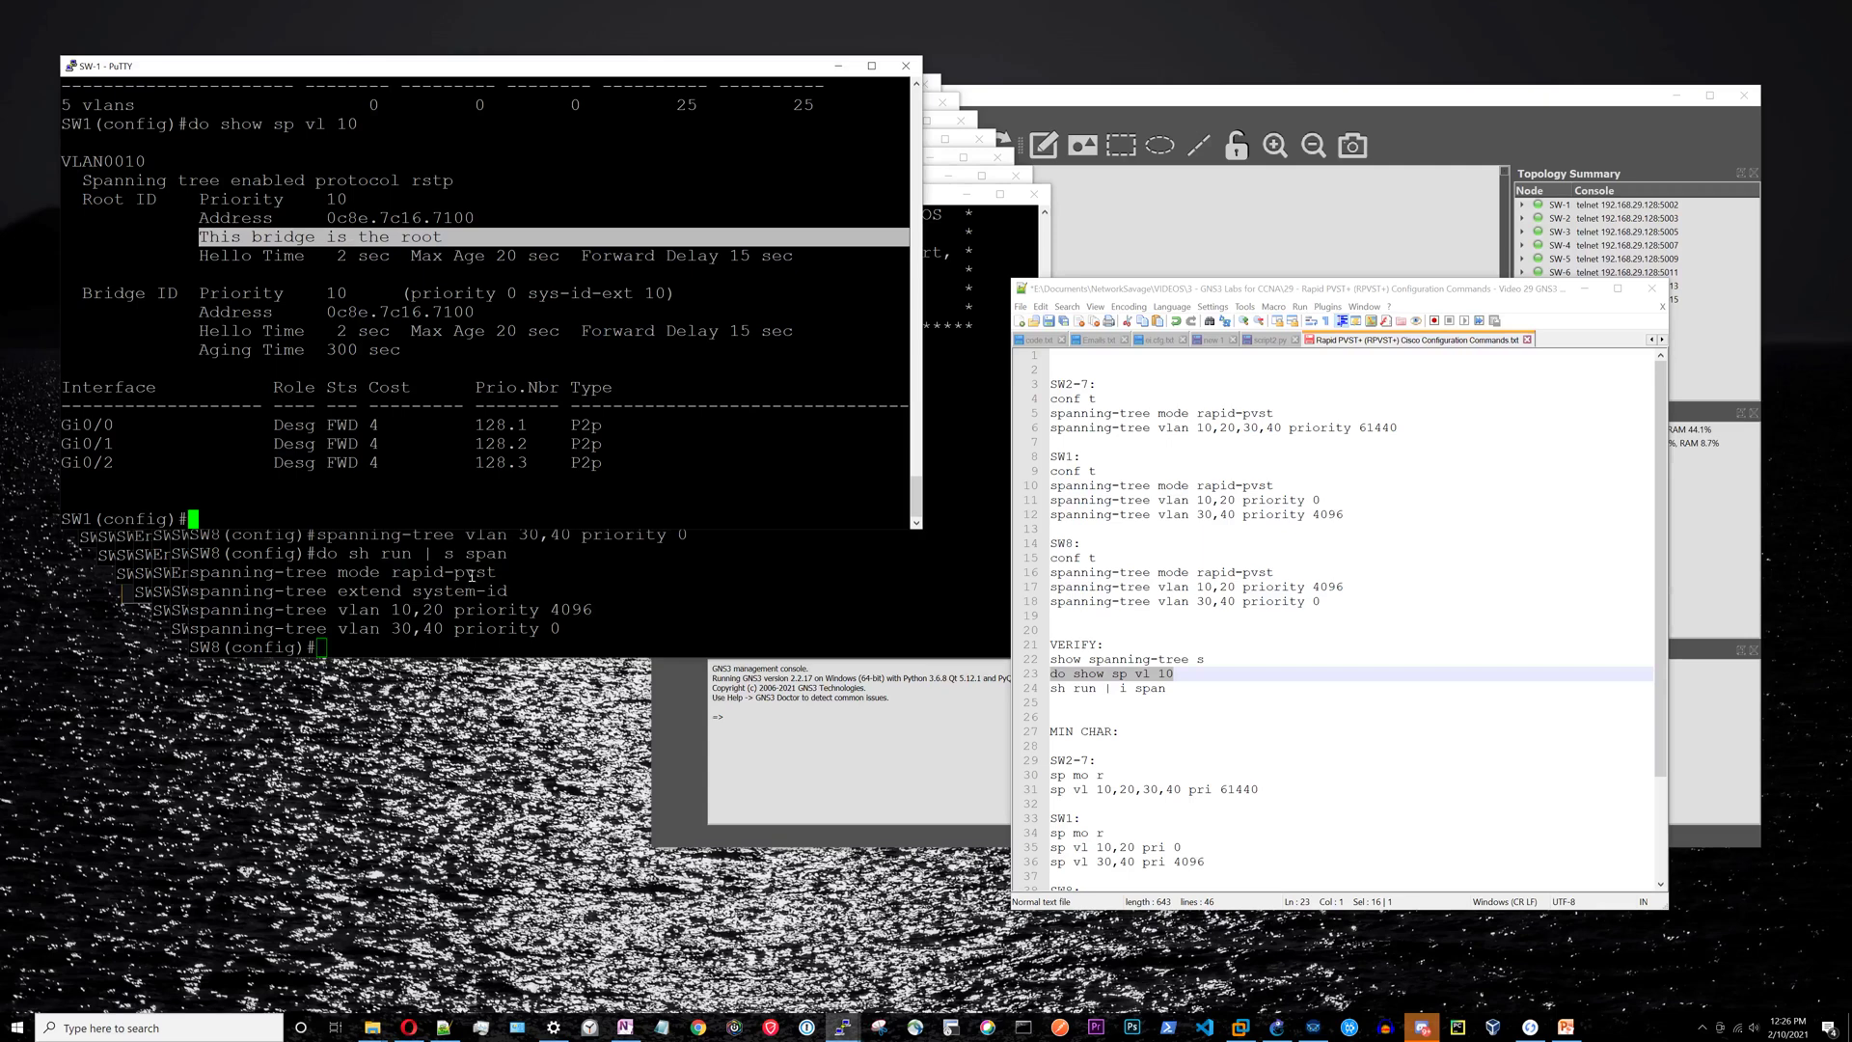
pyautogui.click(414, 501)
pyautogui.moveTo(361, 461); pyautogui.dragTo(263, 425)
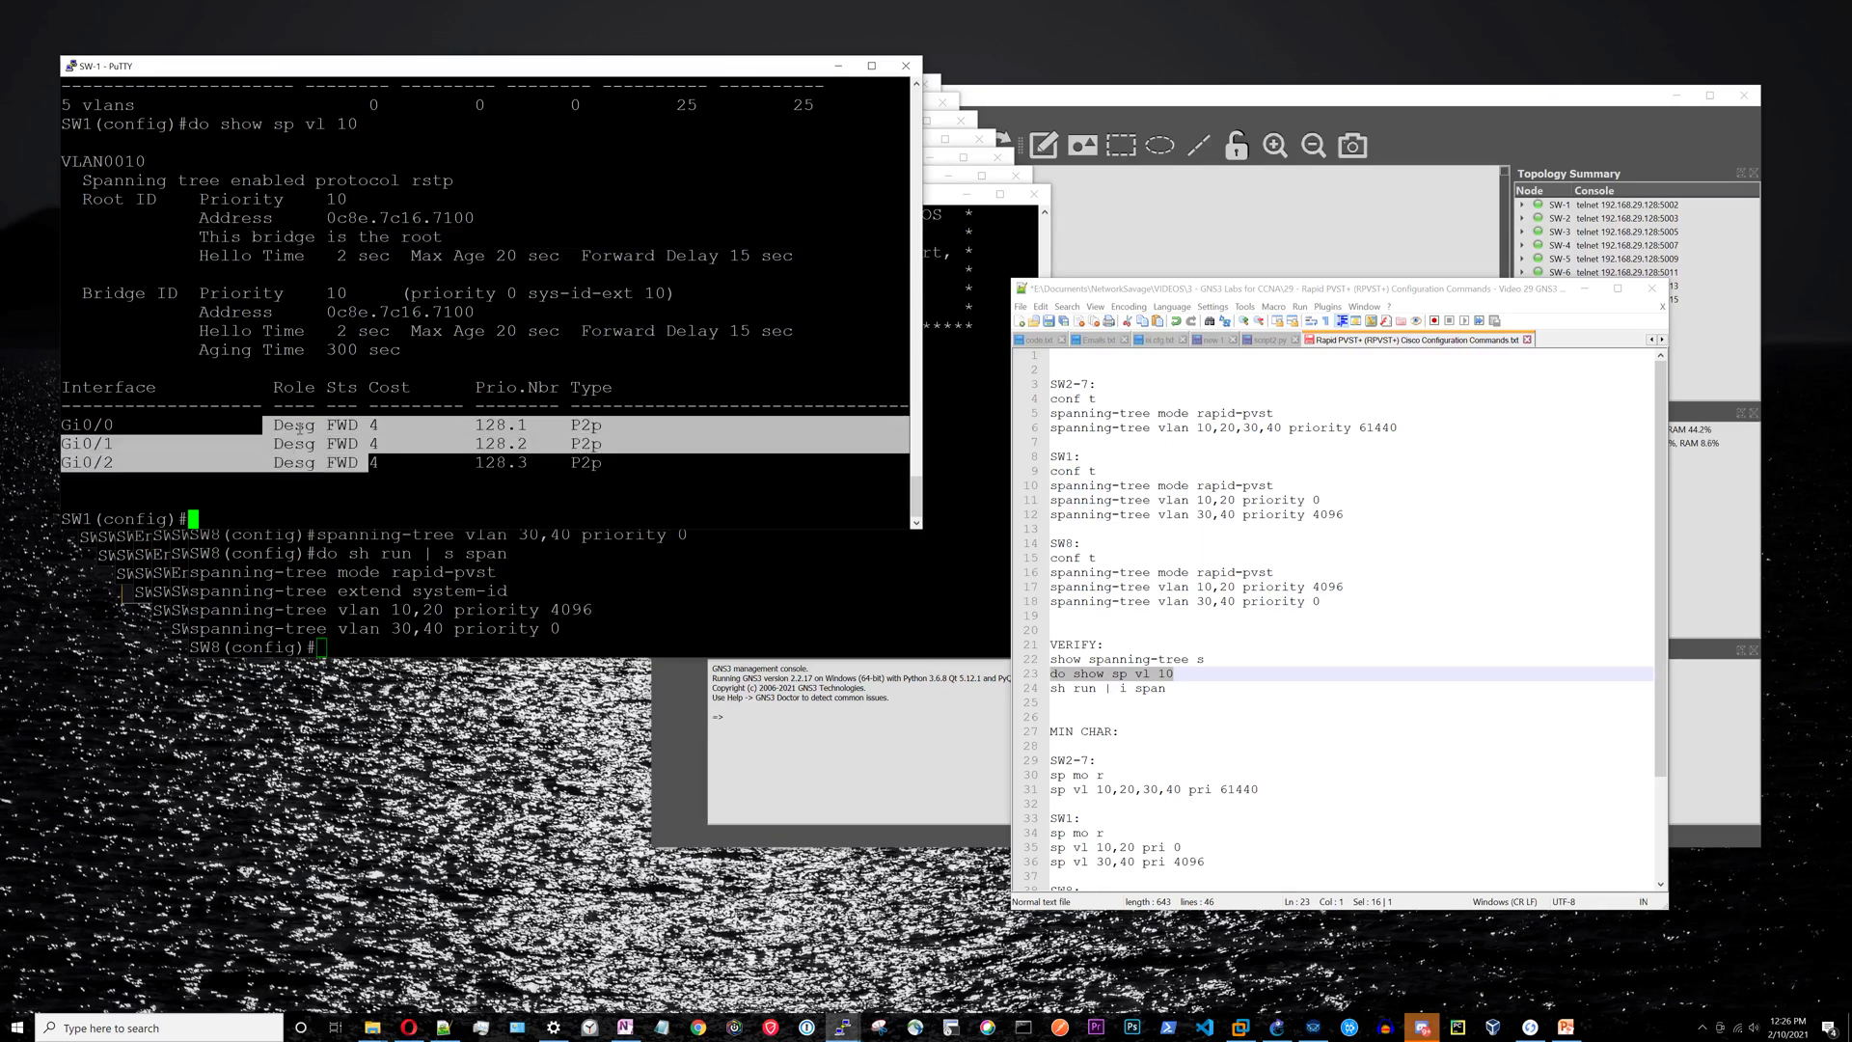
# Step: Run "do show sp vl 10" on SW-8 using the command from the notes, and check the role of Gi0/0
pyautogui.click(634, 602)
pyautogui.click(1254, 702)
pyautogui.moveTo(1199, 673); pyautogui.dragTo(1015, 681)
pyautogui.hotkey('ctrl', 'c')
pyautogui.hotkey('ctrl', 'c')
pyautogui.click(648, 613)
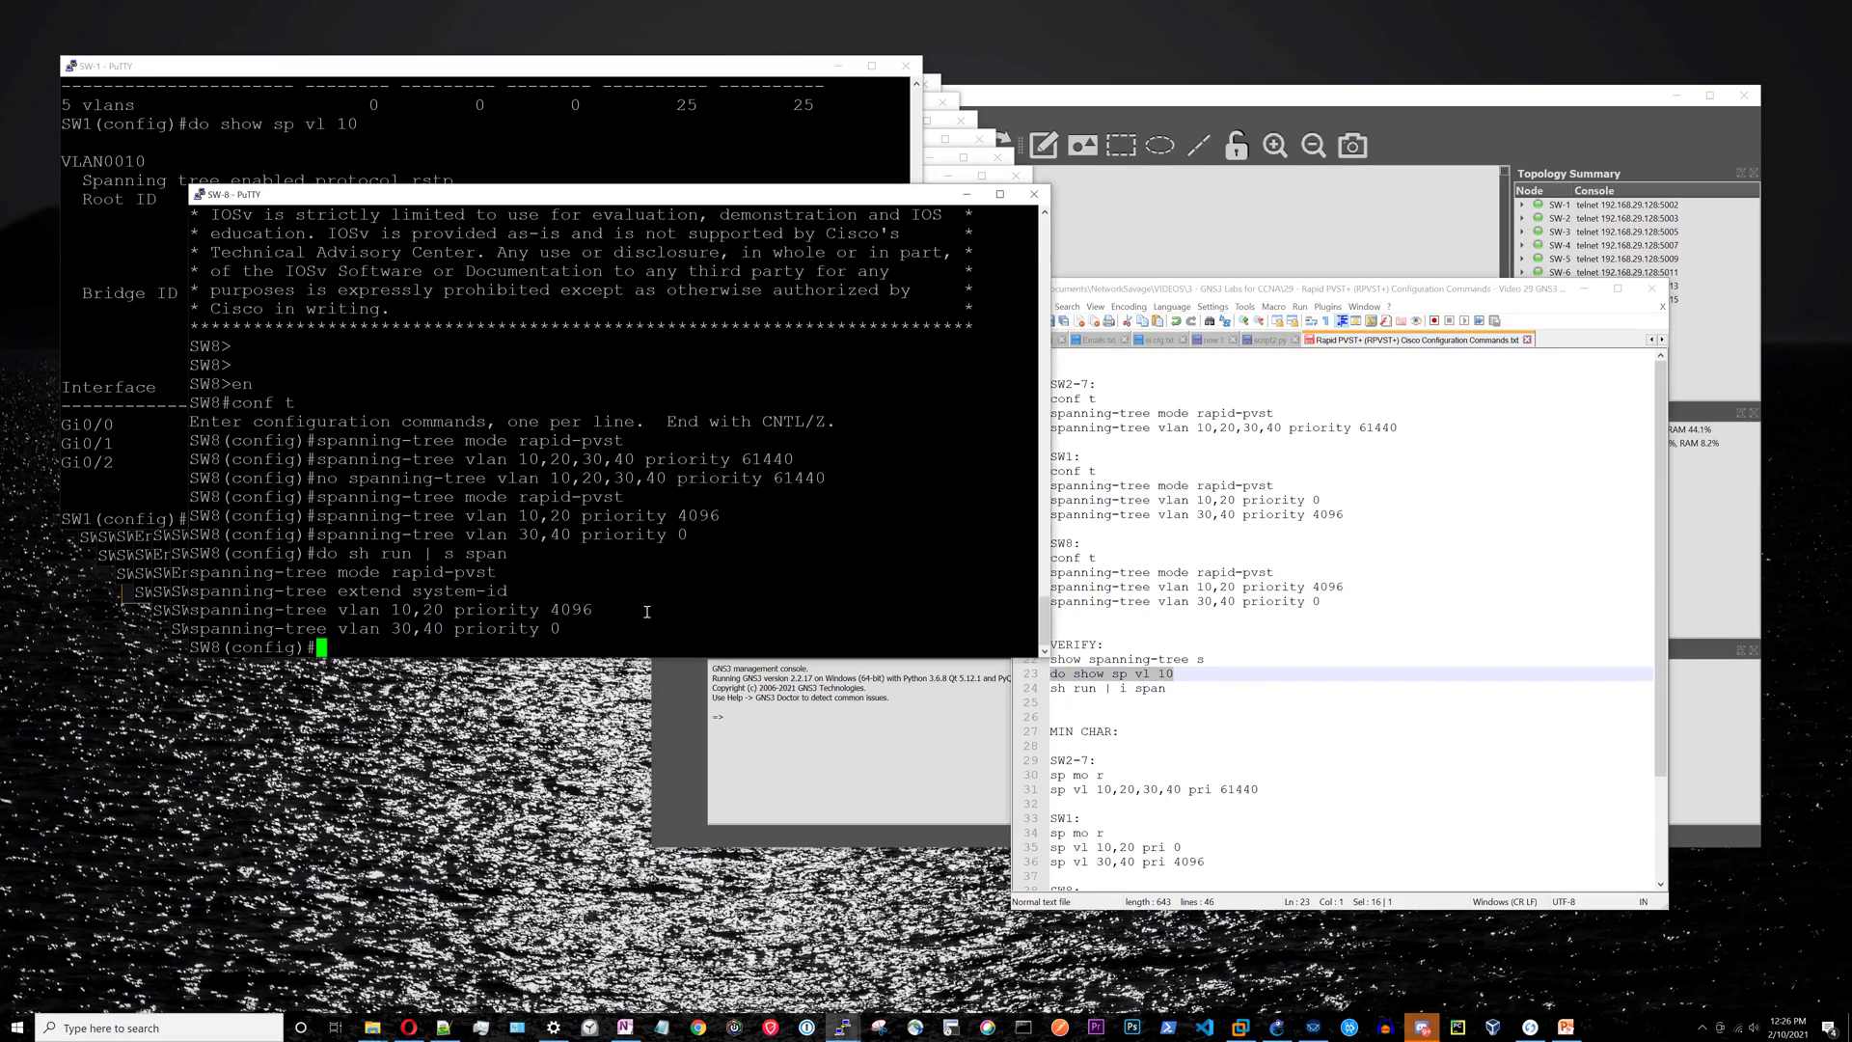
pyautogui.rightClick(647, 613)
pyautogui.press('Return')
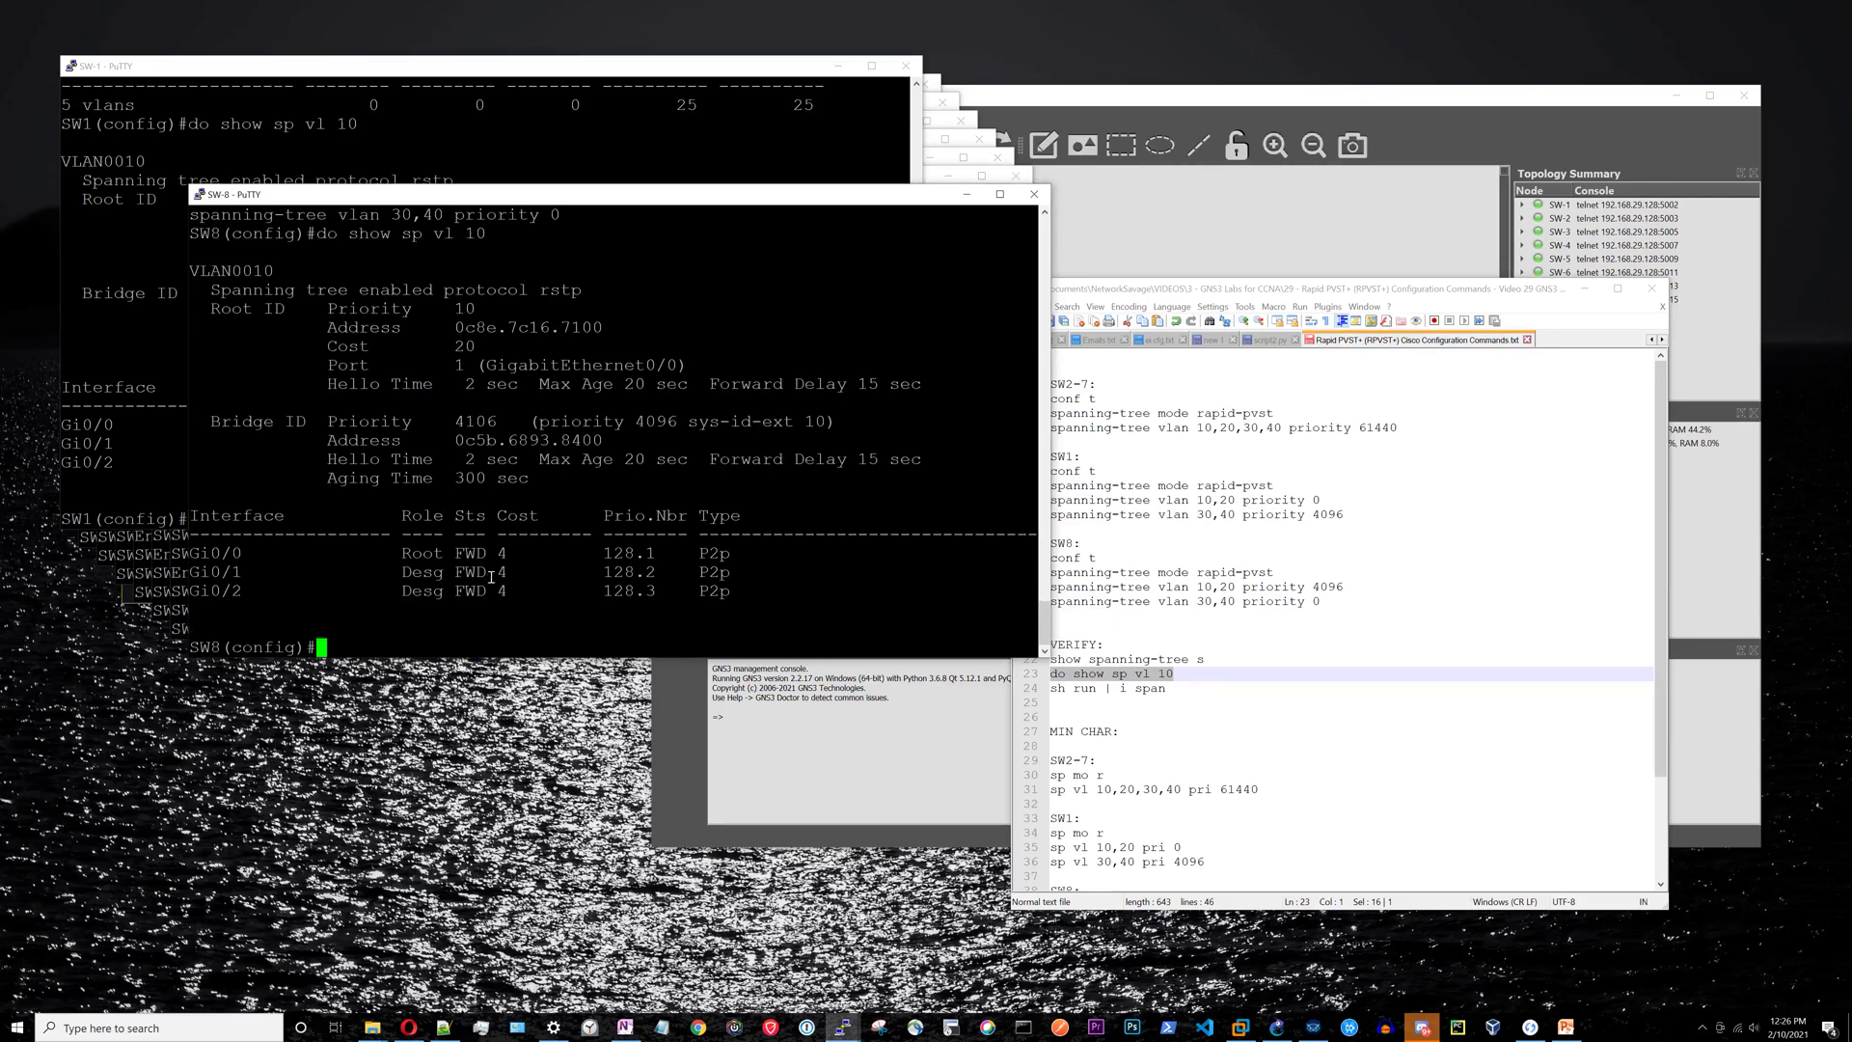
pyautogui.moveTo(451, 553); pyautogui.dragTo(392, 552)
# Step: Run "do show sp vl 30" on SW-8 and examine the role and status of its three interfaces
pyautogui.click(580, 534)
pyautogui.rightClick(579, 533)
pyautogui.press('BackSpace')
pyautogui.write('30')
pyautogui.press('Return')
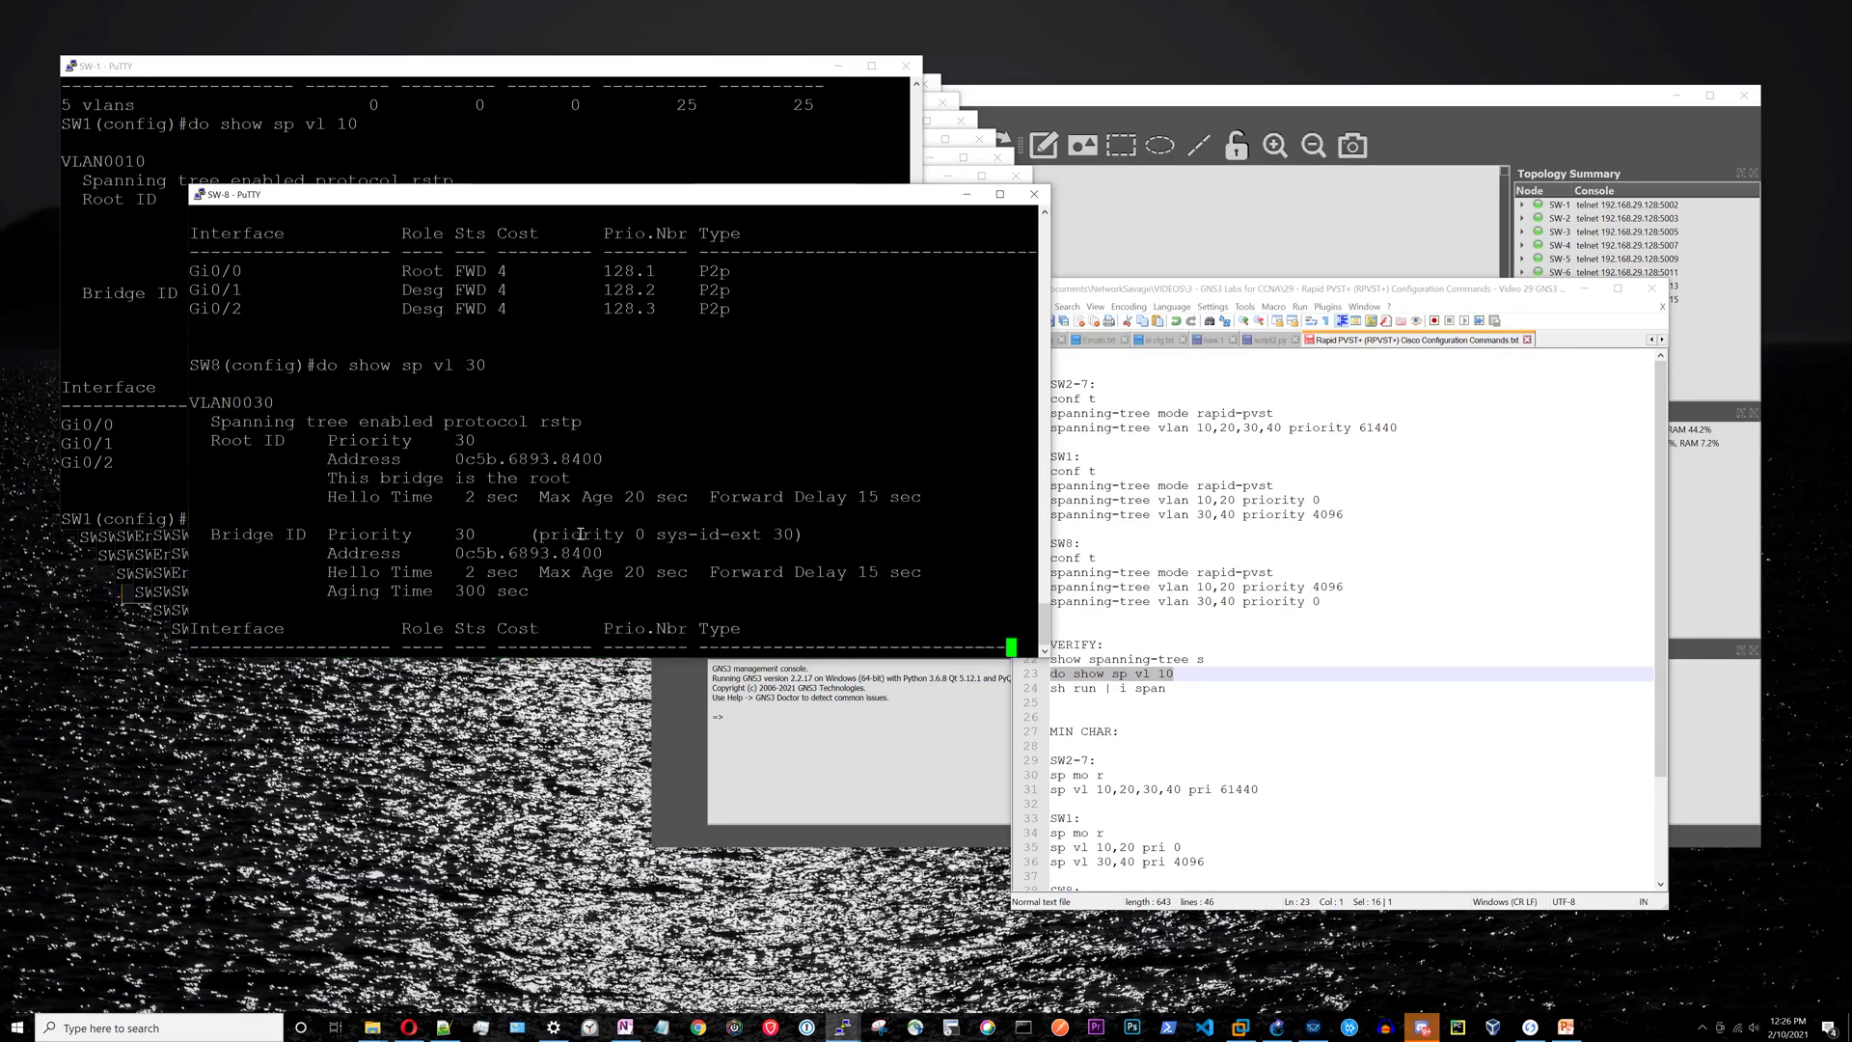
pyautogui.moveTo(577, 365); pyautogui.dragTo(332, 365)
pyautogui.click(445, 616)
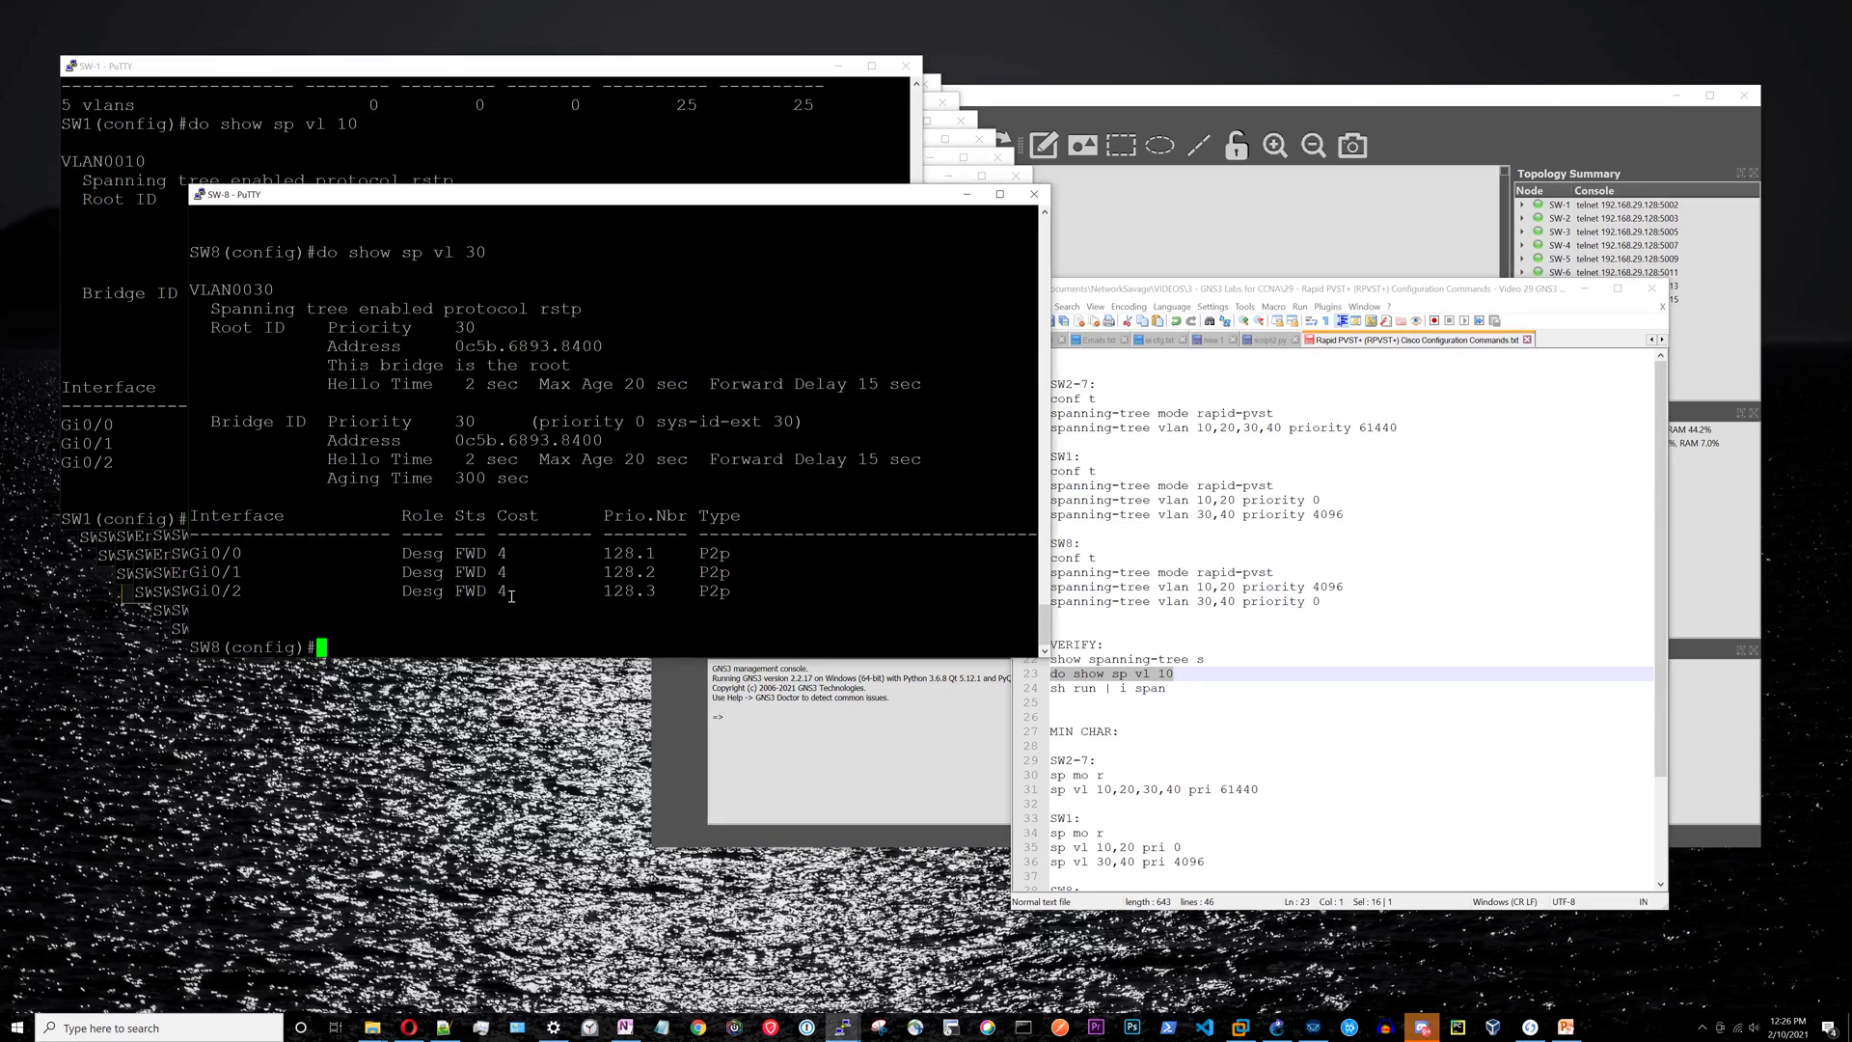
pyautogui.moveTo(514, 592); pyautogui.dragTo(394, 557)
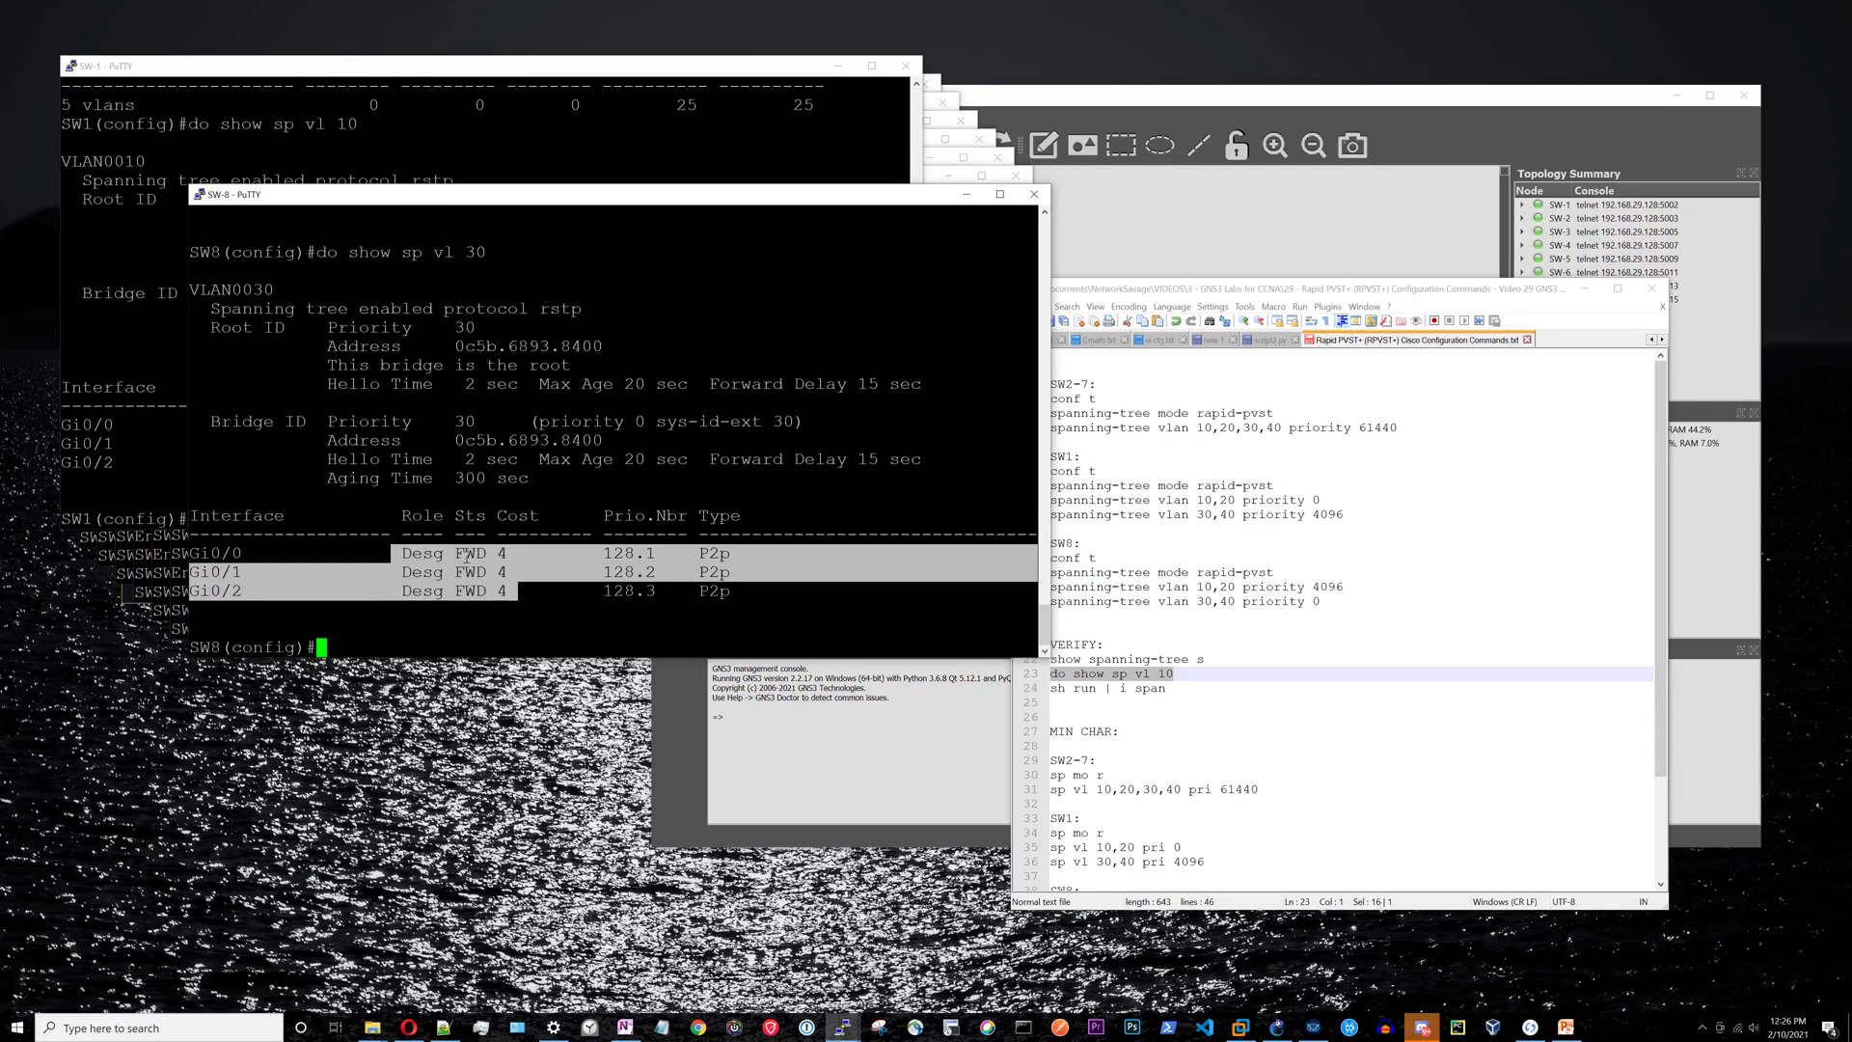
pyautogui.click(487, 631)
# Step: Run "do show sp vl 10" on SW-4 using the command from the notes, and check the role of Gi0/0
pyautogui.click(1346, 709)
pyautogui.moveTo(1185, 674); pyautogui.dragTo(1062, 680)
pyautogui.click(126, 564)
pyautogui.rightClick(536, 539)
pyautogui.press('Return')
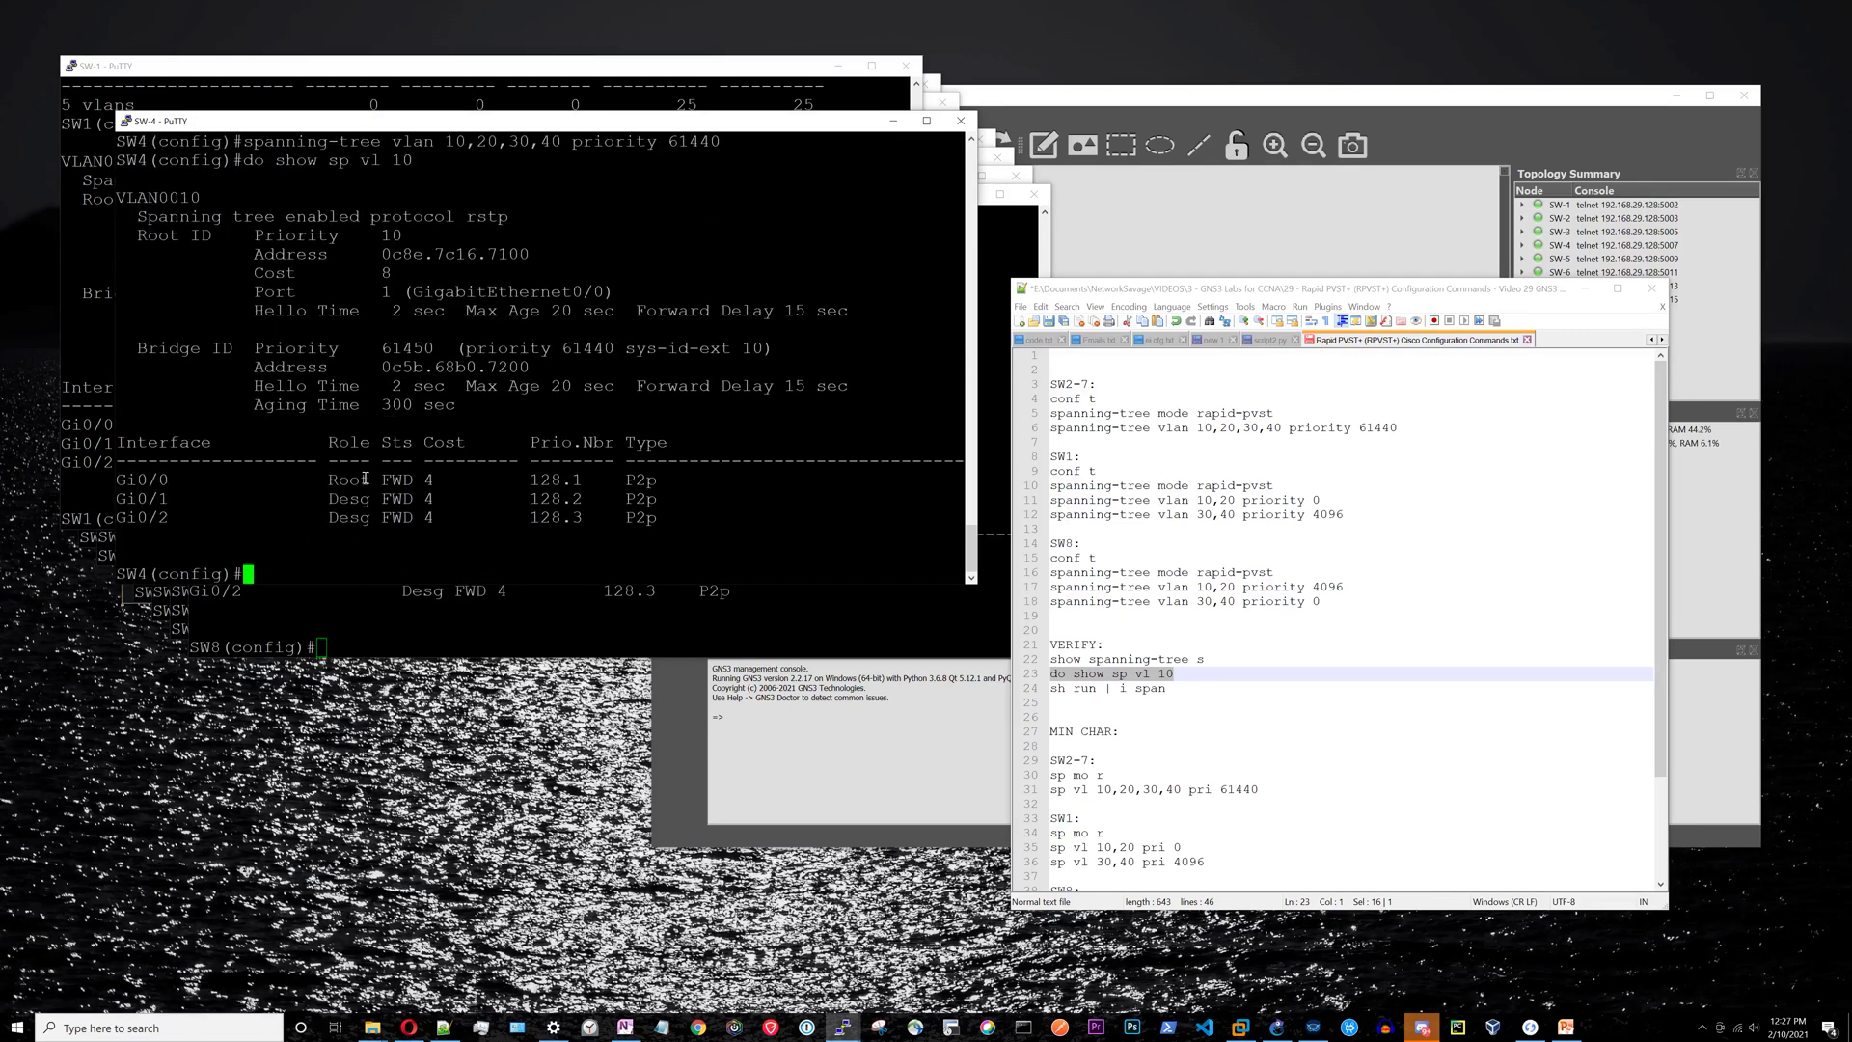
pyautogui.moveTo(371, 479); pyautogui.dragTo(320, 480)
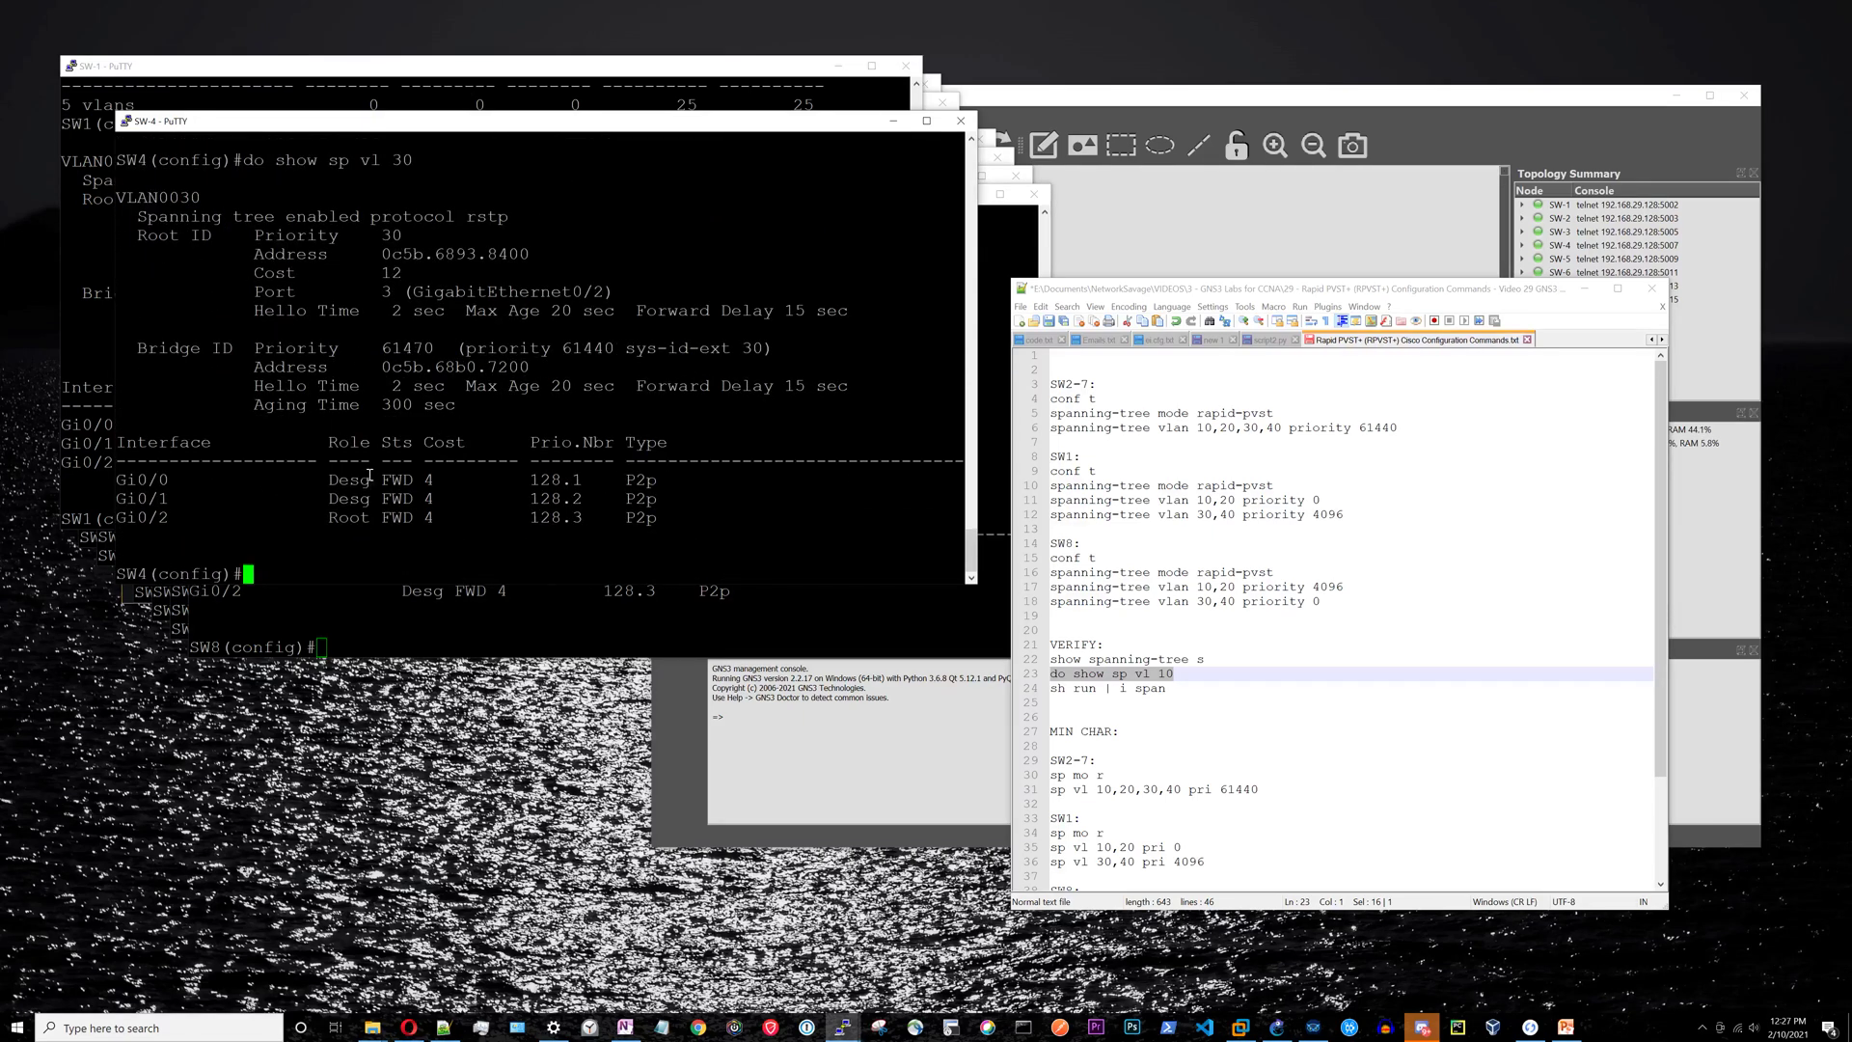